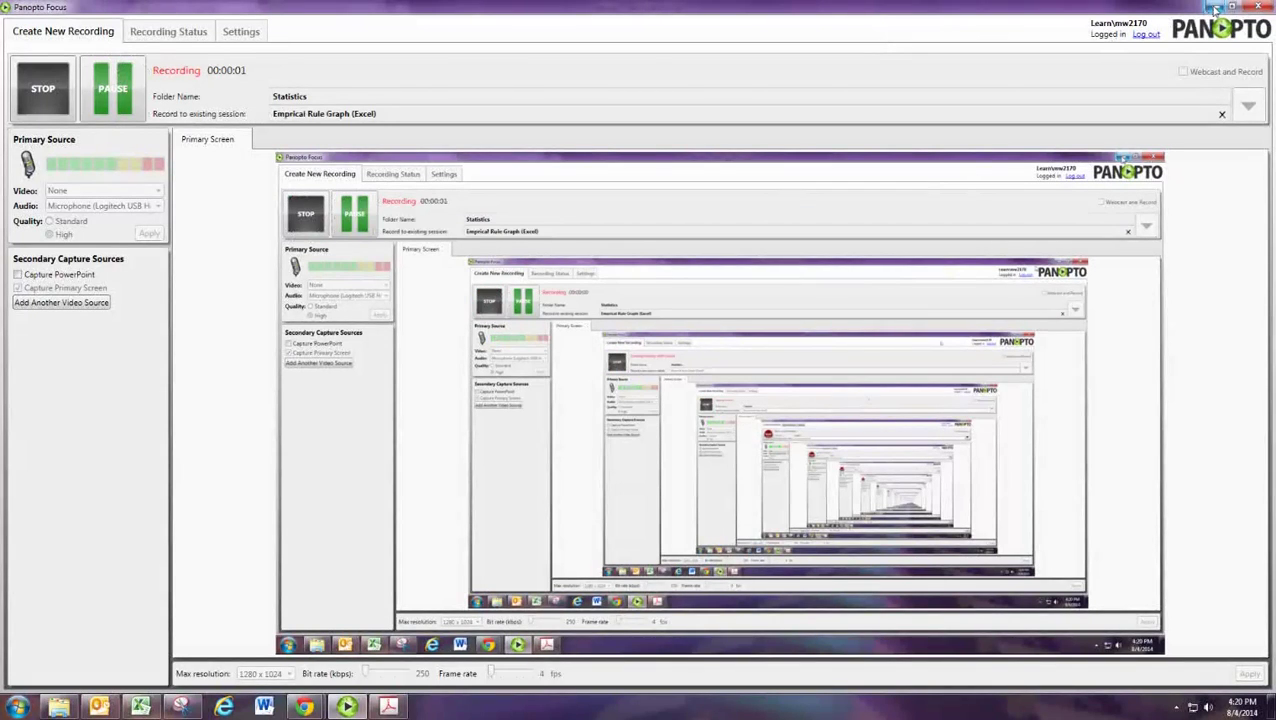
# Minimize the Panopto Focus recorder to reveal the blank Book1 workbook
pyautogui.click(1213, 8)
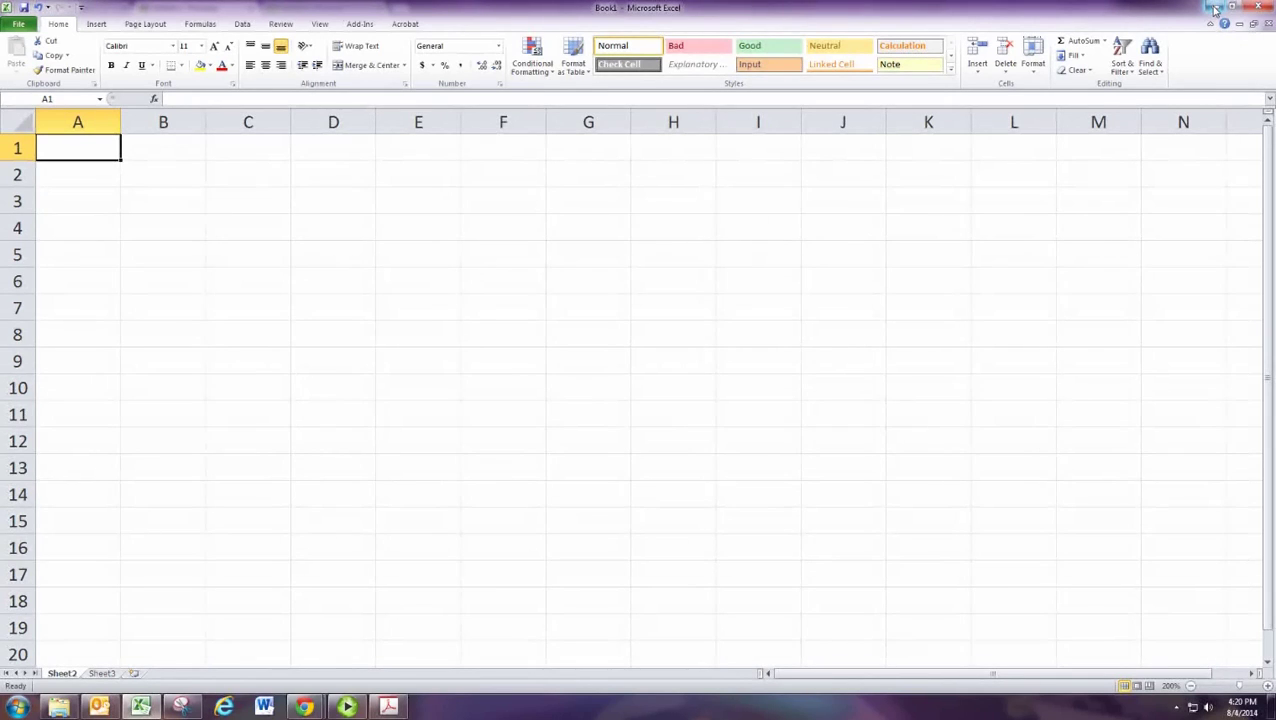
# Enter mean = 23 in A1:B1 and stdev = 5 in A2:B2
pyautogui.write('mean')
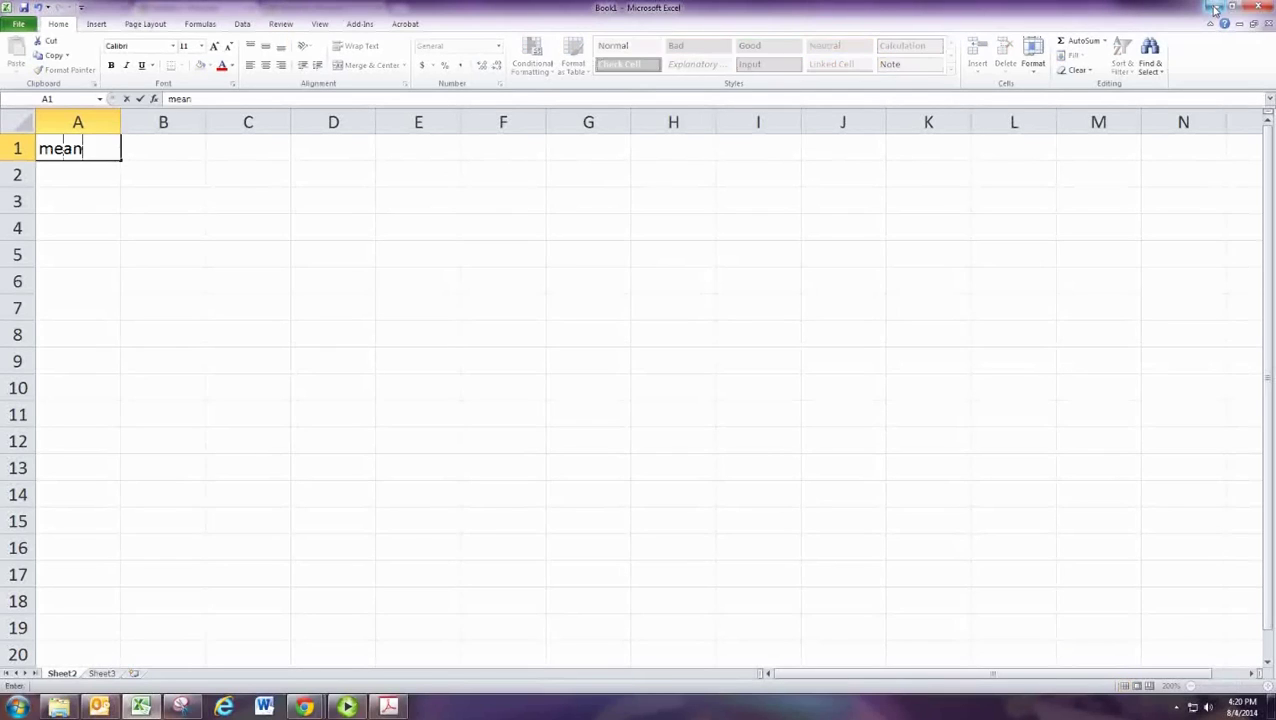
pyautogui.press('Return')
pyautogui.write('stdev')
pyautogui.press('Tab')
pyautogui.press('Up')
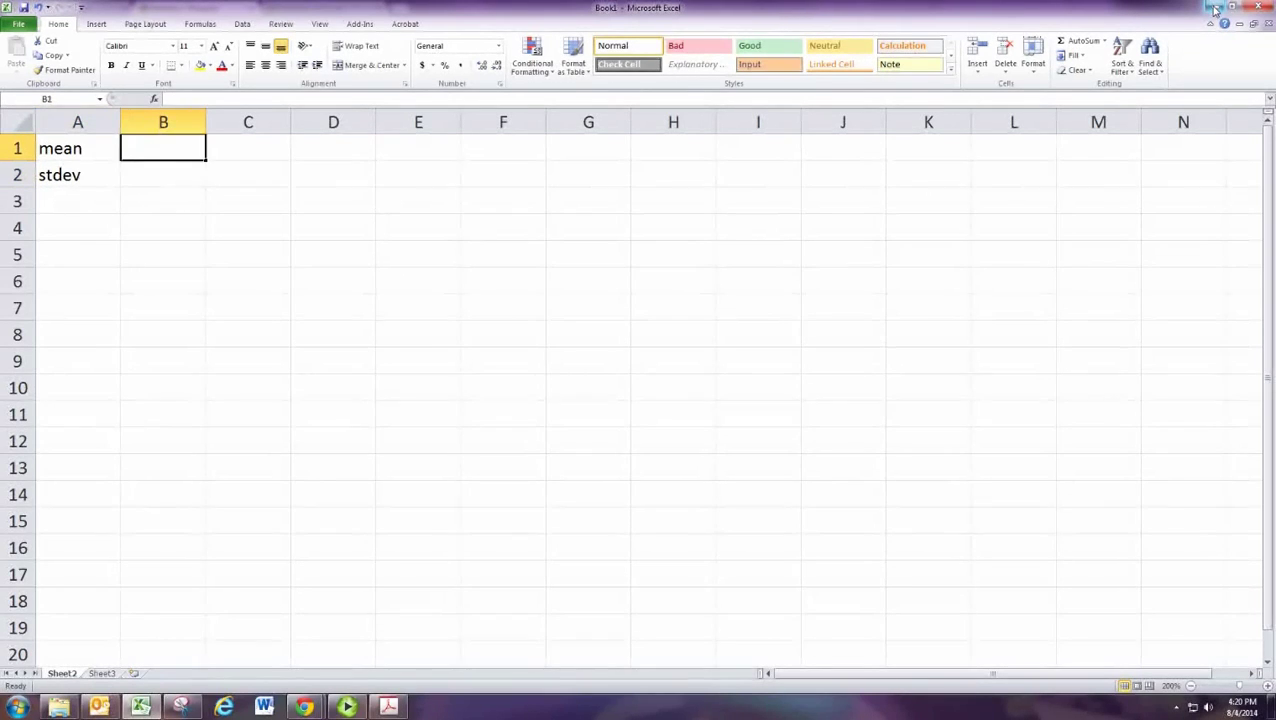
pyautogui.write('23')
pyautogui.press('Return')
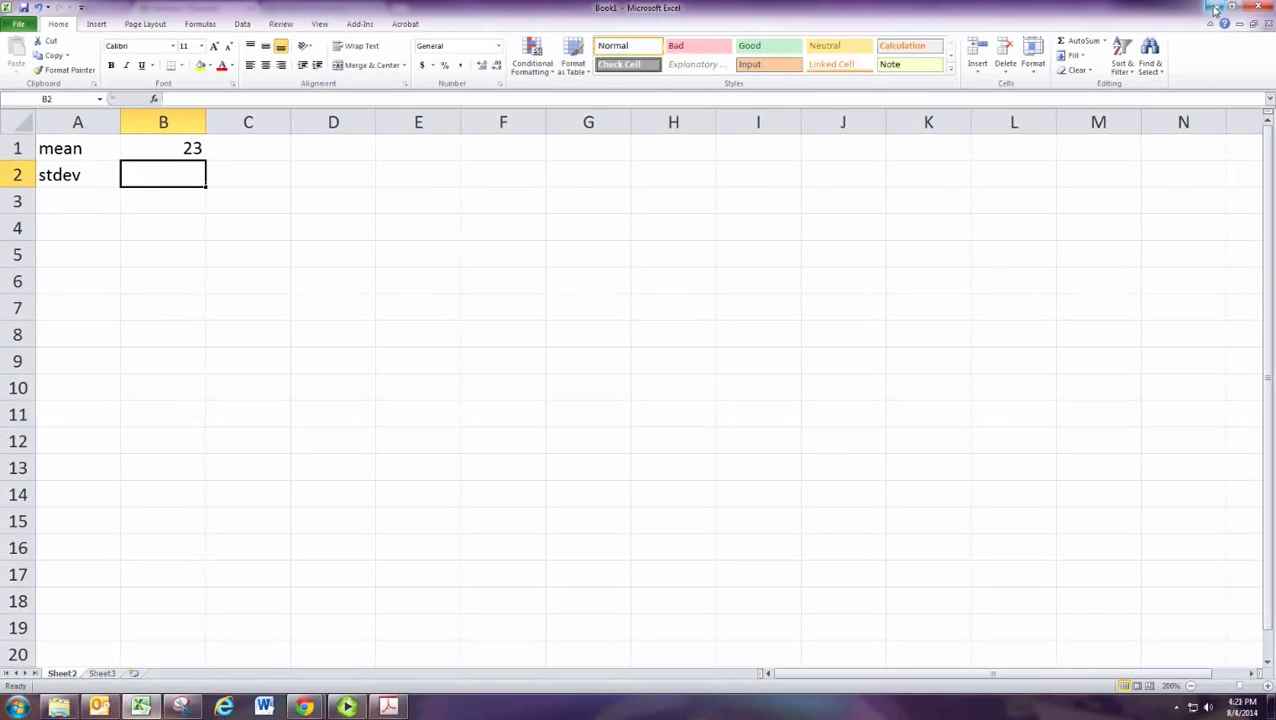
pyautogui.write('5')
pyautogui.press('Return')
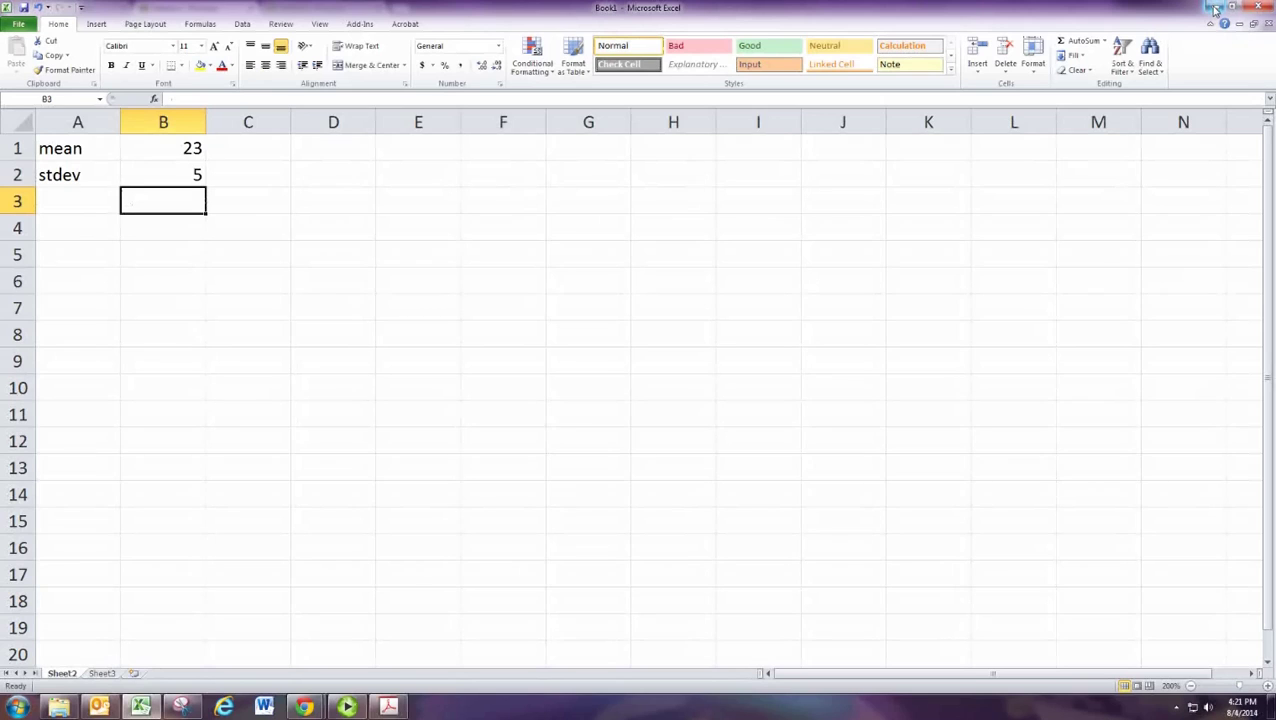
pyautogui.press('Left')
pyautogui.press('Down')
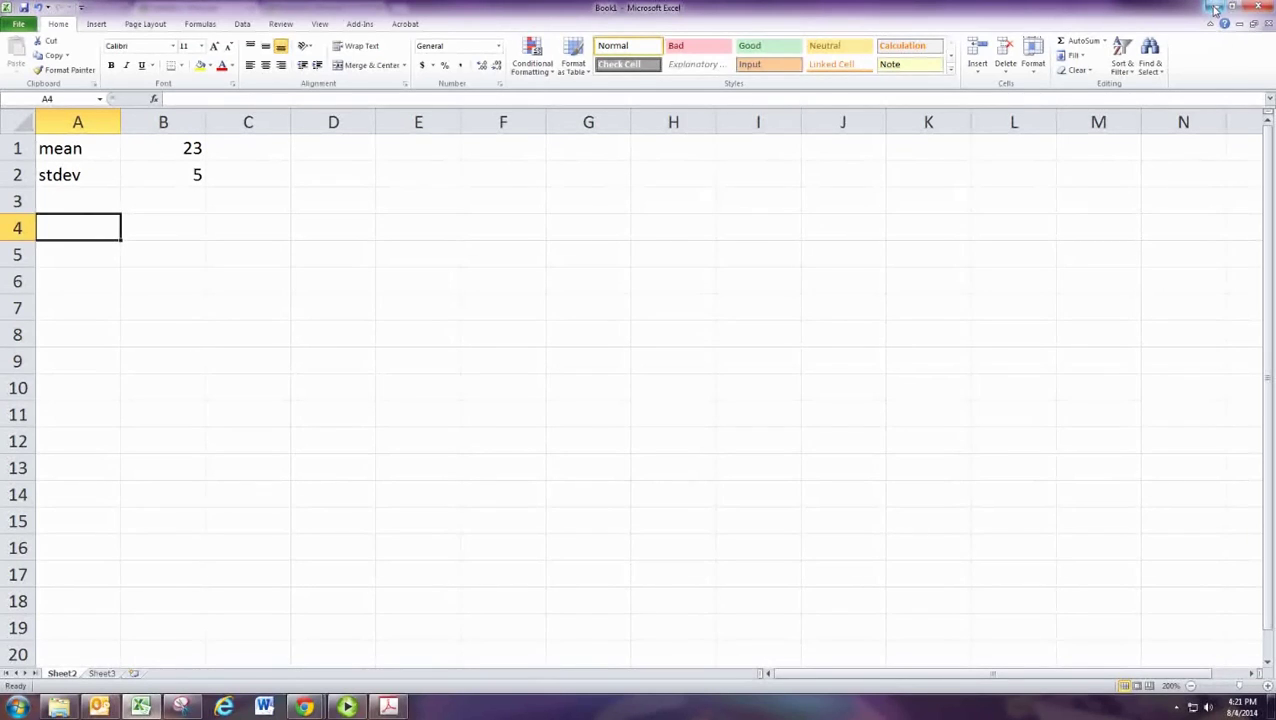
# Head A4 with z and fill A5 downward from -4 to 4 in 0.02 steps
pyautogui.write('z')
pyautogui.press('Return')
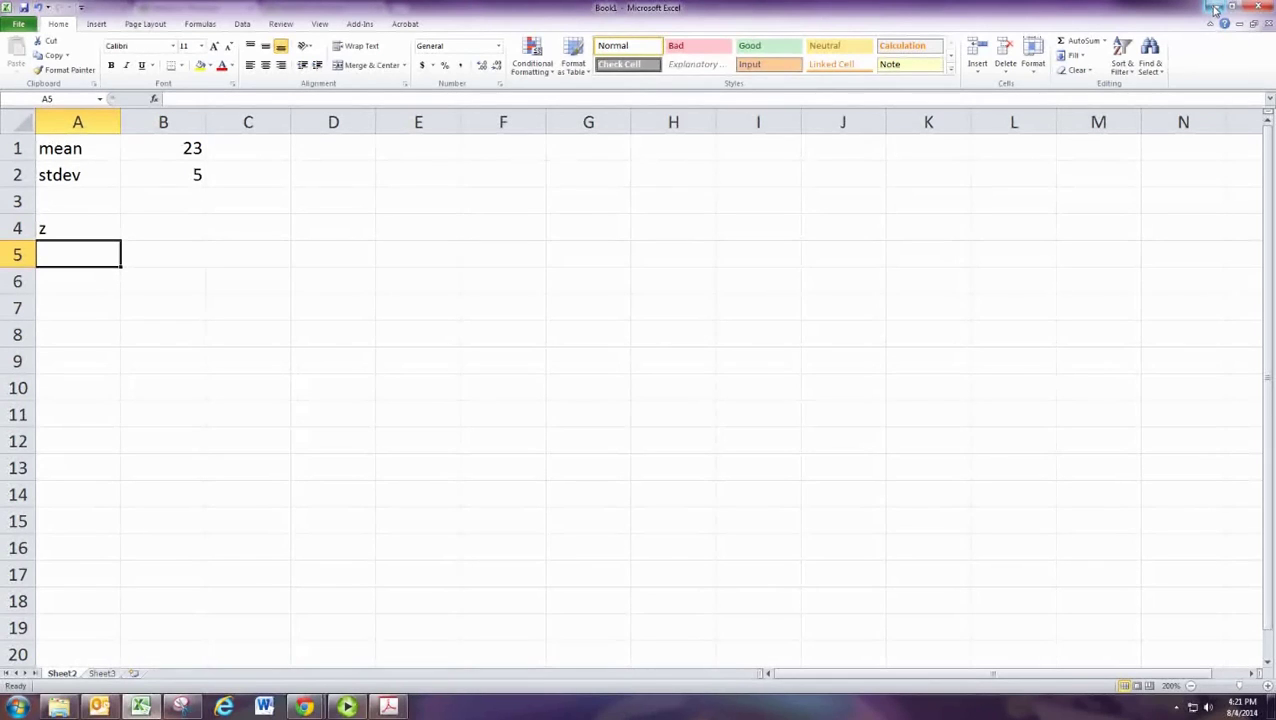
pyautogui.write('-4')
pyautogui.press('Return')
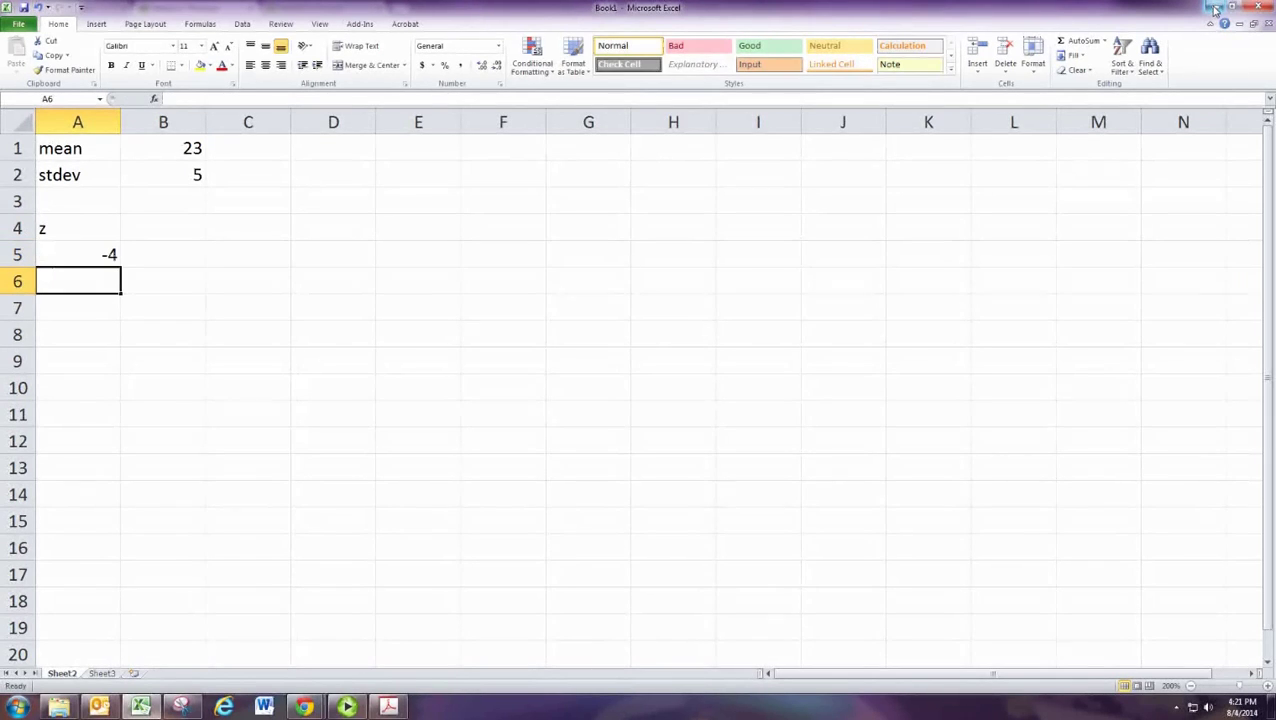
pyautogui.write('=')
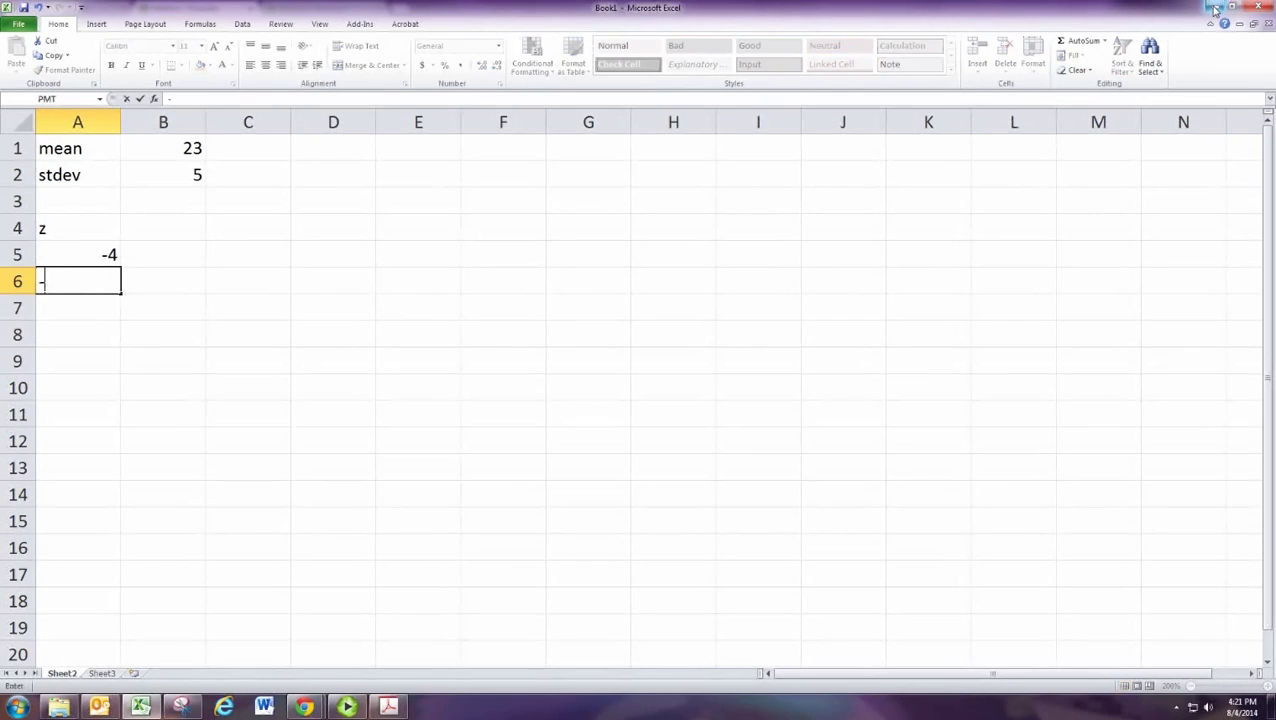
pyautogui.write('3.98')
pyautogui.press('Return')
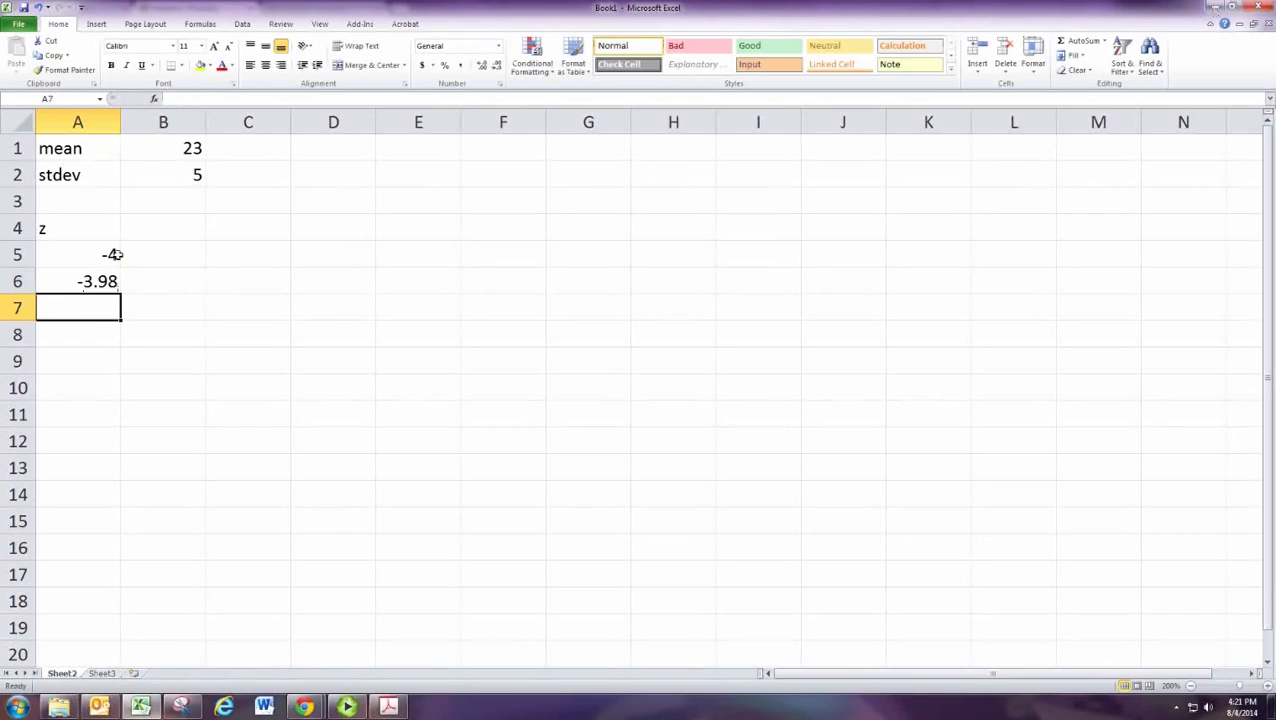
pyautogui.click(54, 256)
pyautogui.moveTo(58, 272); pyautogui.dragTo(127, 582)
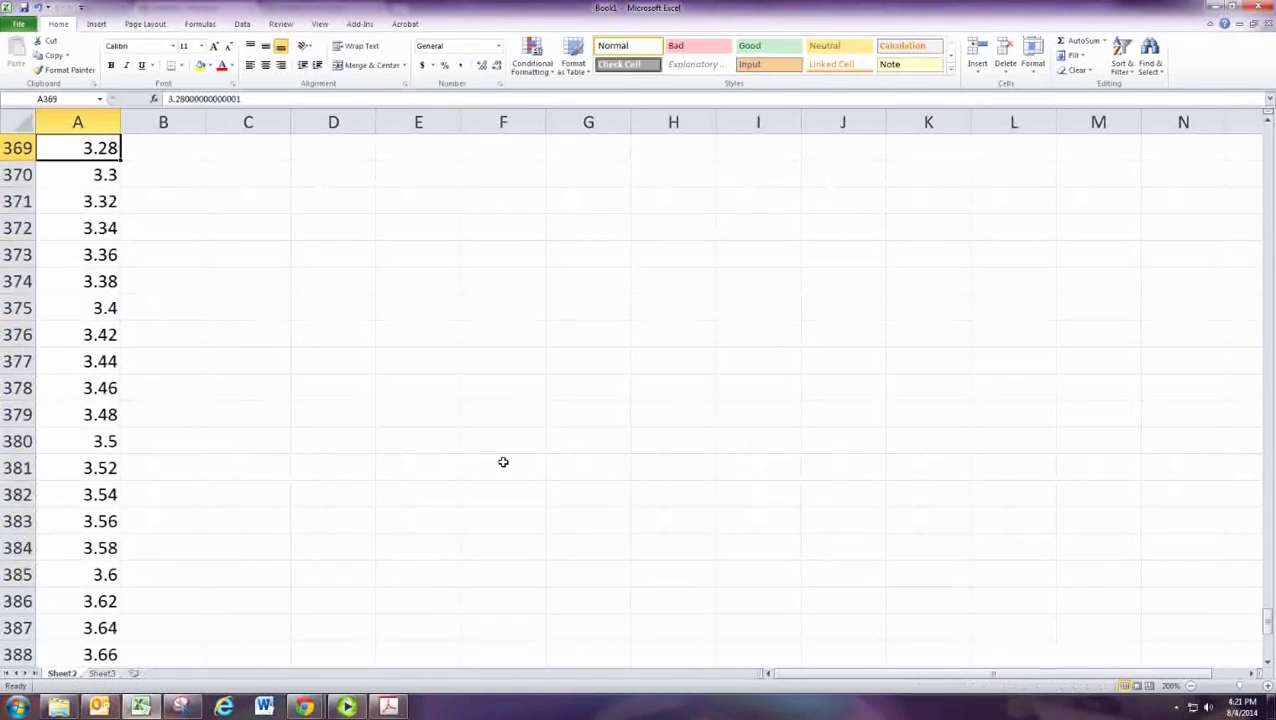
pyautogui.press('pageup')
pyautogui.press('pageup')
pyautogui.press('pageup')
pyautogui.press('pageup')
pyautogui.press('pageup')
pyautogui.press('pageup')
pyautogui.press('pageup')
pyautogui.press('pageup')
pyautogui.press('pageup')
pyautogui.press('pageup')
pyautogui.press('pageup')
pyautogui.press('pageup')
pyautogui.press('pageup')
pyautogui.press('pageup')
pyautogui.press('pageup')
pyautogui.press('pageup')
pyautogui.press('pageup')
pyautogui.press('pageup')
# Head B4 with X and fill =23+5*A5 down column B beside each z
pyautogui.scroll(3, 503, 462)
pyautogui.press('Up')
pyautogui.press('Up')
pyautogui.press('Up')
pyautogui.press('Up')
pyautogui.press('Up')
pyautogui.press('Right')
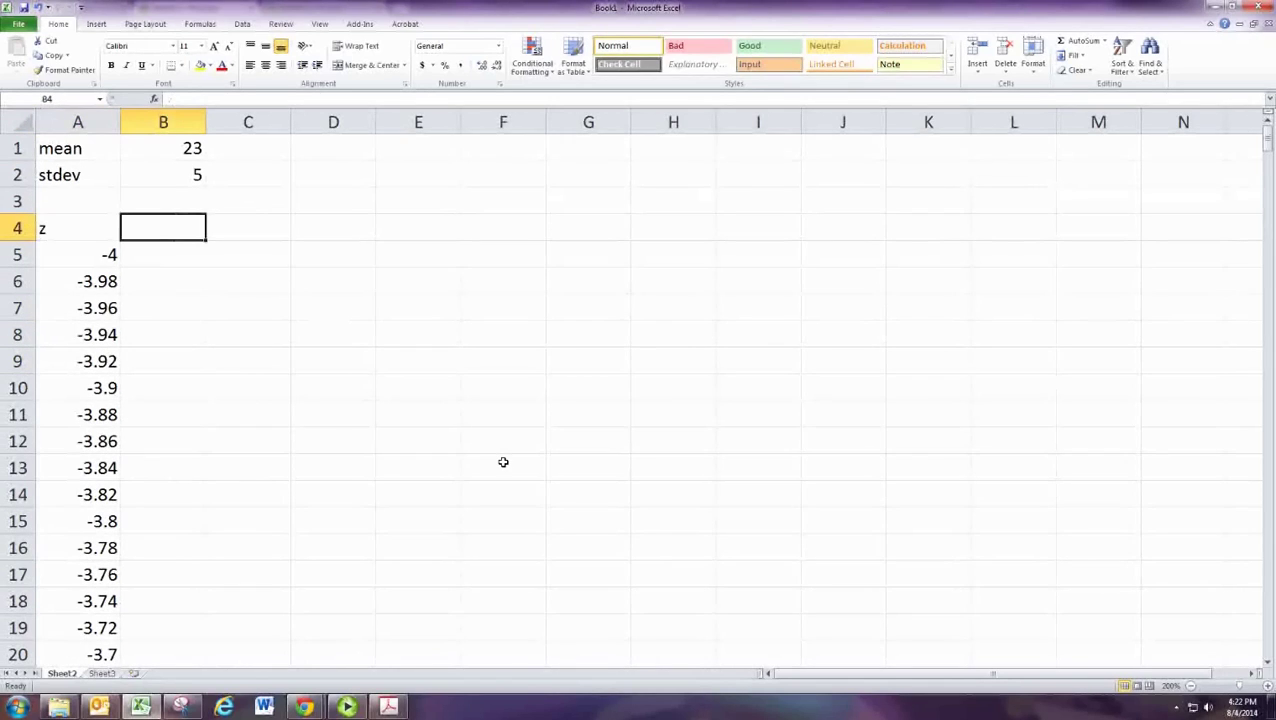
pyautogui.write('X')
pyautogui.press('Return')
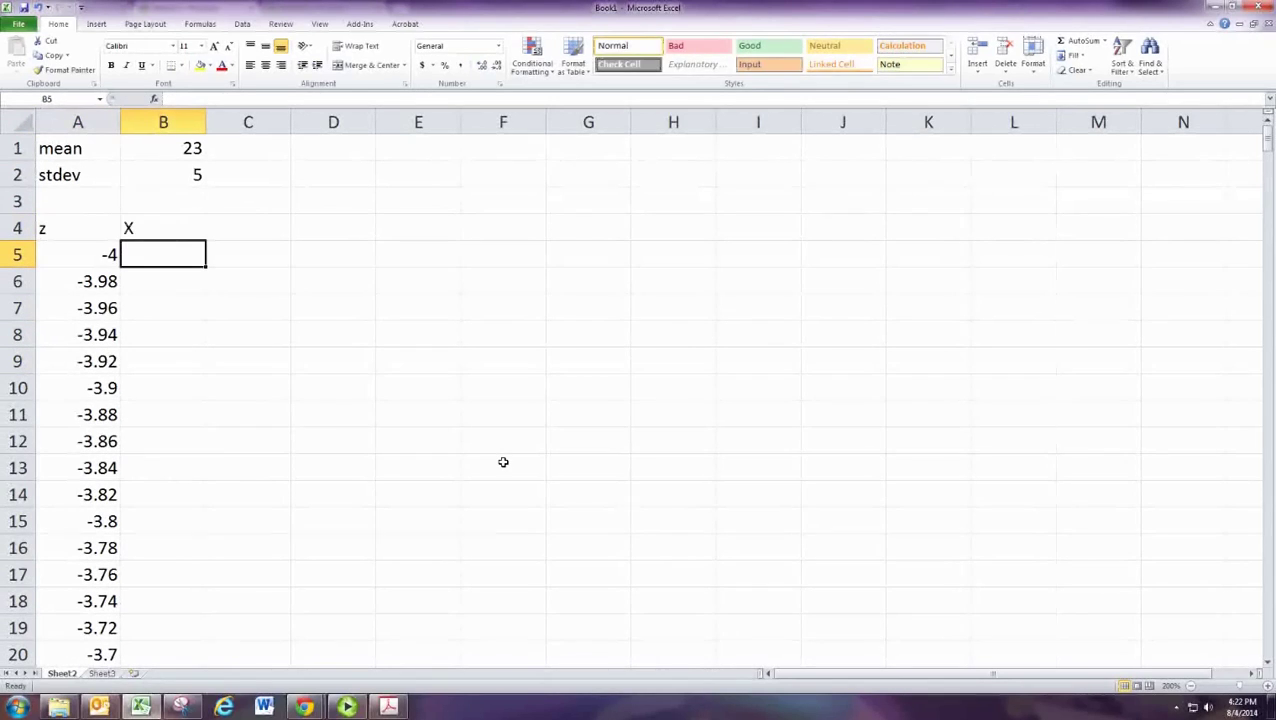
pyautogui.write('=')
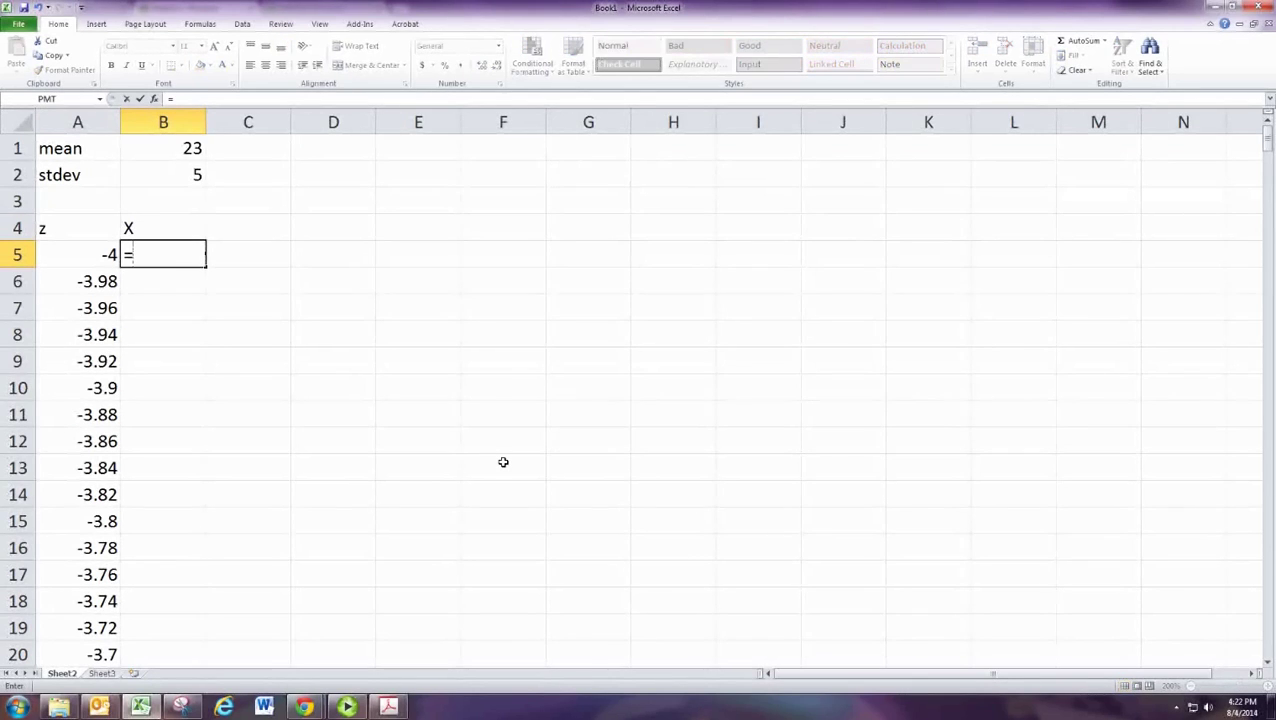
pyautogui.write('23+')
pyautogui.write('5*')
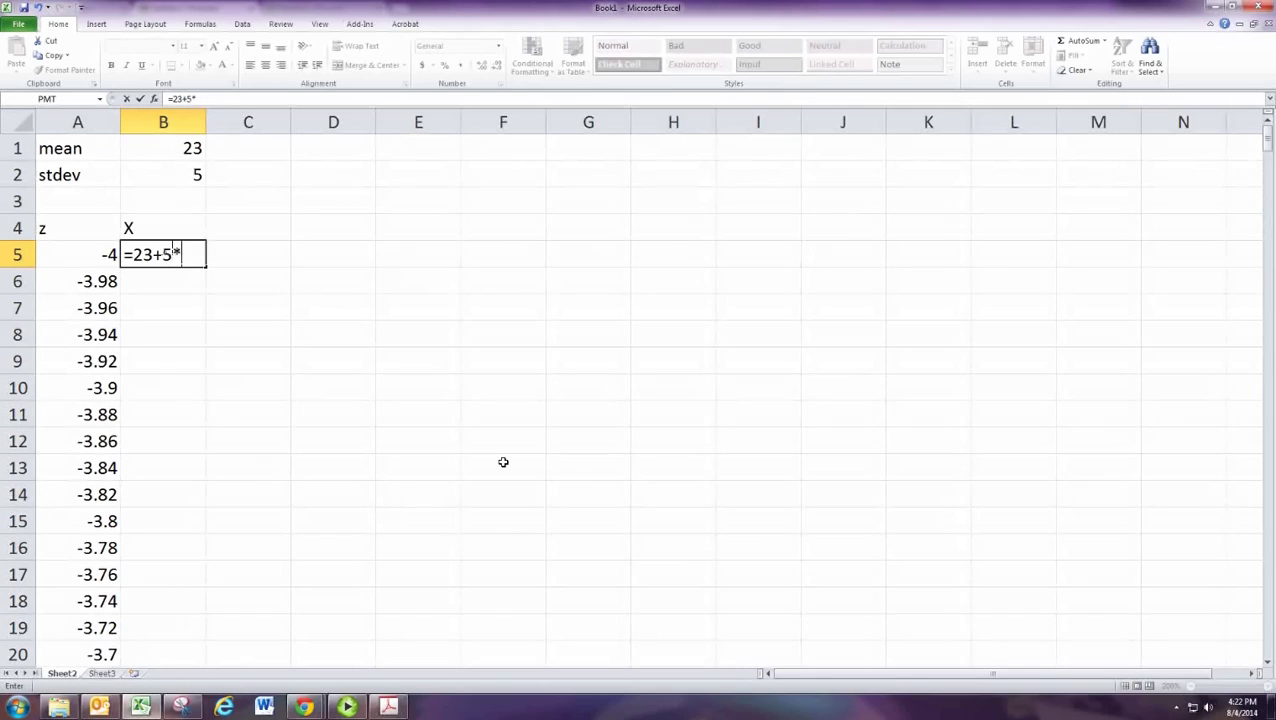
pyautogui.press('Left')
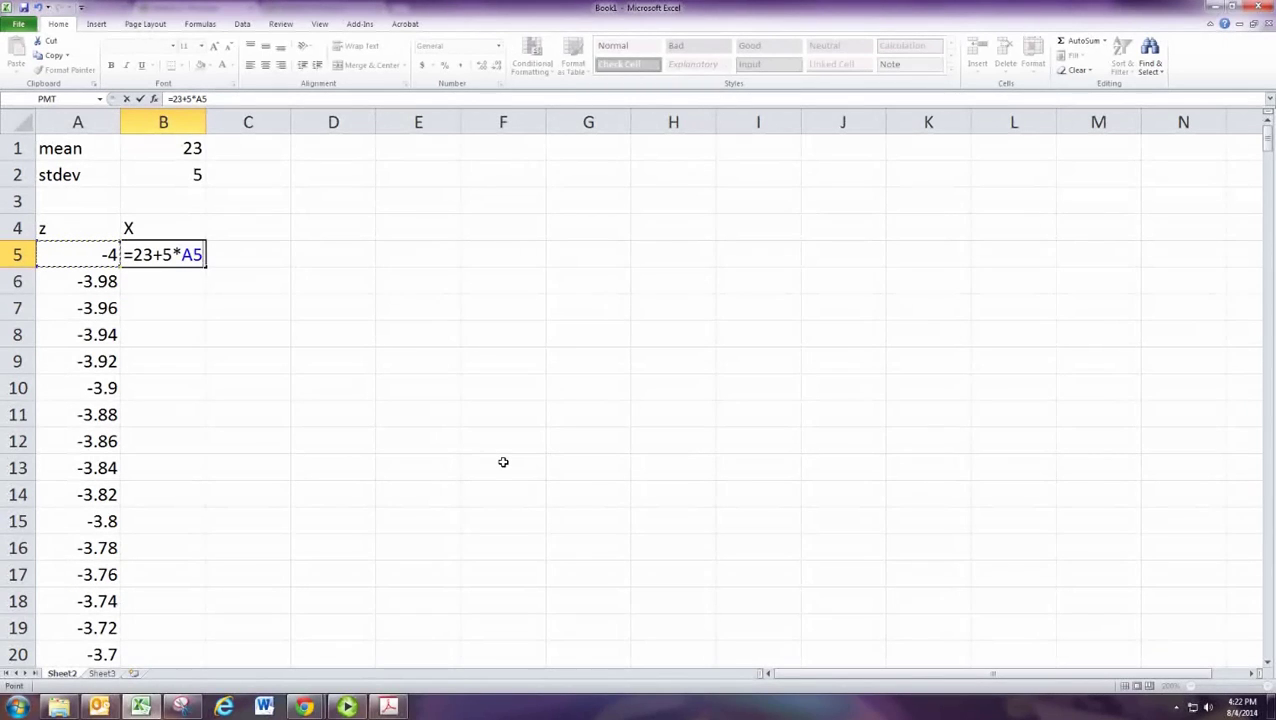
pyautogui.press('Return')
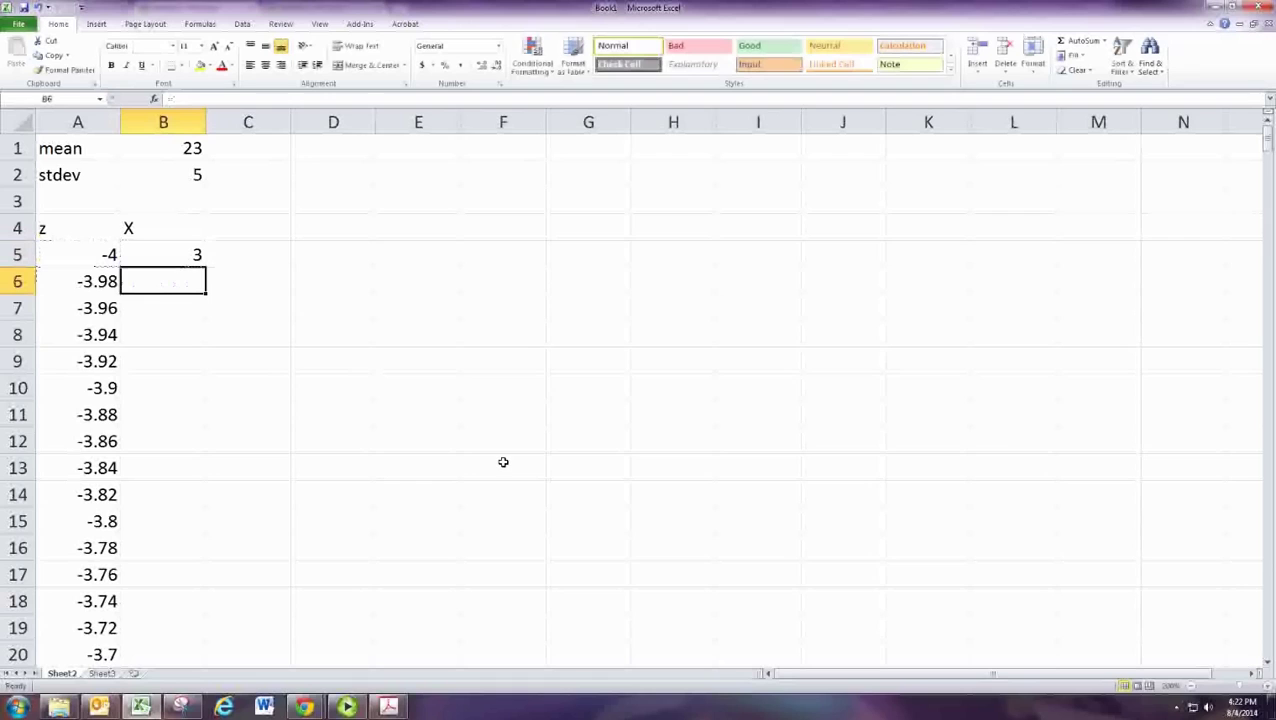
pyautogui.click(195, 255)
pyautogui.doubleClick(209, 274)
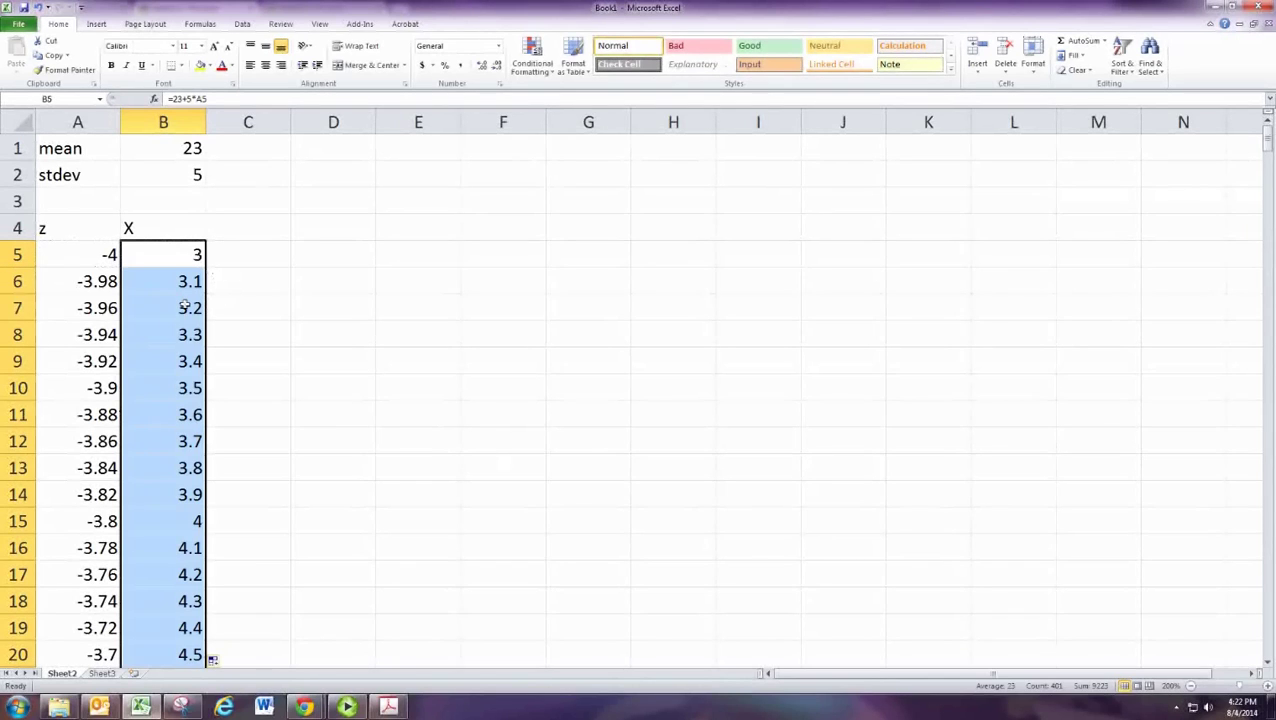
pyautogui.click(234, 234)
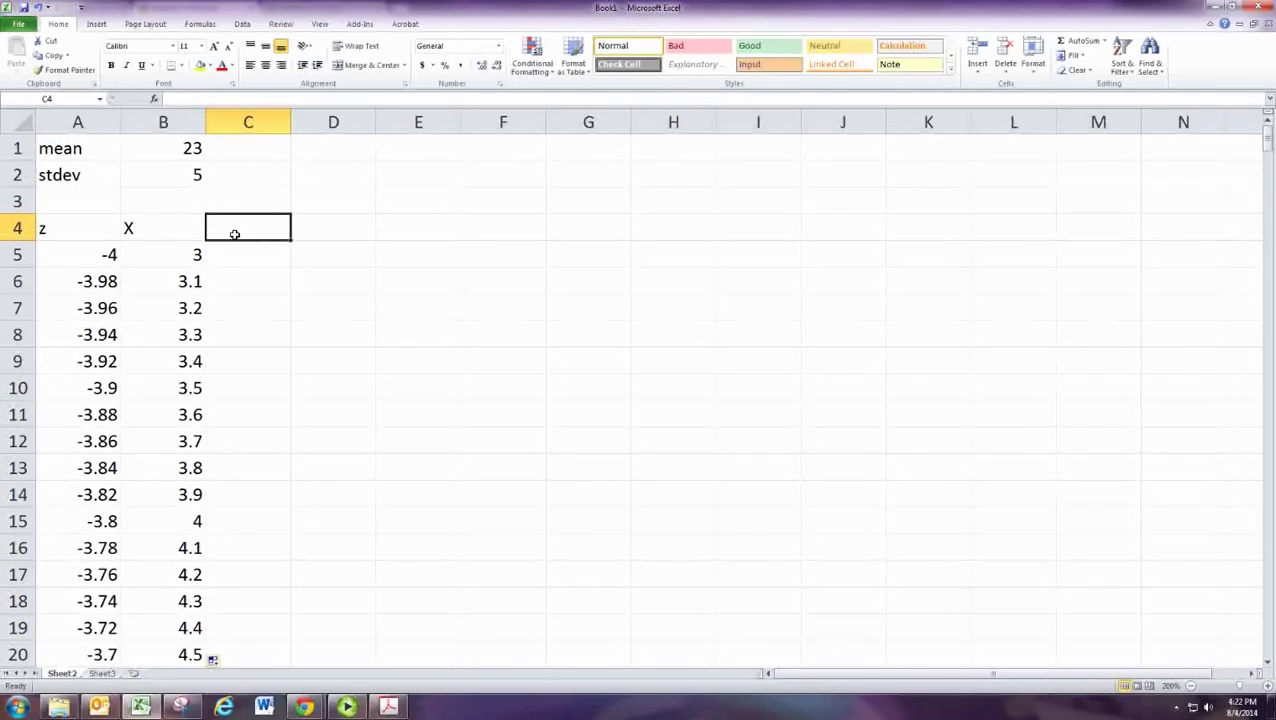
# Put the heading Probabilities in C4
pyautogui.write('P')
pyautogui.press('Return')
pyautogui.click(234, 234)
pyautogui.doubleClick(234, 234)
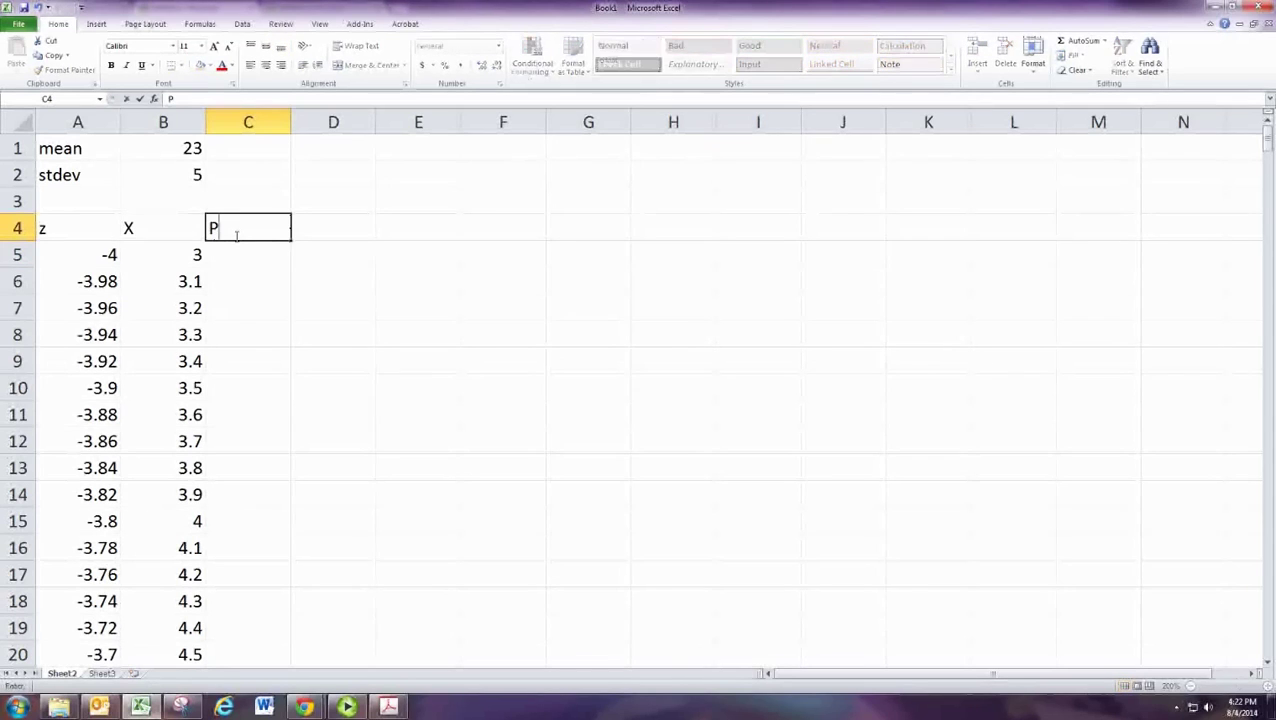
pyautogui.write('robabilities')
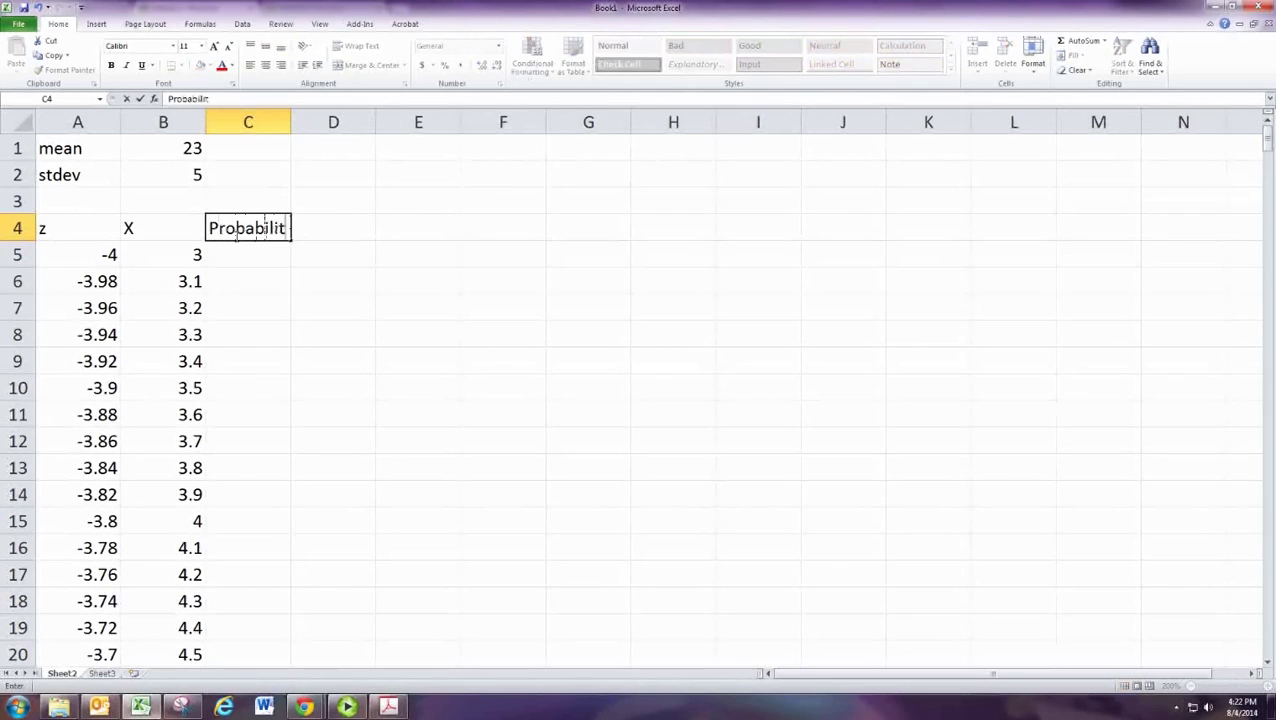
pyautogui.press('Return')
# Enter =NORMDIST(B5,23,5,0) in C5 and fill it down column C
pyautogui.write('=N')
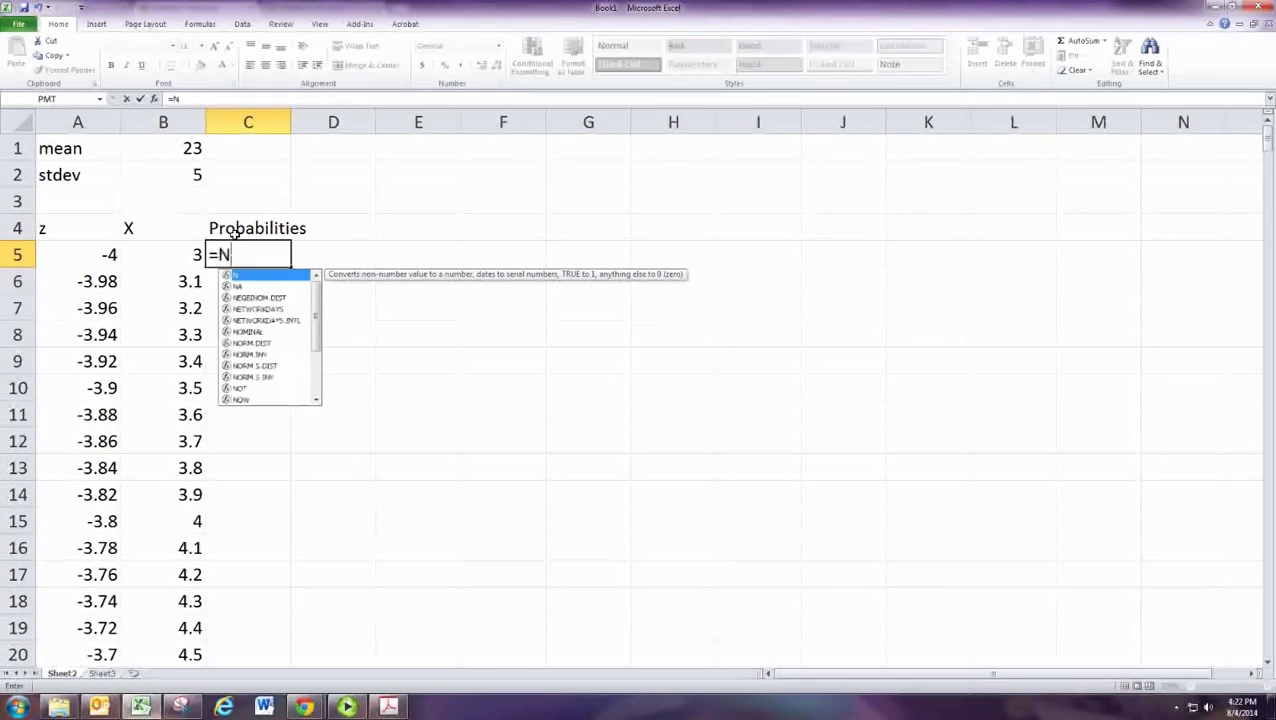
pyautogui.write('ORM')
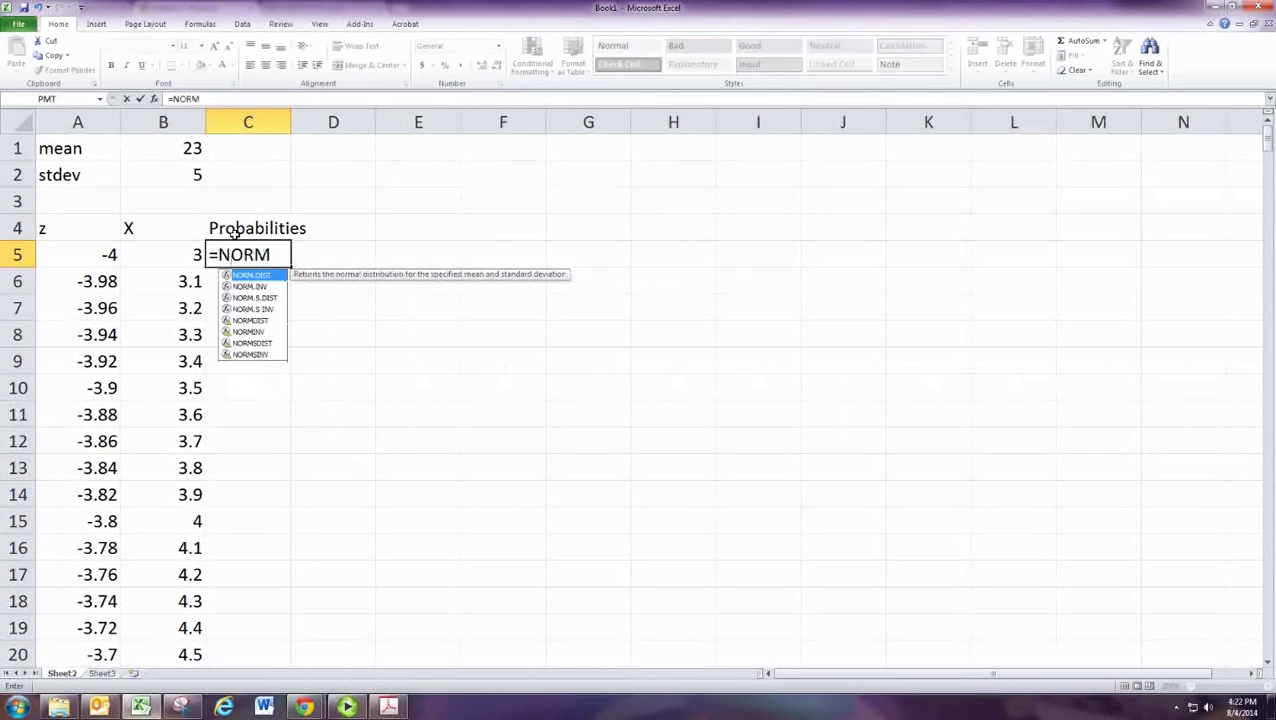
pyautogui.write('DIST(')
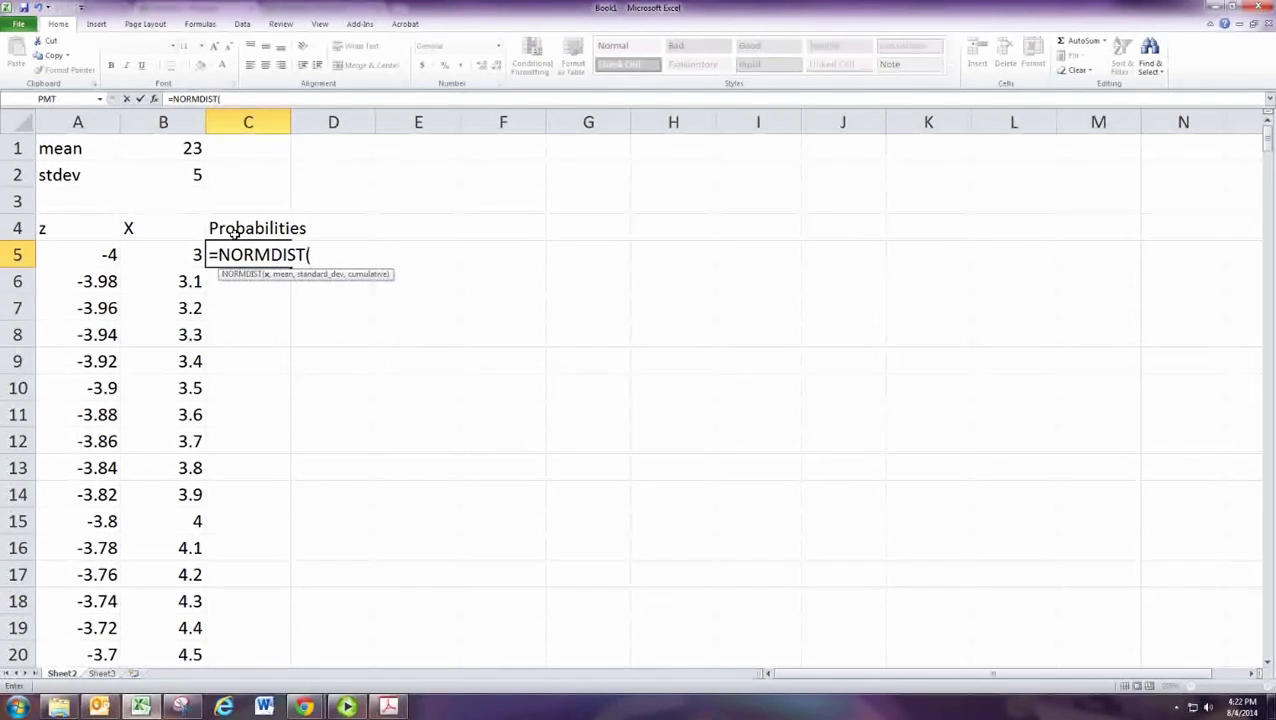
pyautogui.press('Left')
pyautogui.write(',23,5')
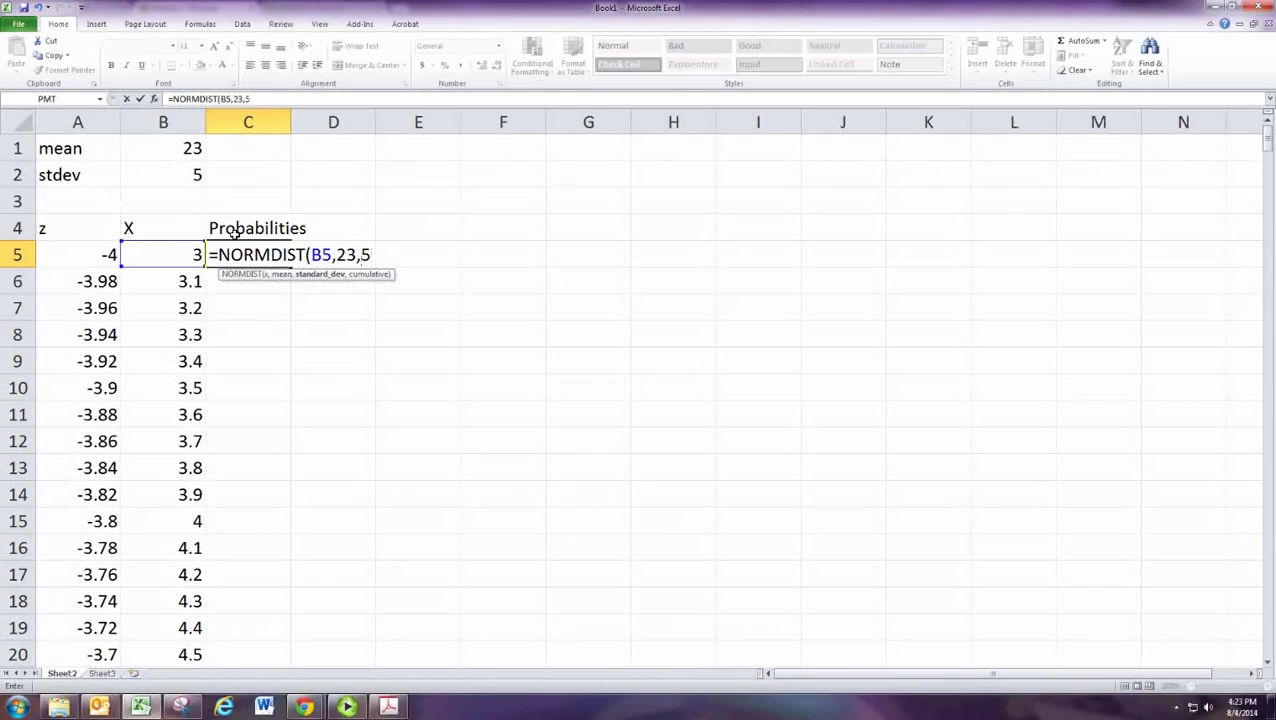
pyautogui.write(',')
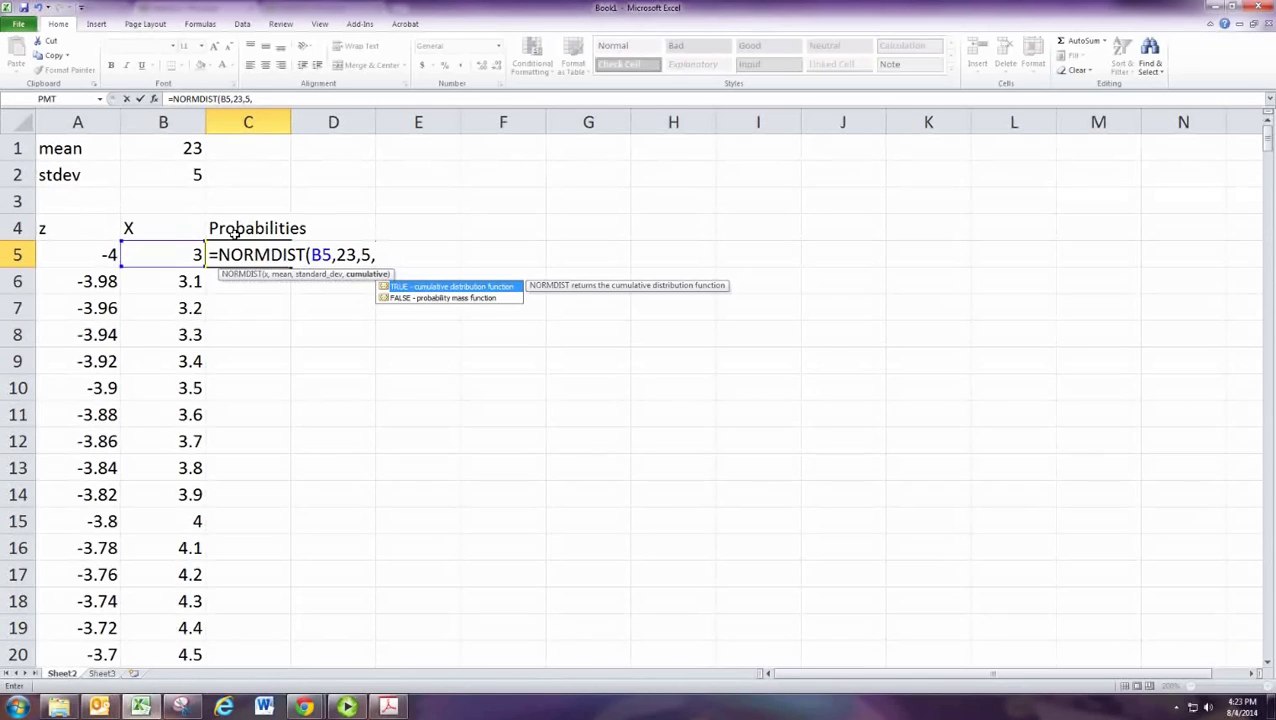
pyautogui.write('0)')
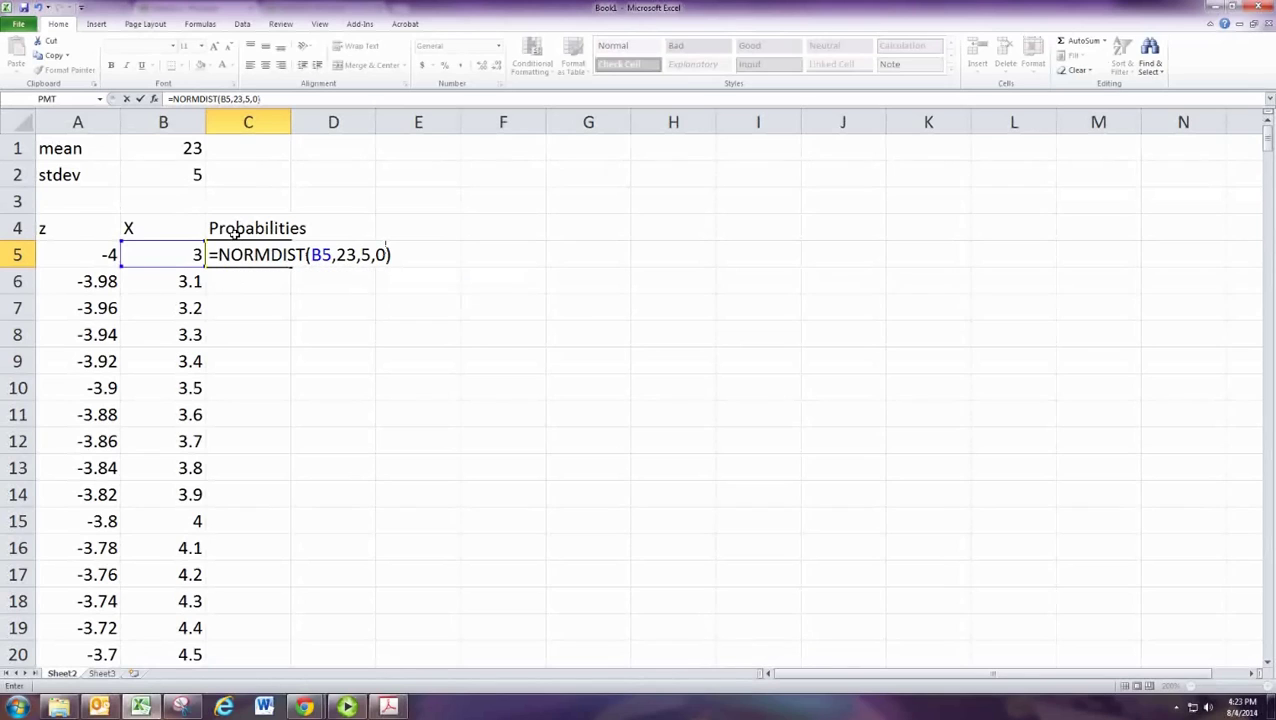
pyautogui.press('Return')
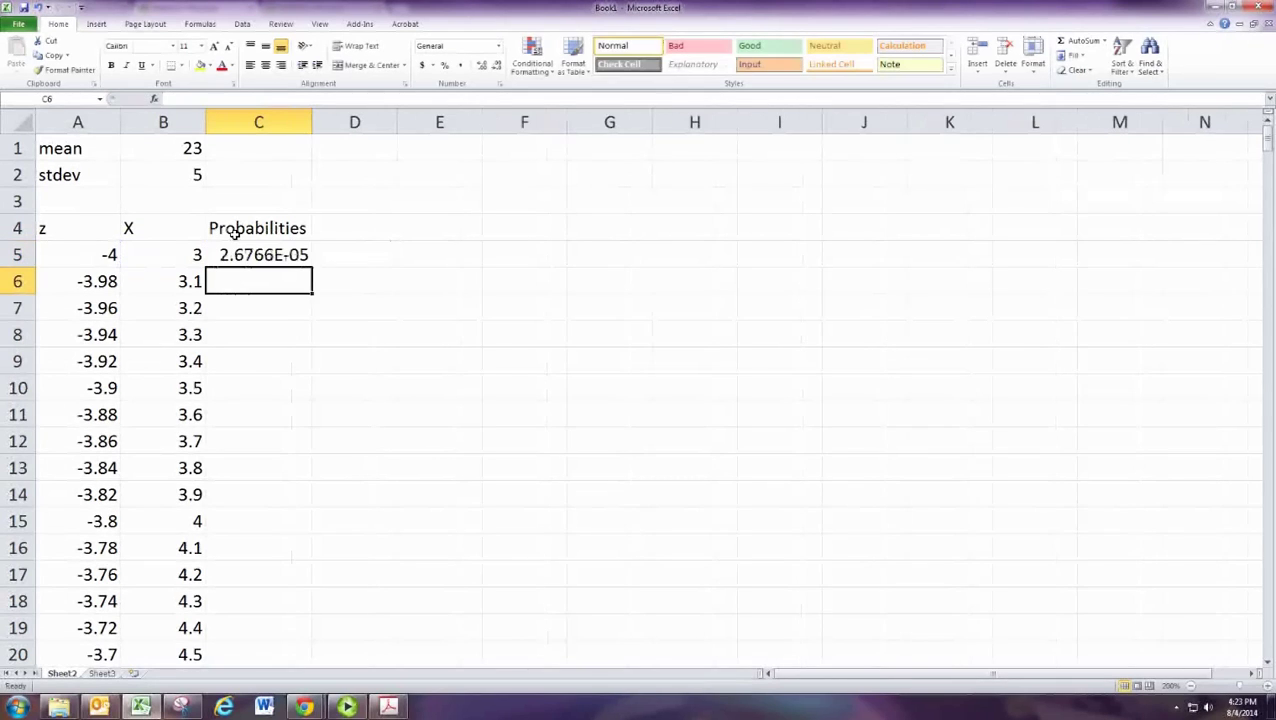
pyautogui.click(243, 255)
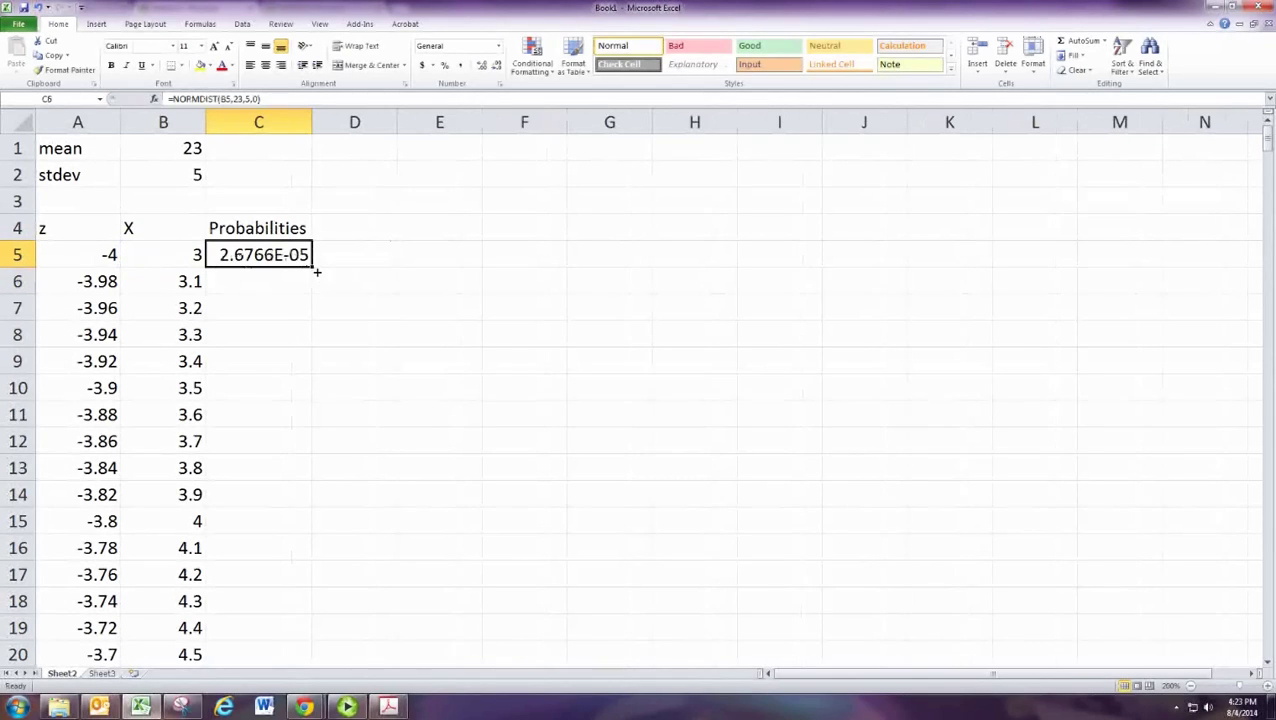
pyautogui.doubleClick(313, 268)
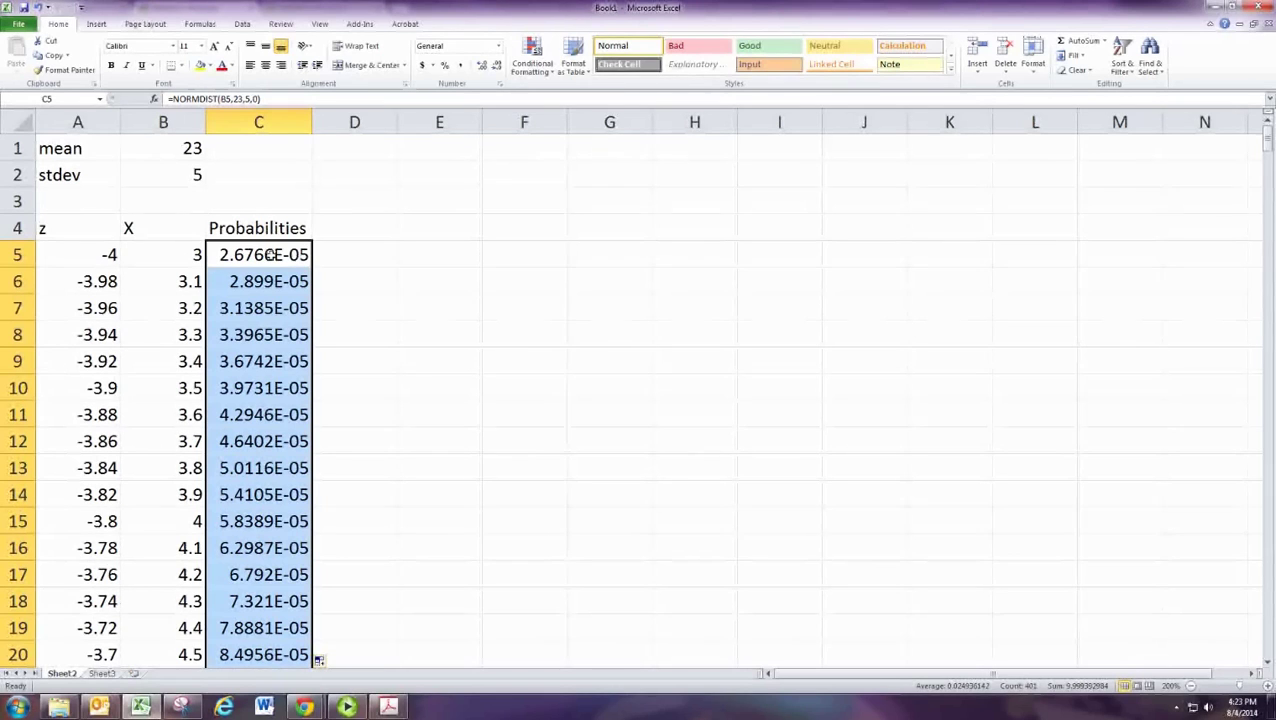
# Insert a first-style 2-D Area chart of the Probabilities column
pyautogui.click(96, 23)
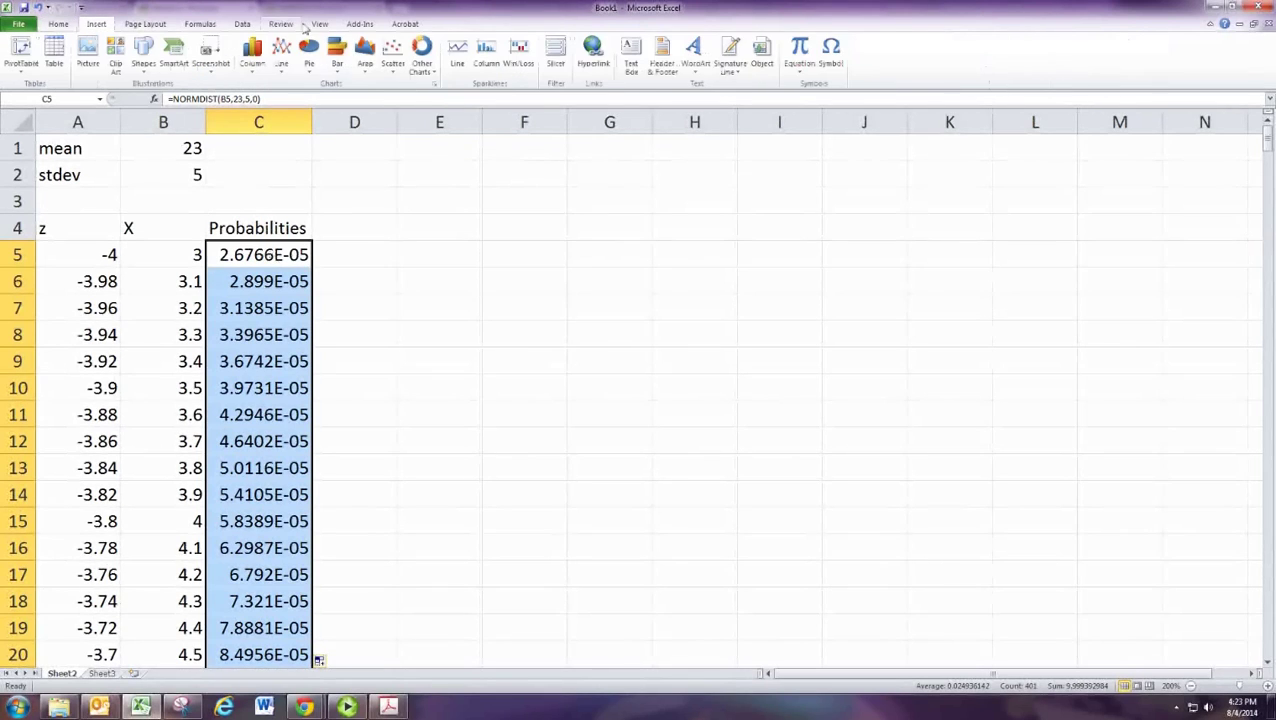
pyautogui.click(362, 53)
pyautogui.click(371, 109)
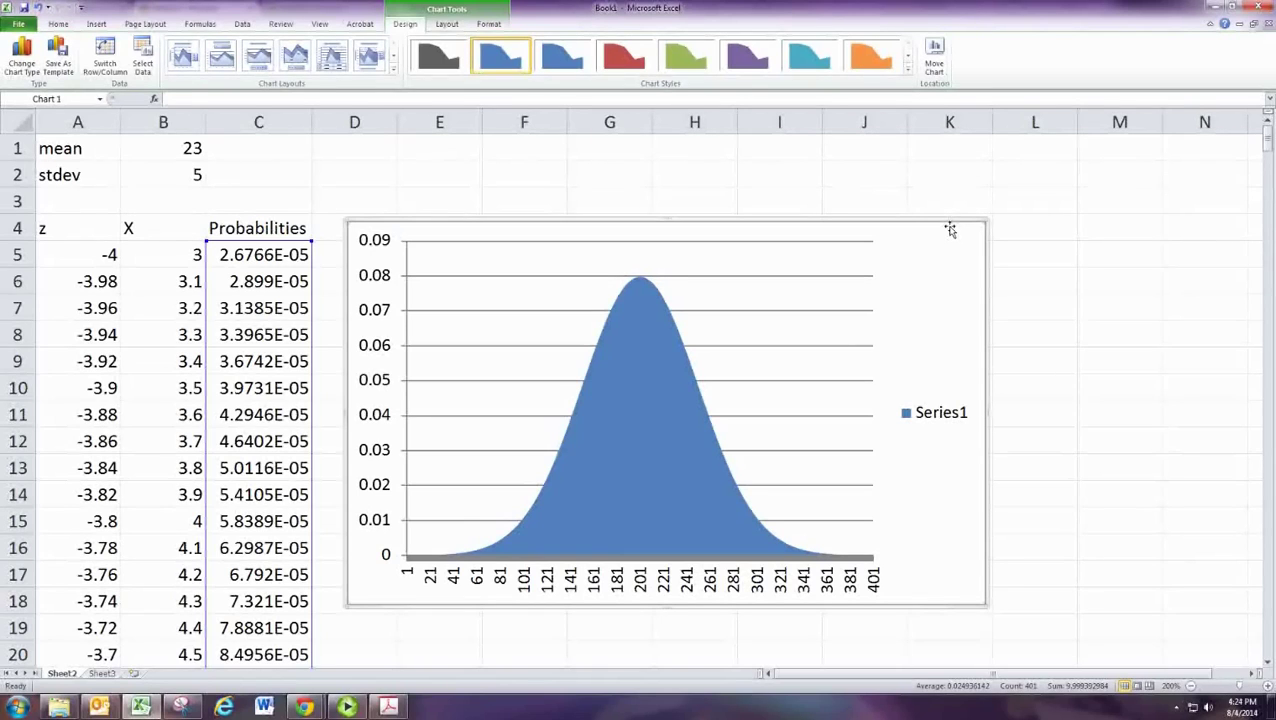
# Minimize the Panopto recorder and return to cell C3 of the spreadsheet
pyautogui.click(346, 706)
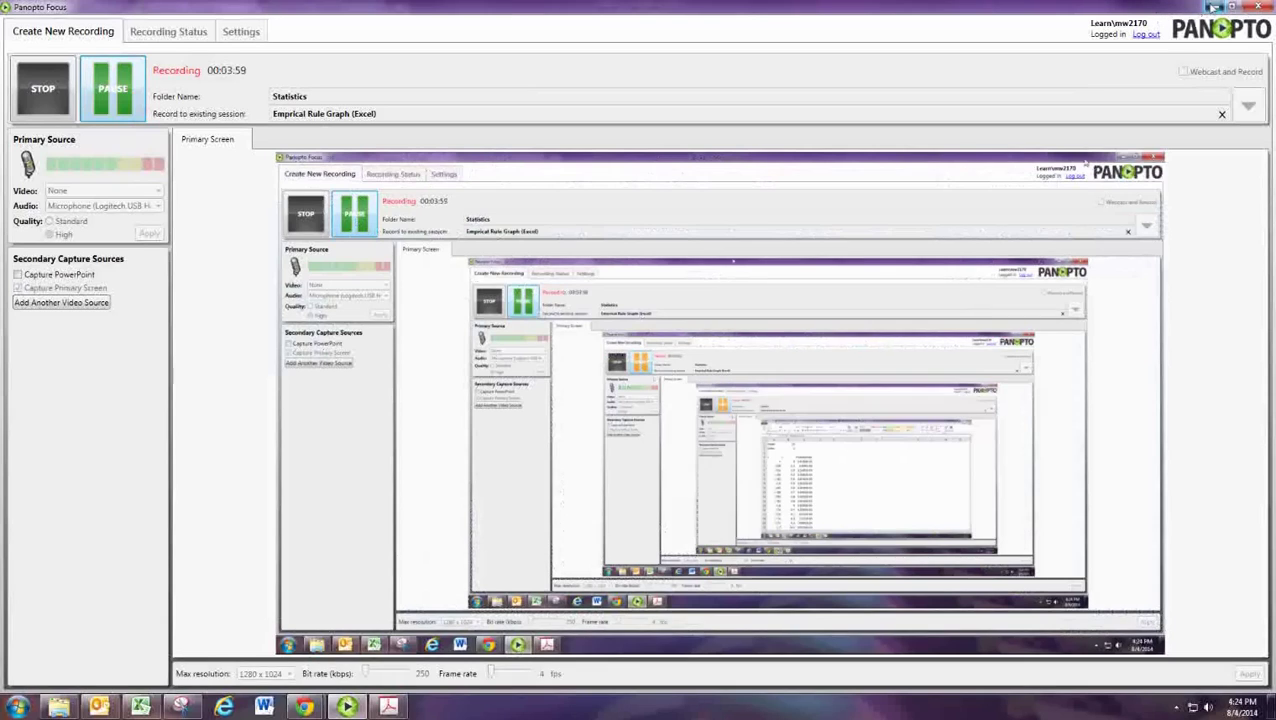
pyautogui.click(1213, 6)
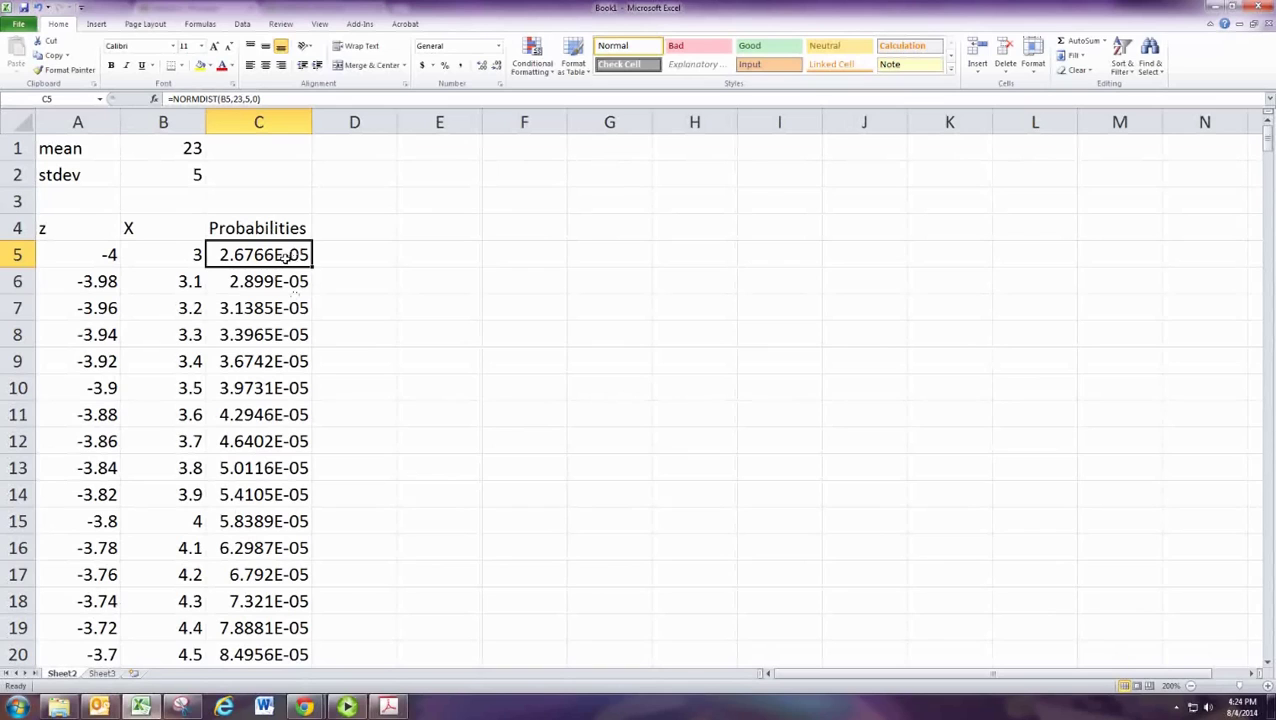
pyautogui.rightClick(285, 257)
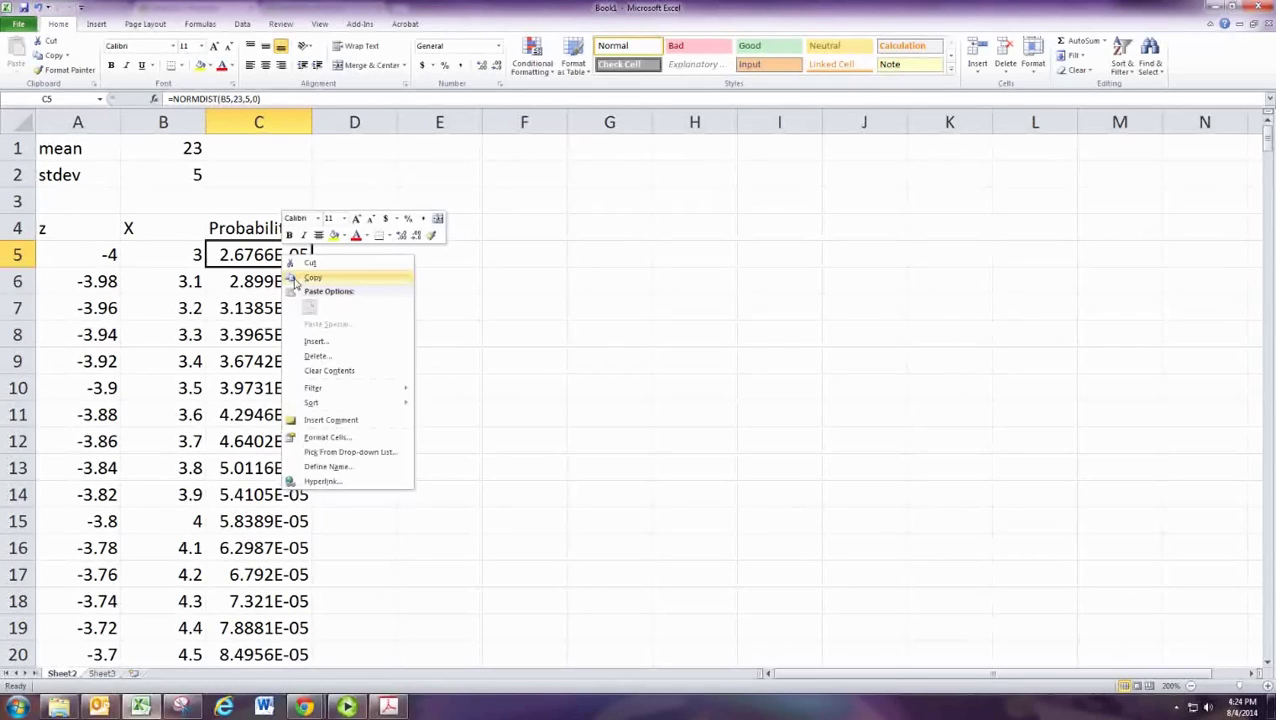
pyautogui.click(274, 208)
# Enter the labels 68%, 95%, 99.70% and 4 StDev in C3 through F3
pyautogui.write('68%')
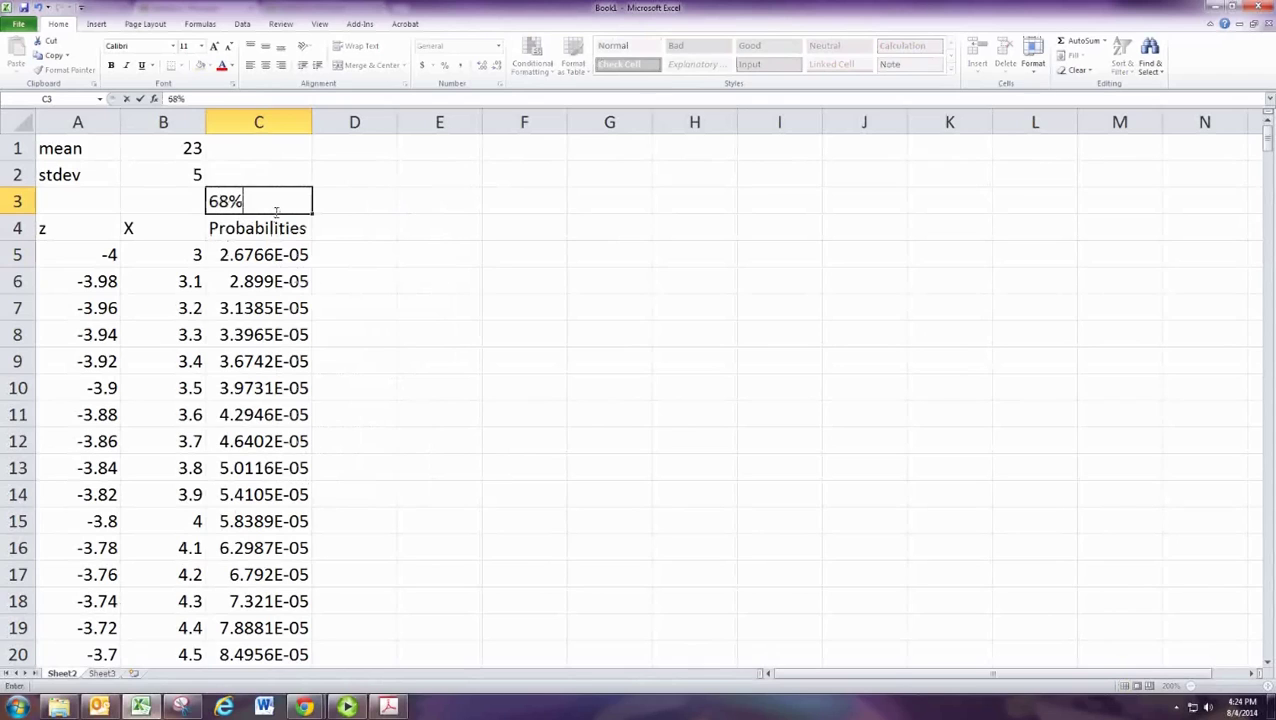
pyautogui.press('Tab')
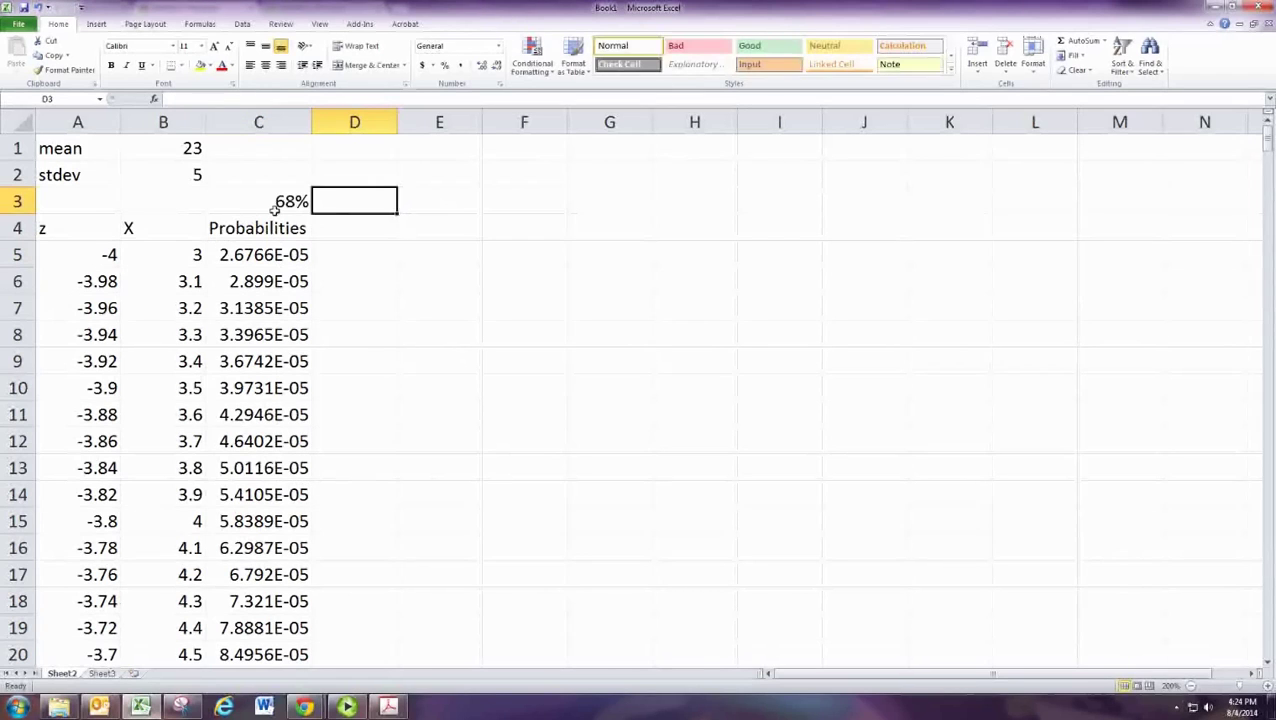
pyautogui.write('95%')
pyautogui.press('Tab')
pyautogui.write('99.70%')
pyautogui.press('Return')
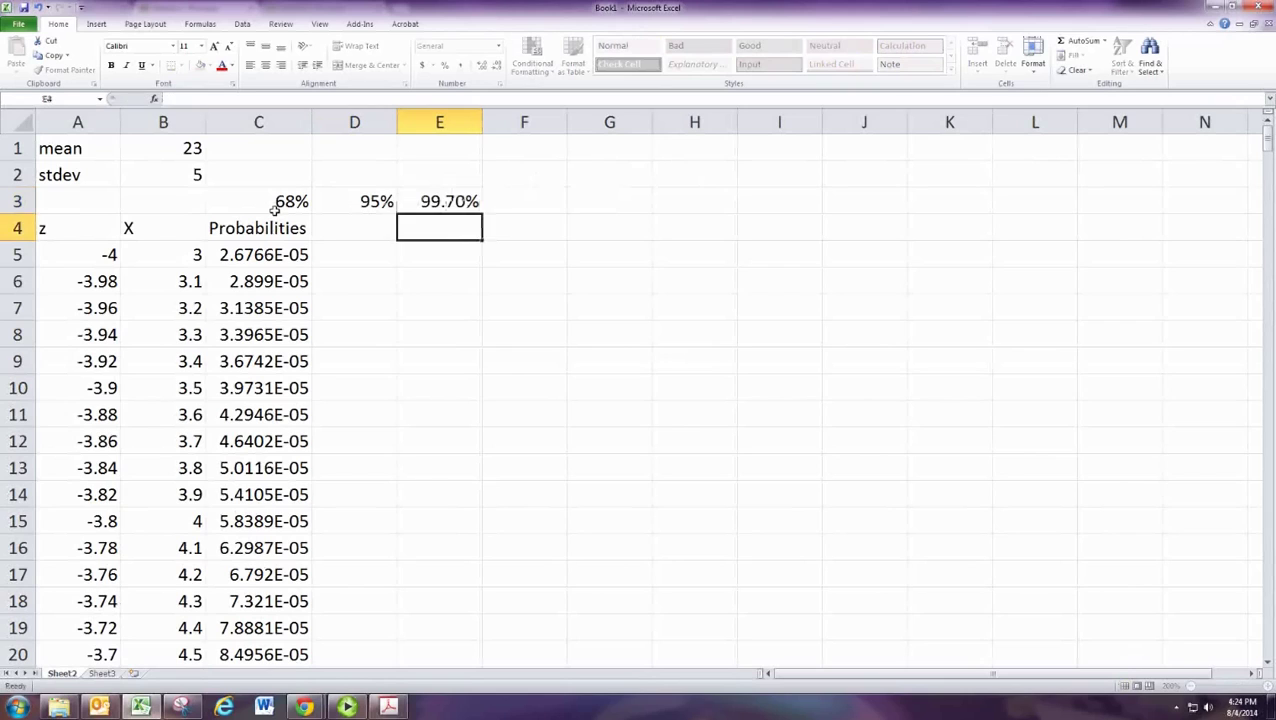
pyautogui.press('Up')
pyautogui.press('Right')
pyautogui.write('4s')
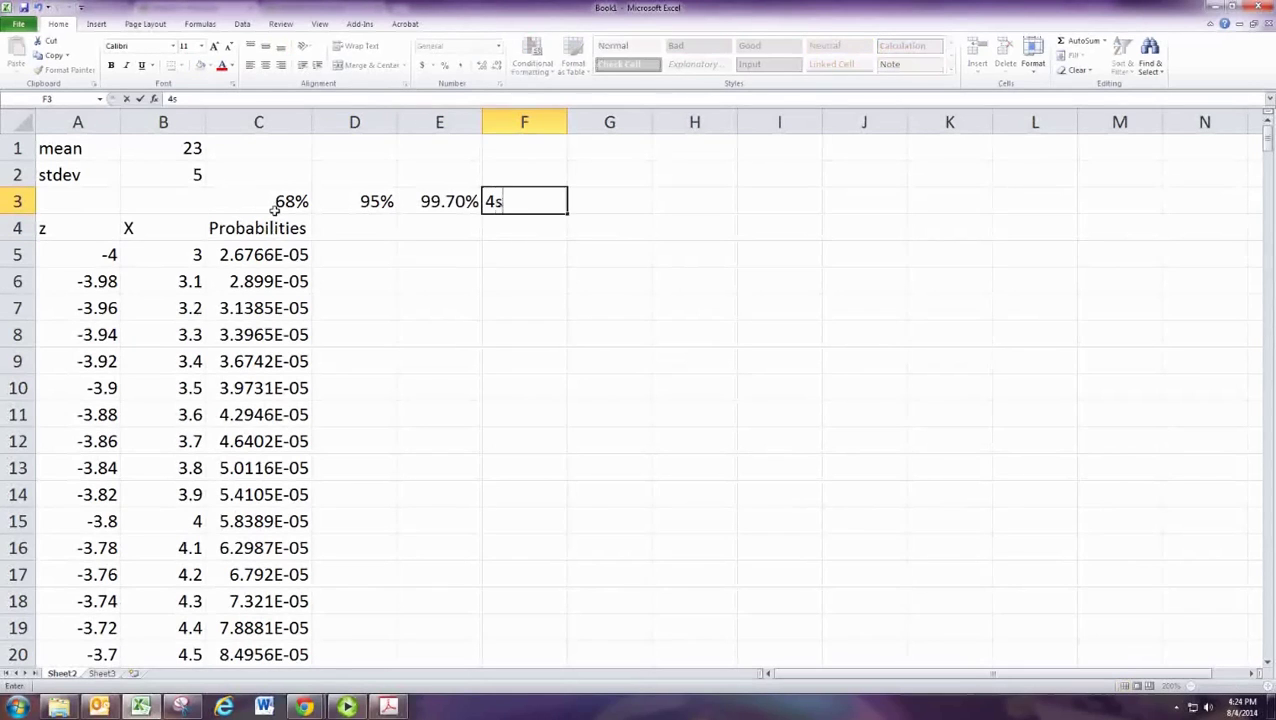
pyautogui.press('BackSpace')
pyautogui.write('s')
pyautogui.press('BackSpace')
pyautogui.write('StDev')
pyautogui.press('Return')
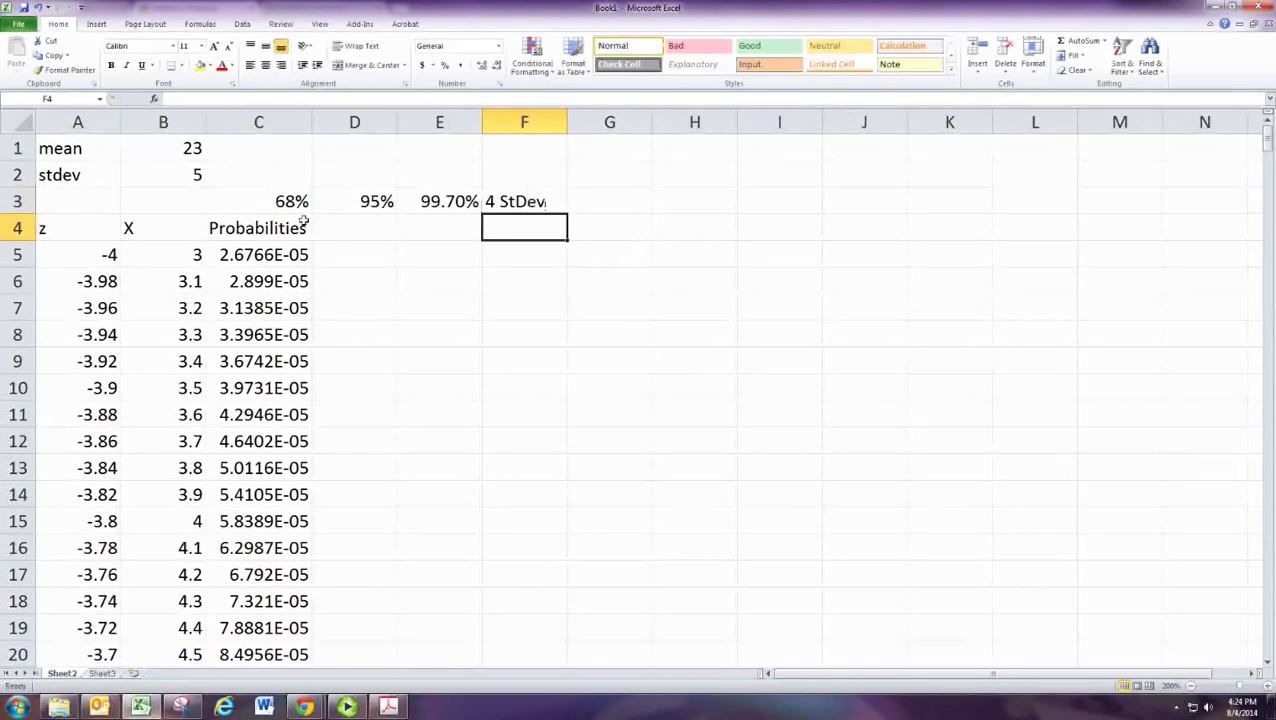
# Copy the C5 NORMDIST formula into D5:F5
pyautogui.click(297, 255)
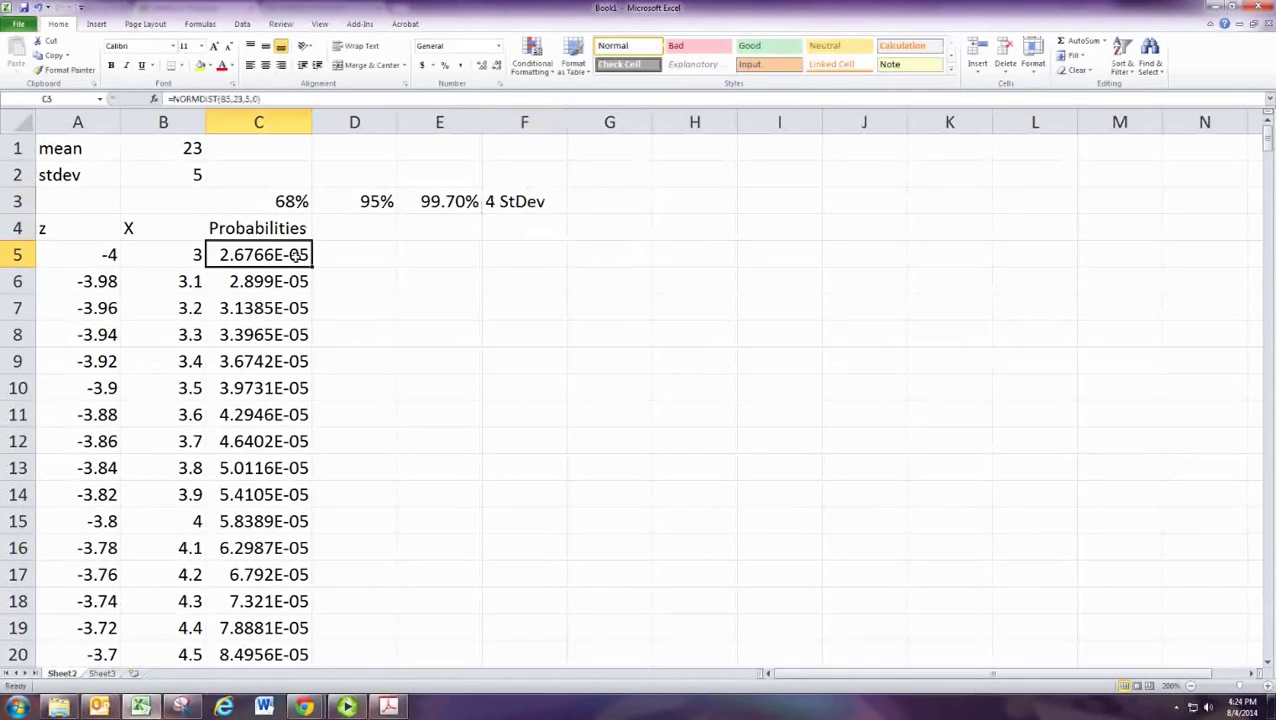
pyautogui.hotkey('ctrl', 'c')
pyautogui.click(354, 255)
pyautogui.hotkey('ctrl', 'v')
pyautogui.click(440, 255)
pyautogui.hotkey('ctrl', 'v')
pyautogui.click(524, 255)
pyautogui.hotkey('ctrl', 'v')
# Repoint the D5, E5 and F5 formulas to use the X value in B5
pyautogui.click(354, 255)
pyautogui.doubleClick(377, 256)
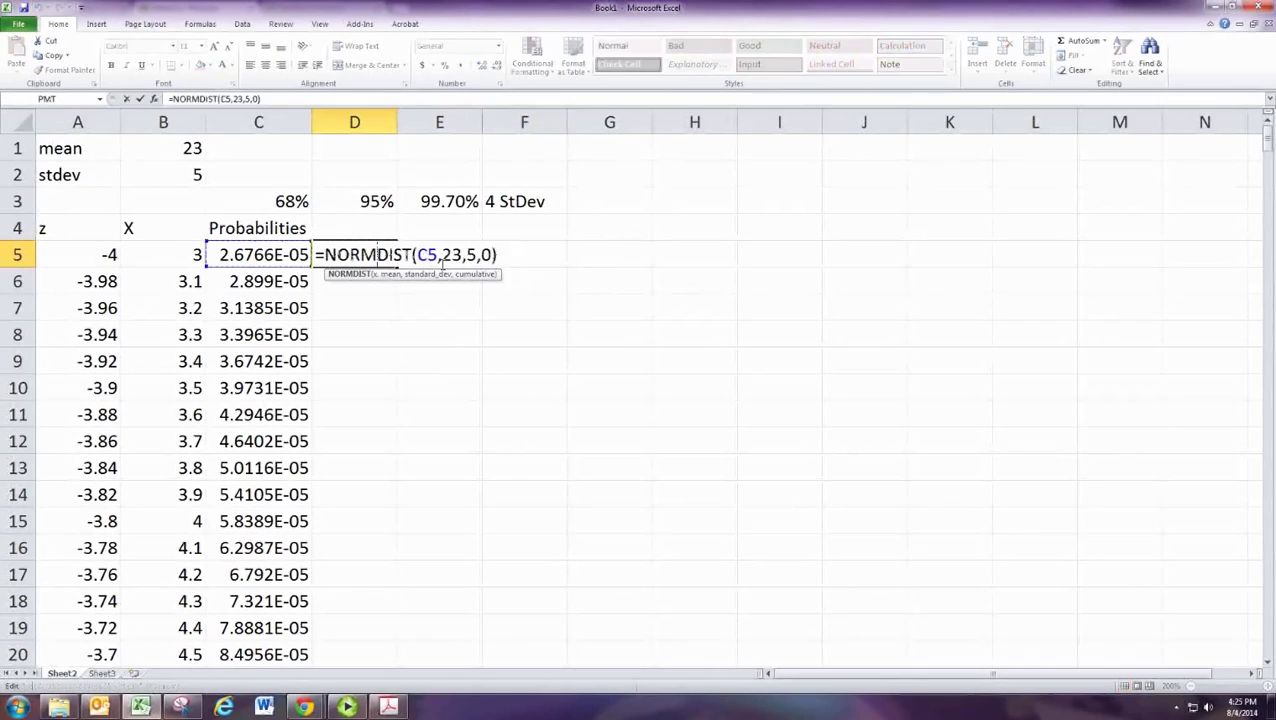
pyautogui.click(437, 255)
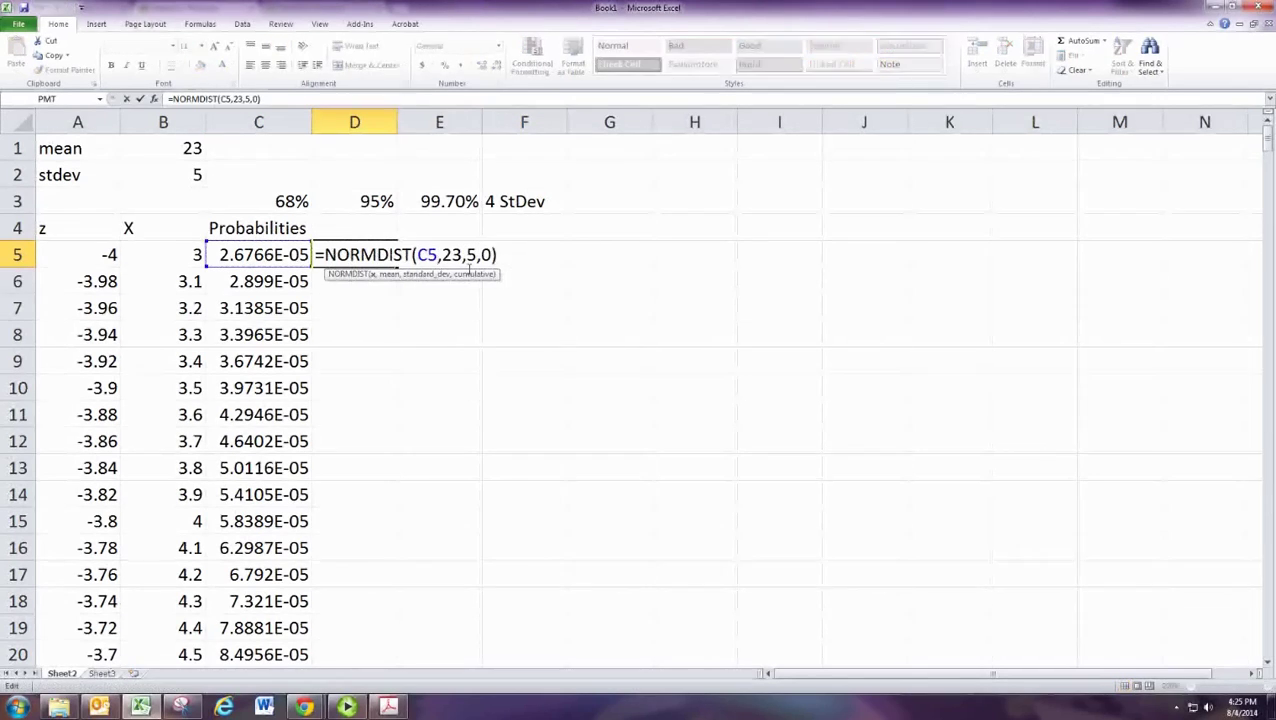
pyautogui.press('BackSpace')
pyautogui.press('BackSpace')
pyautogui.click(177, 258)
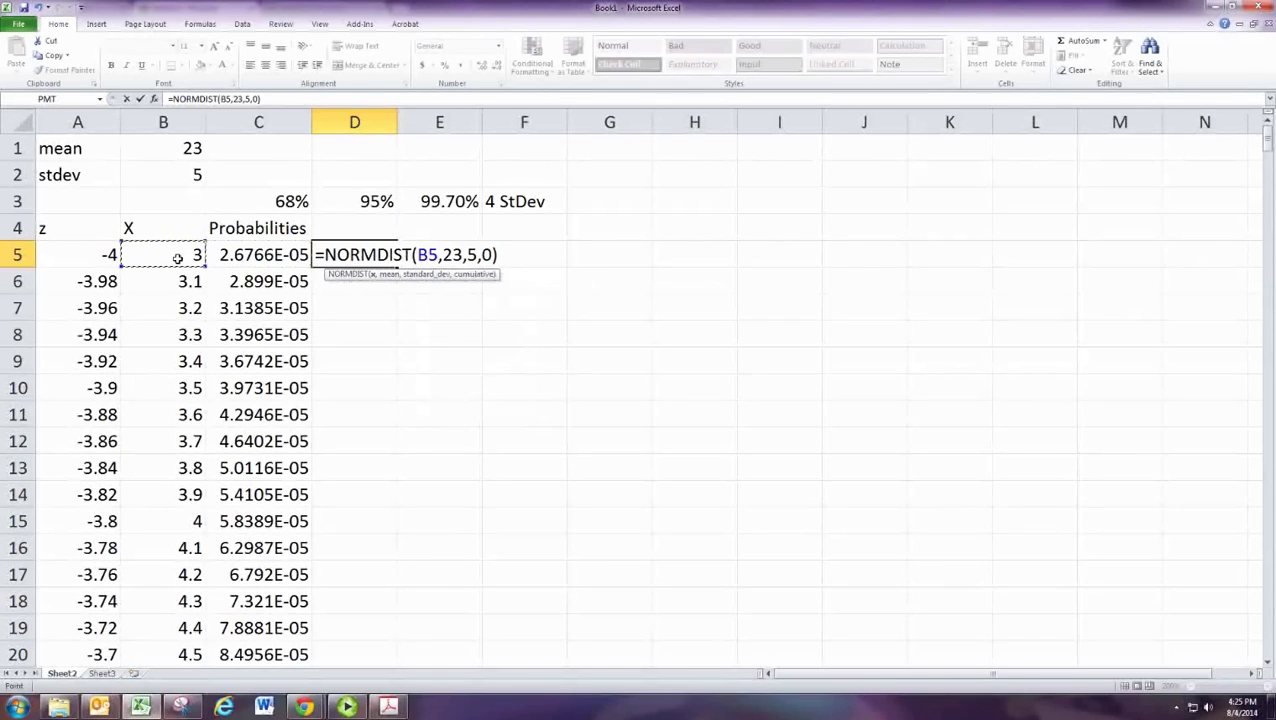
pyautogui.press('Return')
pyautogui.doubleClick(456, 262)
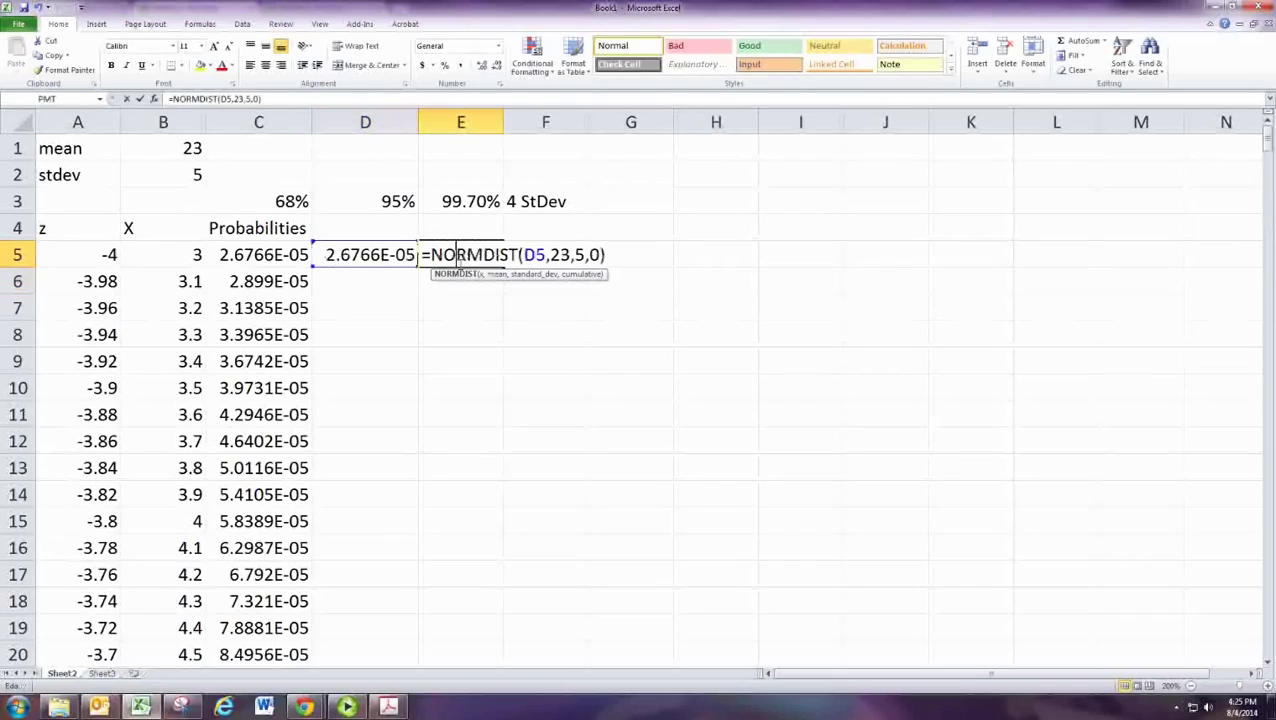
pyautogui.click(547, 258)
pyautogui.press('BackSpace')
pyautogui.press('BackSpace')
pyautogui.click(200, 256)
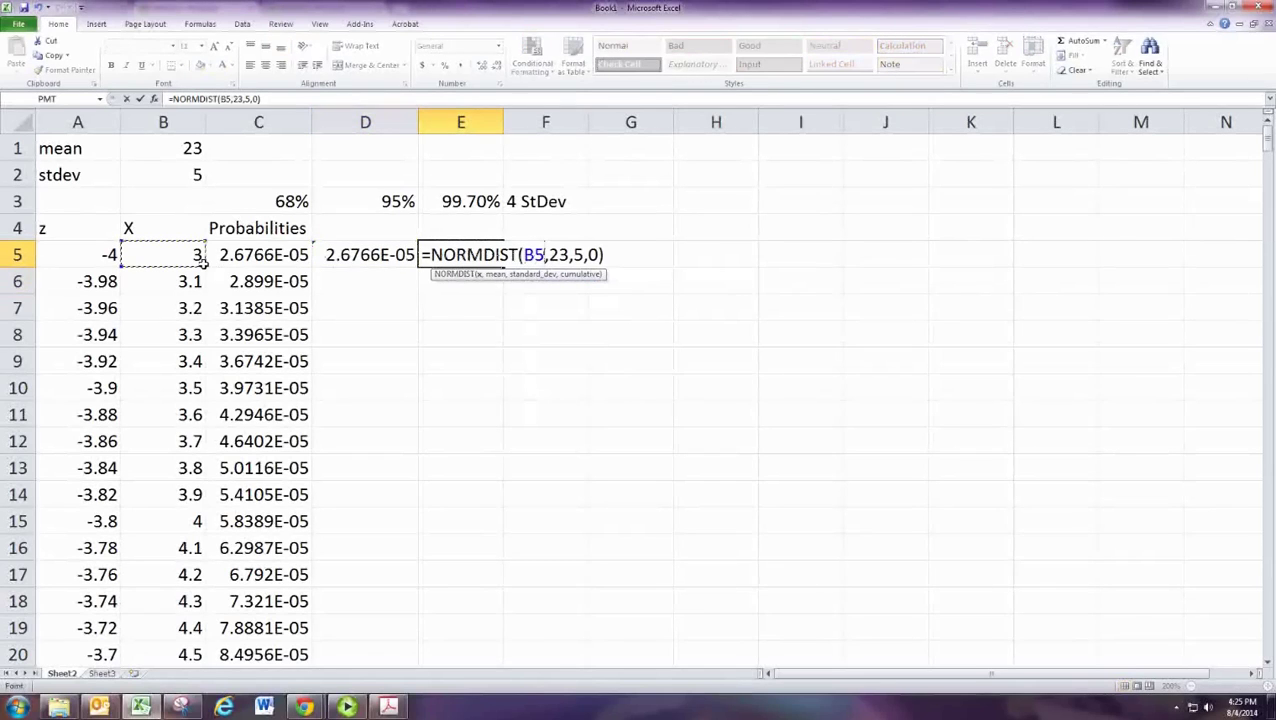
pyautogui.press('Return')
pyautogui.doubleClick(541, 256)
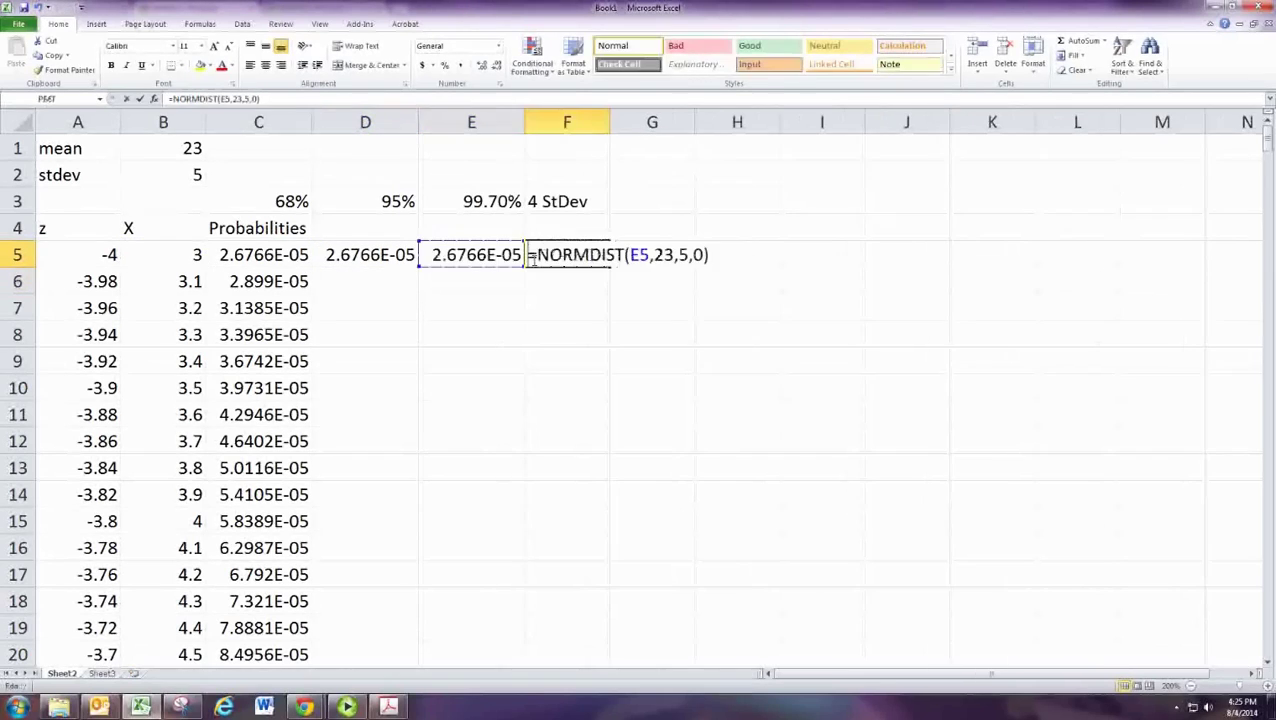
pyautogui.click(651, 259)
pyautogui.press('BackSpace')
pyautogui.press('BackSpace')
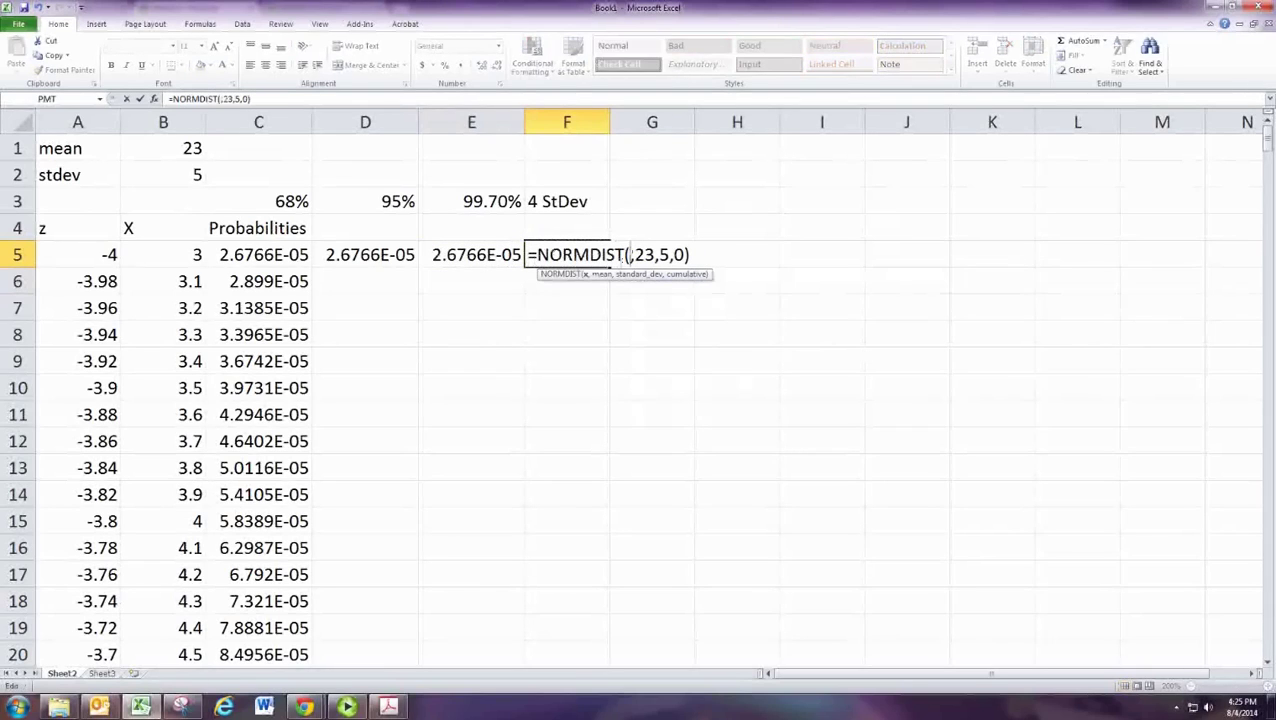
pyautogui.click(197, 257)
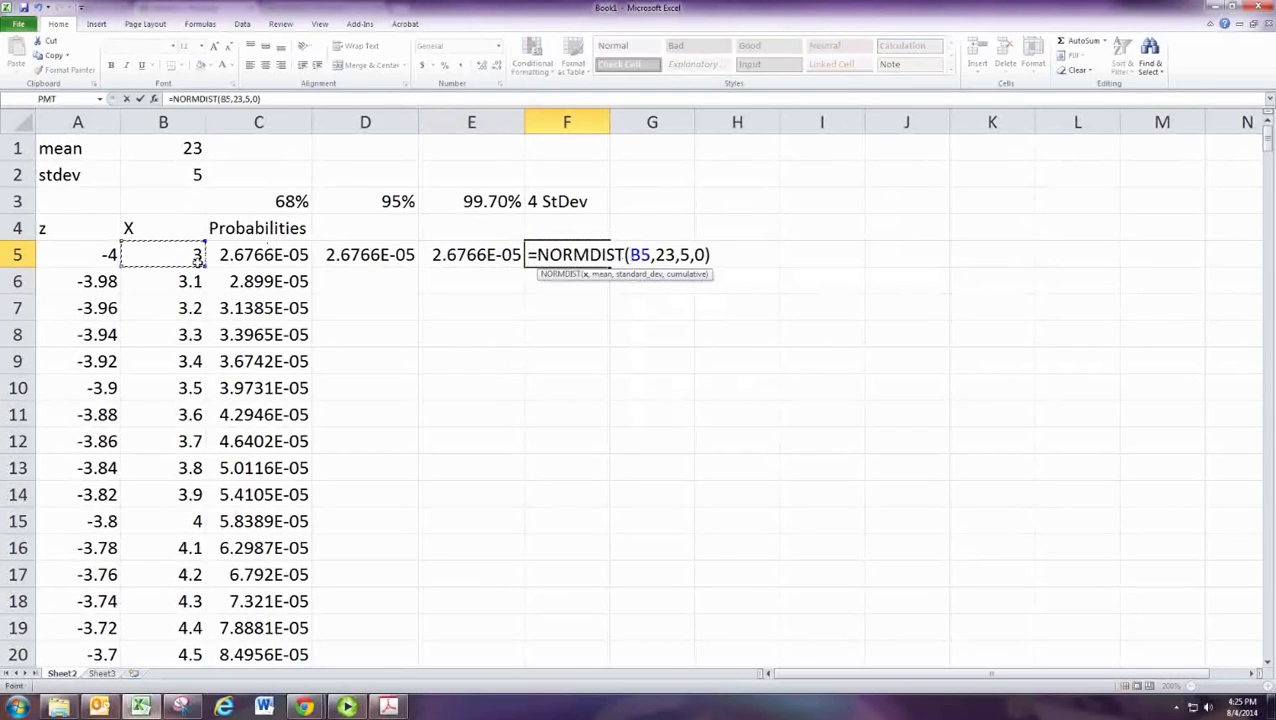
pyautogui.press('Return')
# Fill the D5:F5 NORMDIST formulas down the table
pyautogui.moveTo(325, 257); pyautogui.dragTo(607, 262)
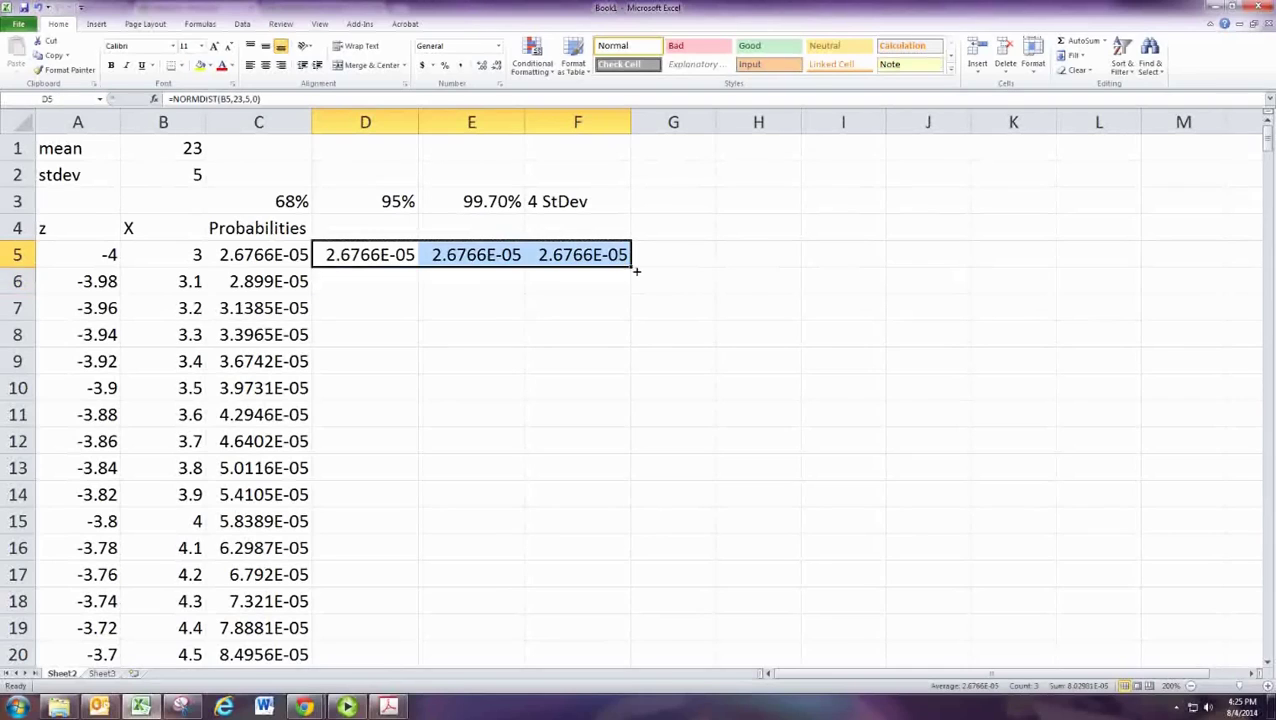
pyautogui.doubleClick(636, 270)
pyautogui.click(455, 373)
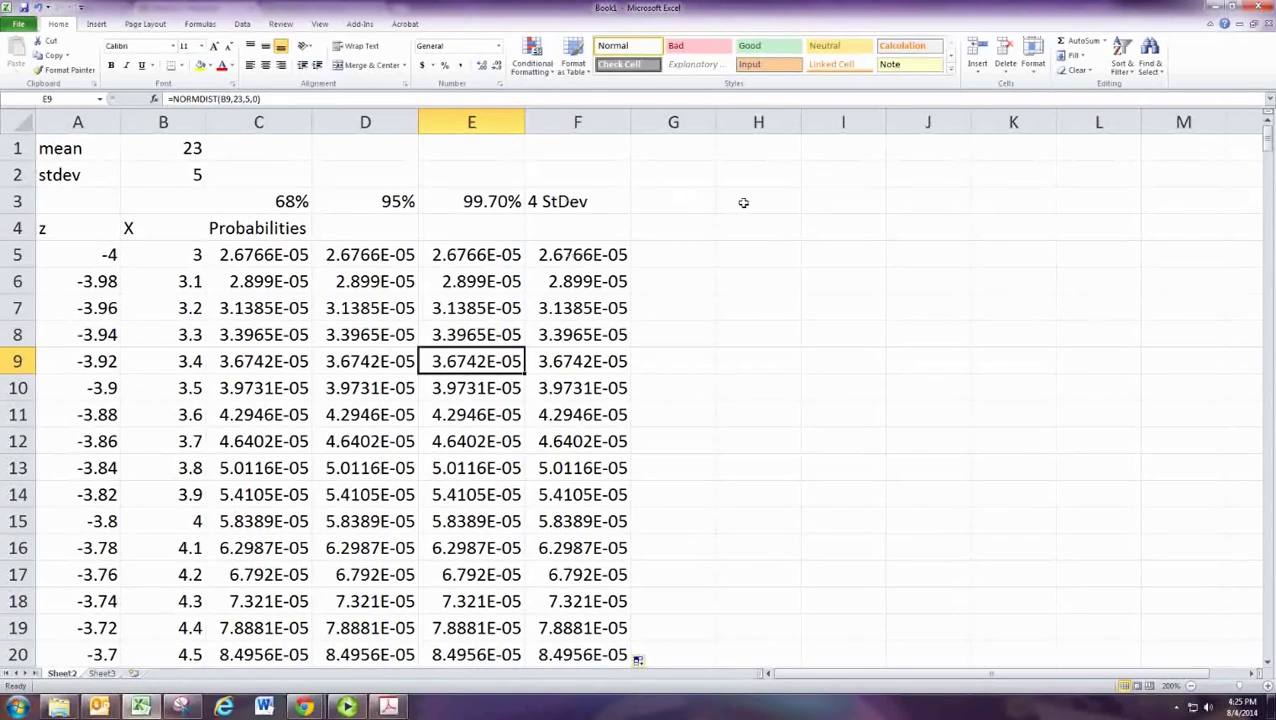
# Replace C5 with 0 and copy it
pyautogui.click(290, 256)
pyautogui.write('0')
pyautogui.press('Return')
pyautogui.click(283, 257)
pyautogui.hotkey('ctrl', 'c')
# Paste the 0 across C5:E54
pyautogui.moveTo(290, 260); pyautogui.dragTo(462, 637)
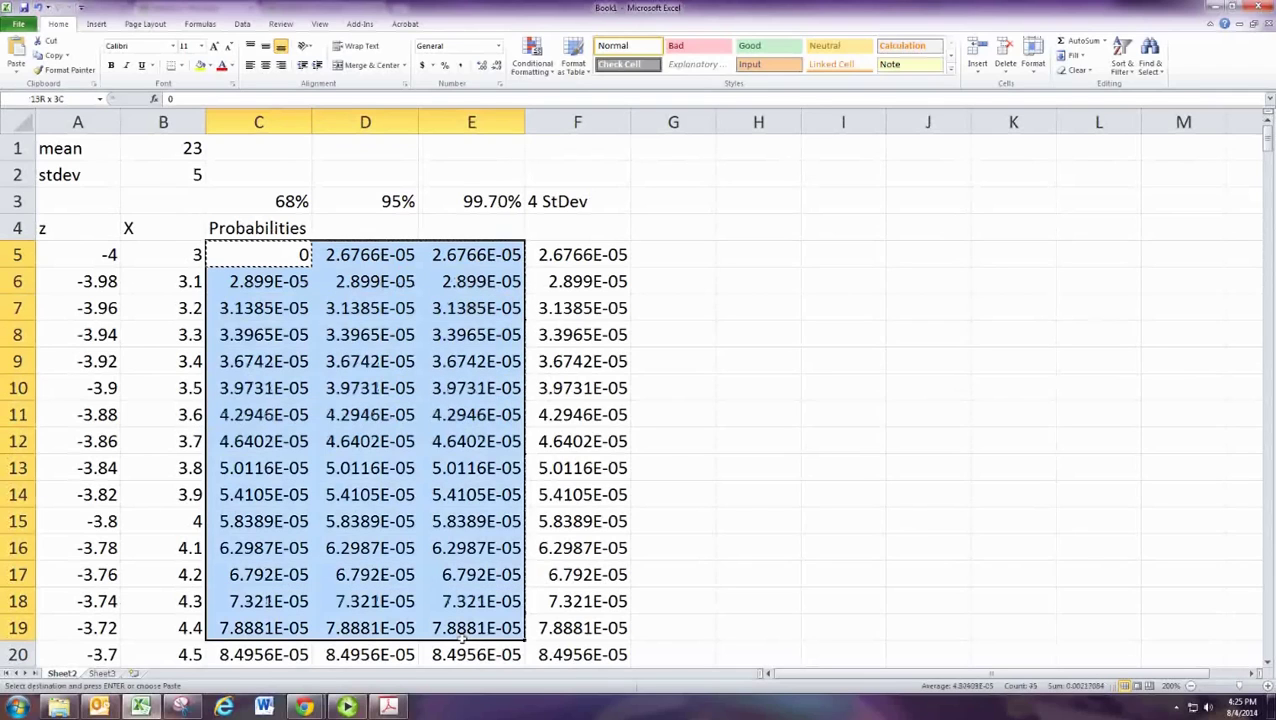
pyautogui.moveTo(462, 637); pyautogui.dragTo(448, 531)
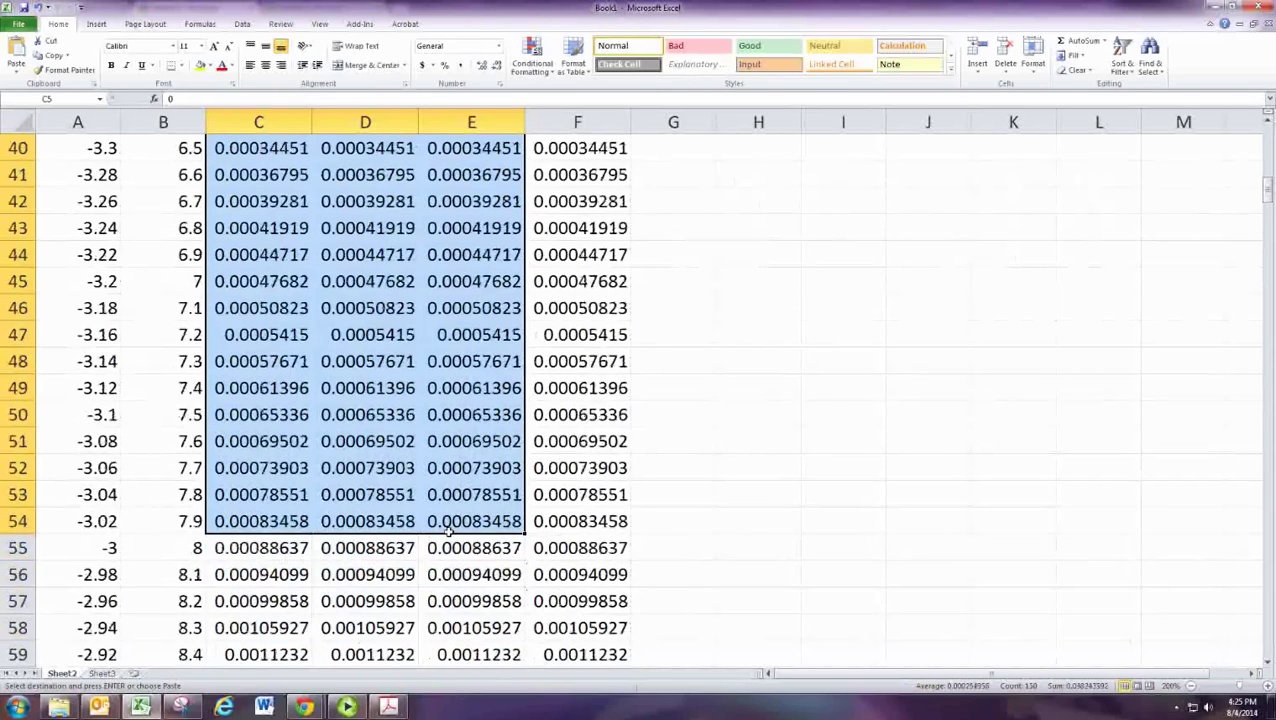
pyautogui.moveTo(448, 531); pyautogui.dragTo(448, 531)
pyautogui.hotkey('ctrl', 'v')
pyautogui.scroll(9, 448, 531)
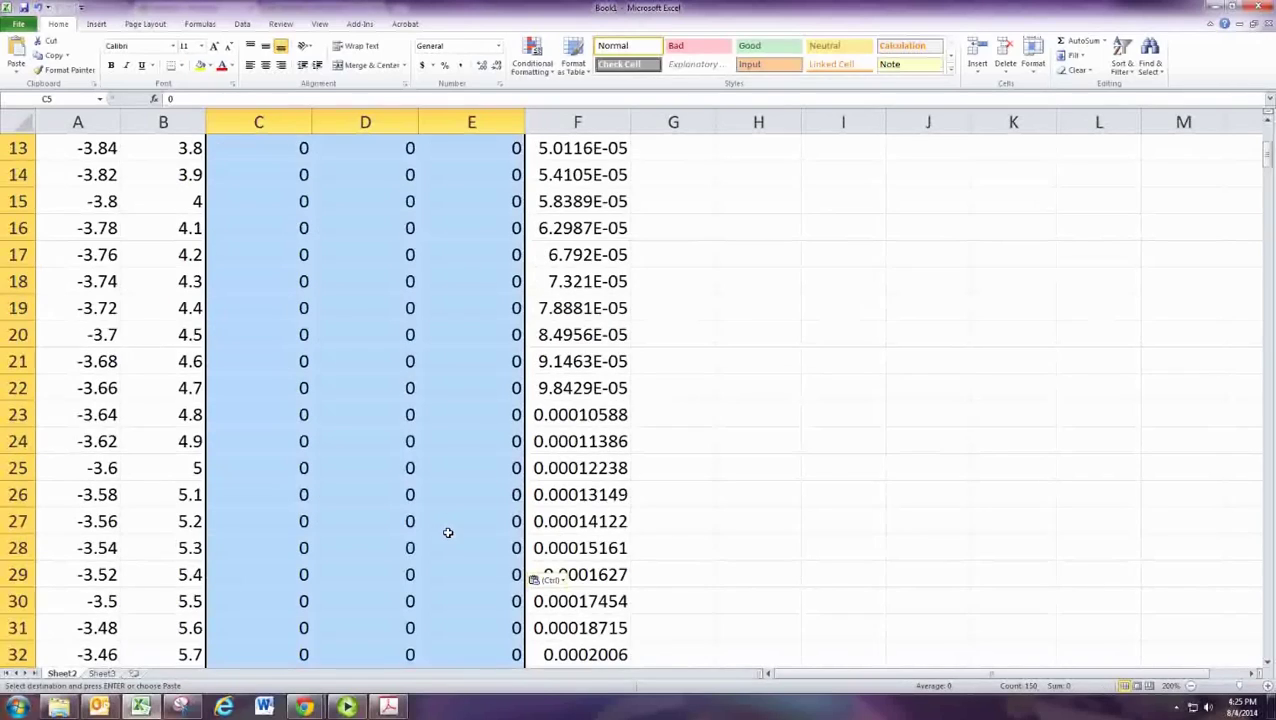
pyautogui.scroll(4, 448, 531)
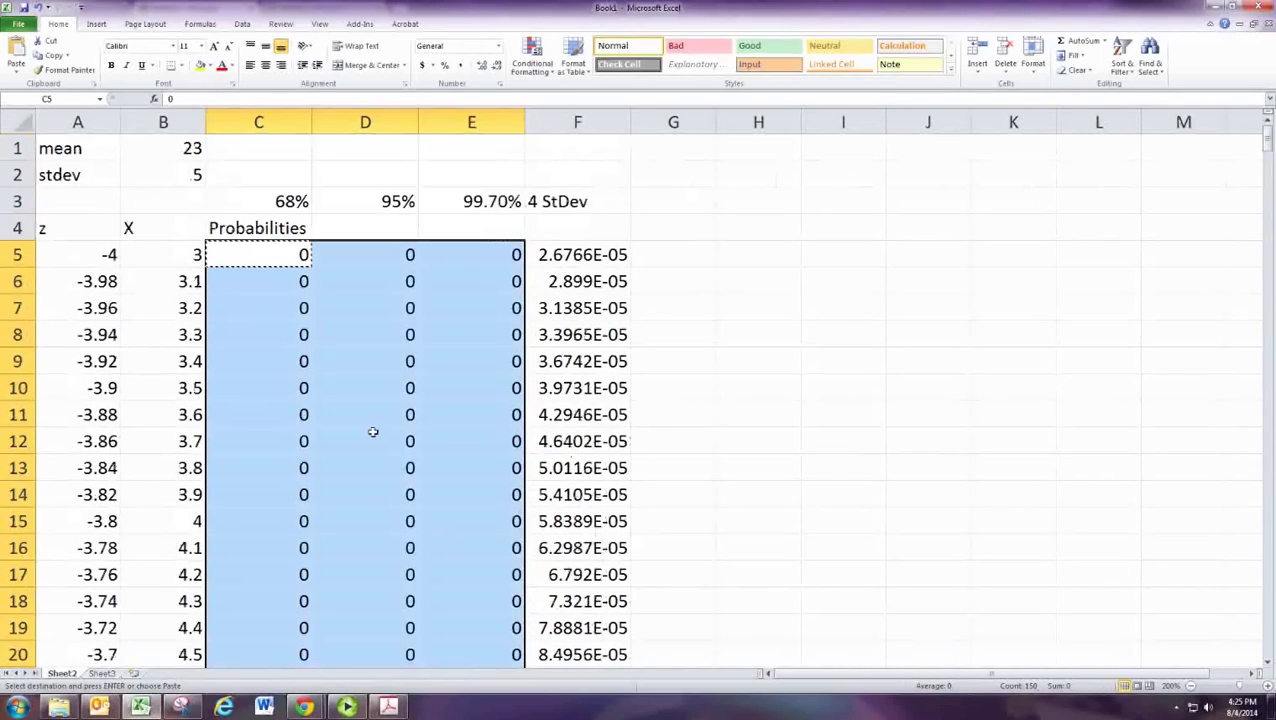
pyautogui.scroll(-10, 372, 431)
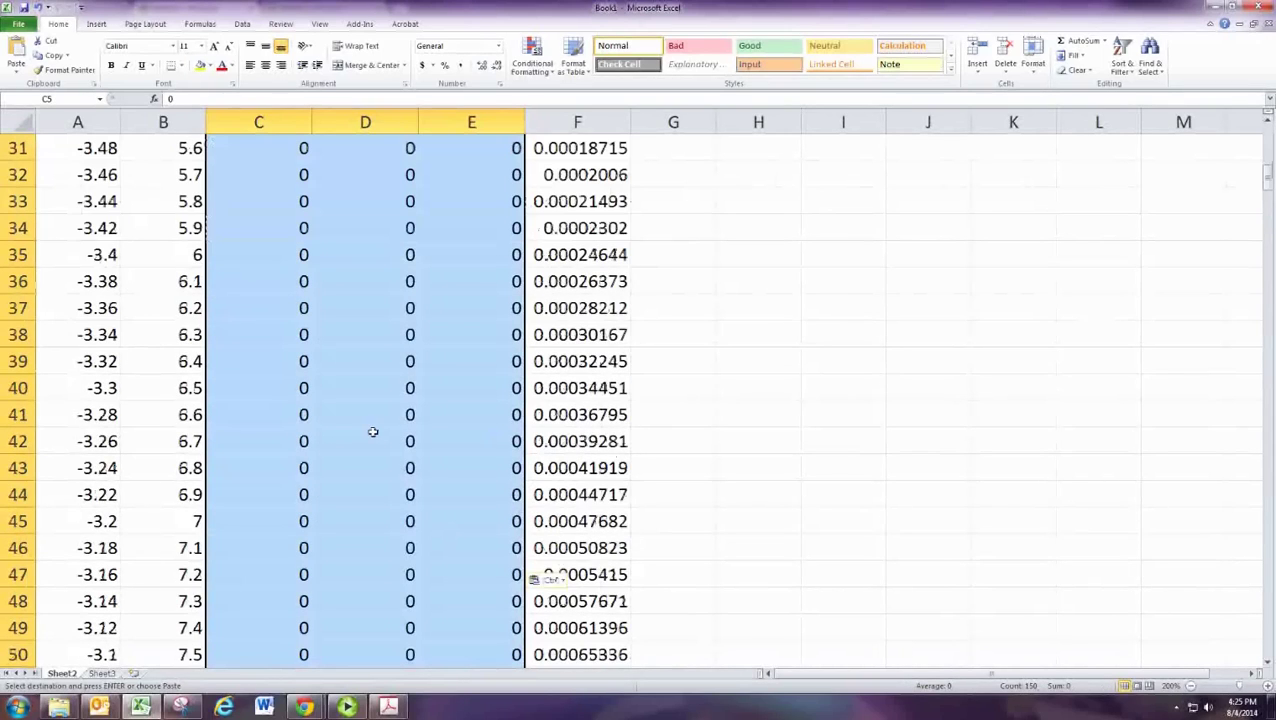
pyautogui.scroll(-5, 372, 431)
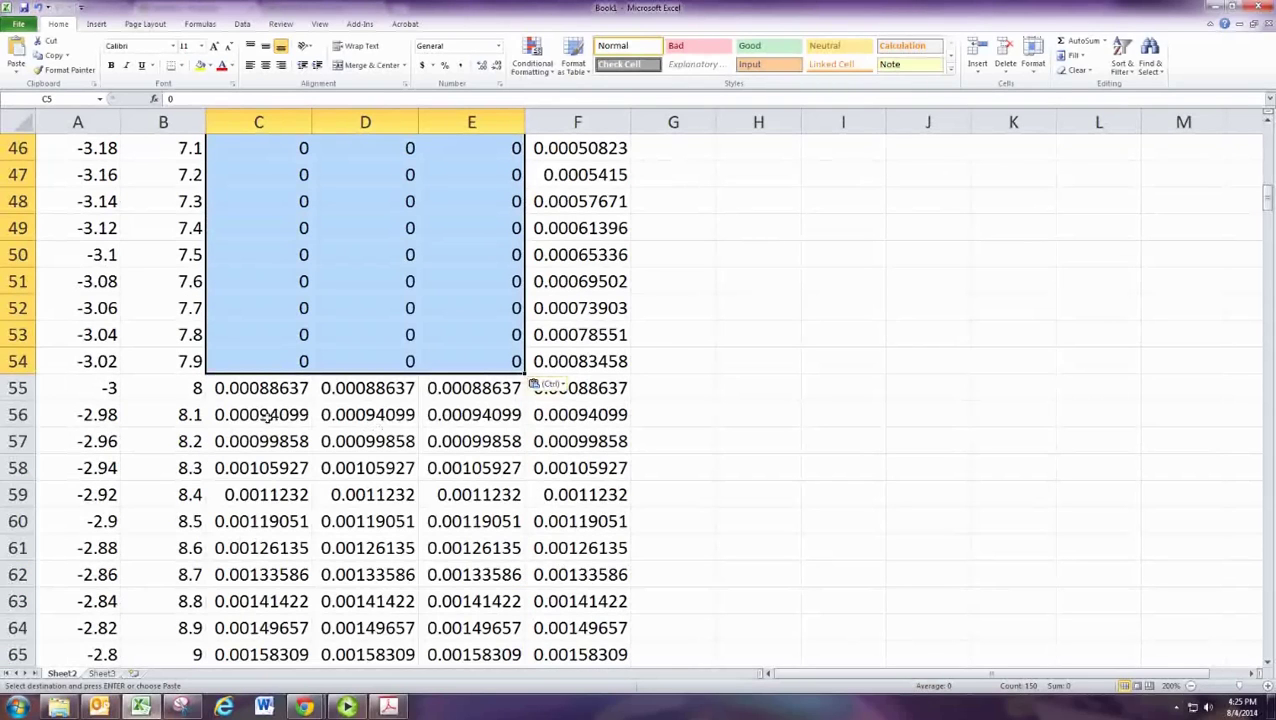
# Paste the copied 0 into columns C and D down to row 104 and into F56:F104
pyautogui.click(307, 419)
pyautogui.moveTo(307, 419); pyautogui.dragTo(352, 420)
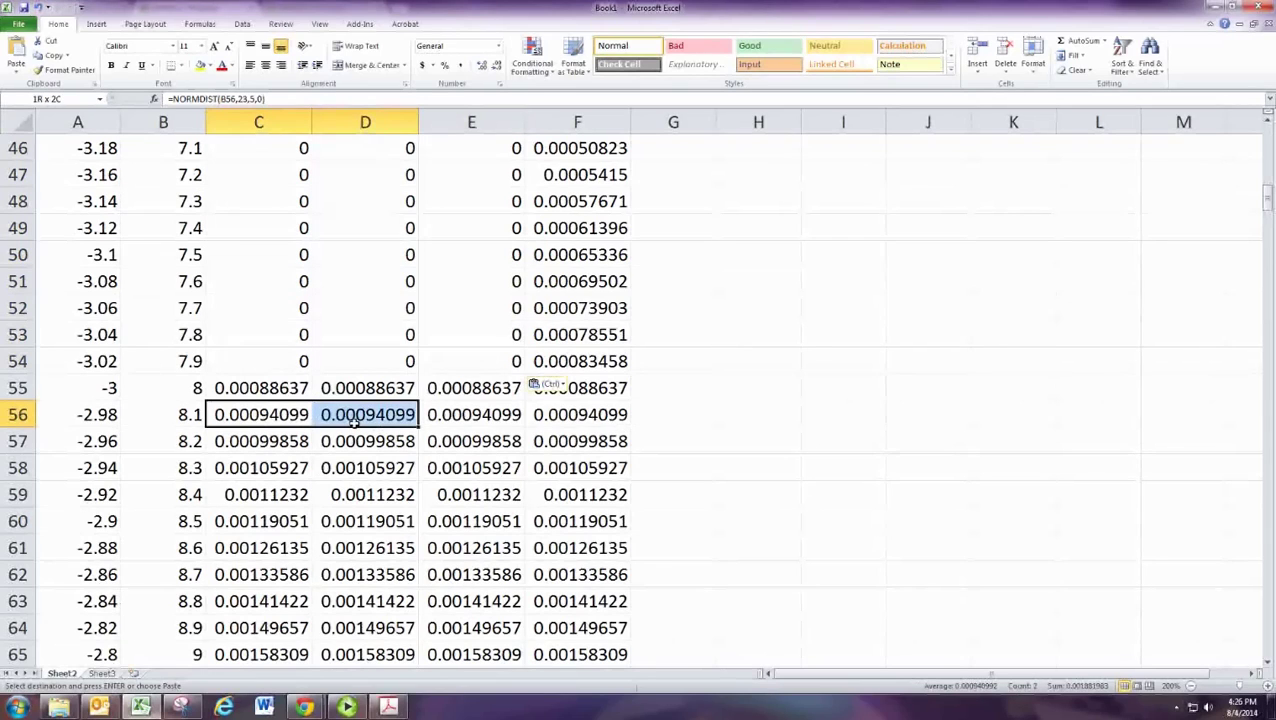
pyautogui.moveTo(352, 420); pyautogui.dragTo(353, 683)
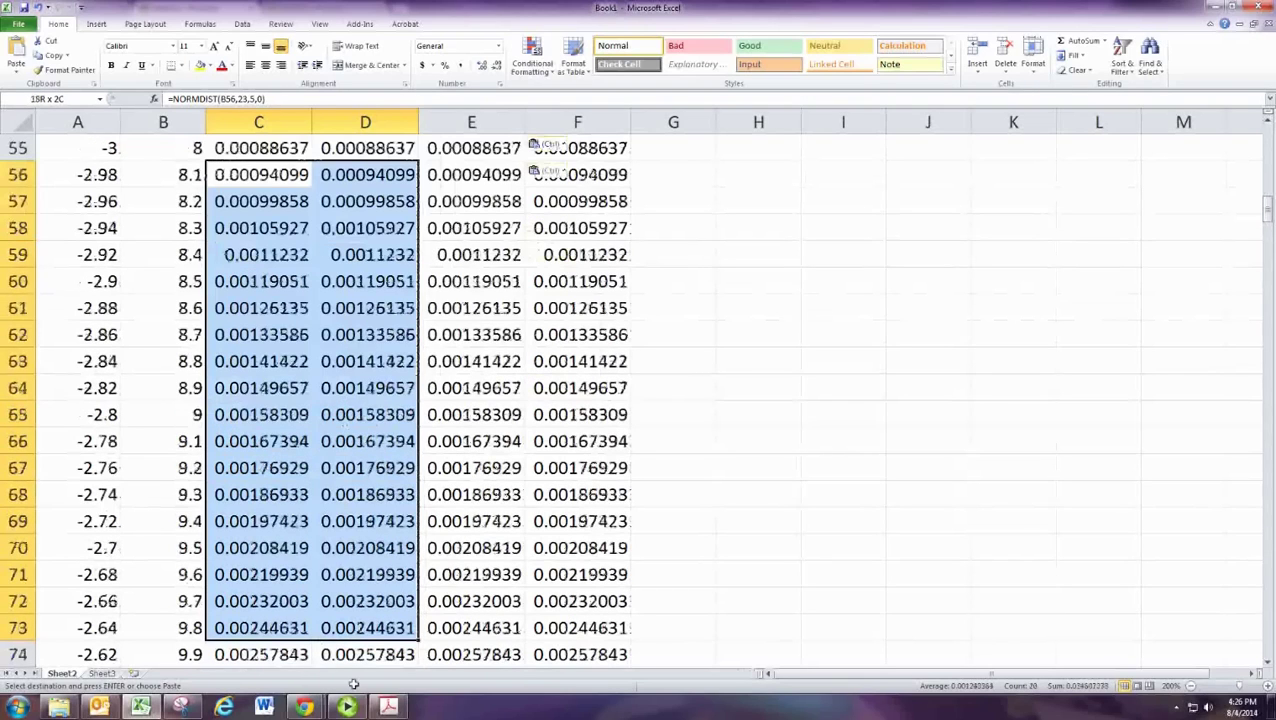
pyautogui.moveTo(353, 683); pyautogui.dragTo(380, 700)
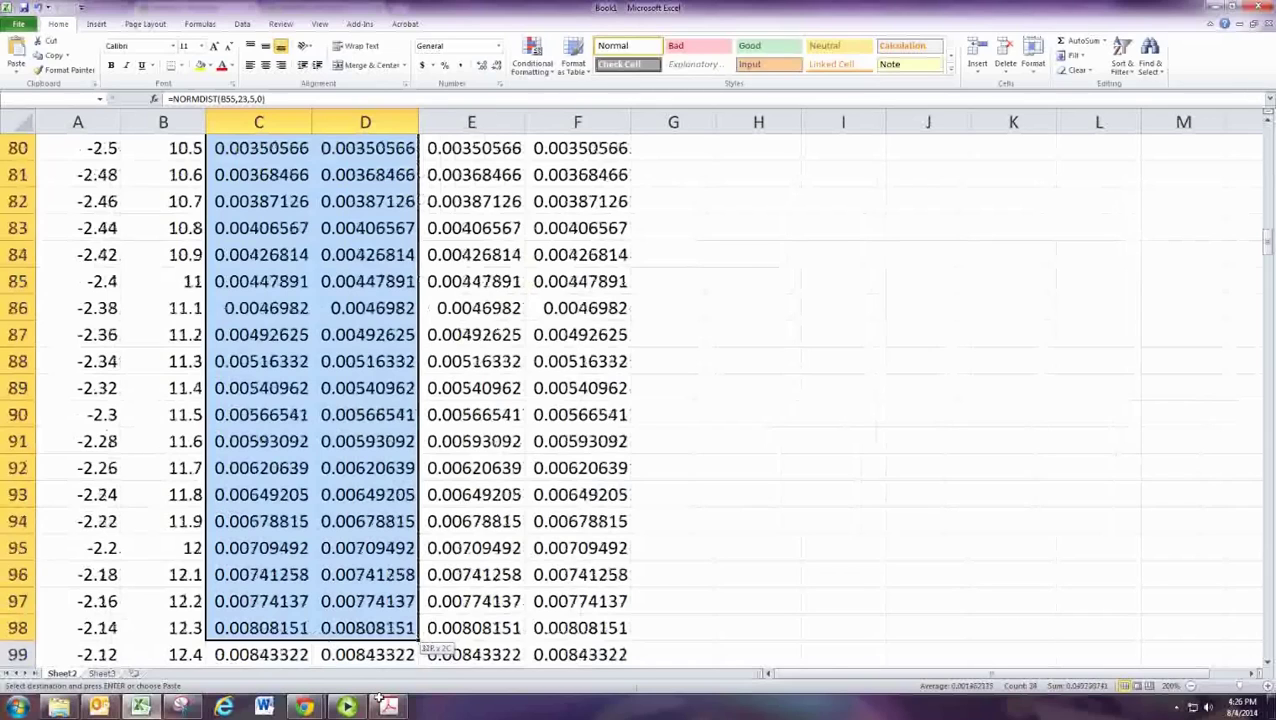
pyautogui.scroll(12, 365, 525)
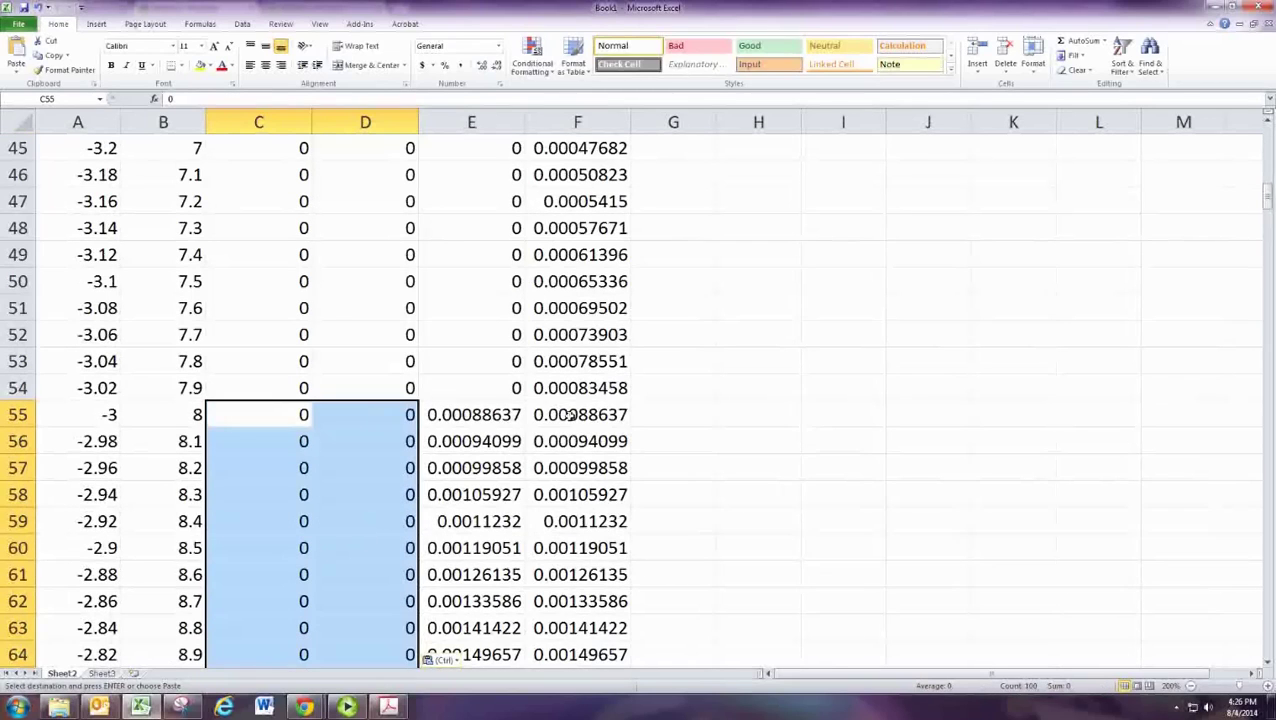
pyautogui.moveTo(565, 415); pyautogui.dragTo(577, 578)
pyautogui.click(565, 441)
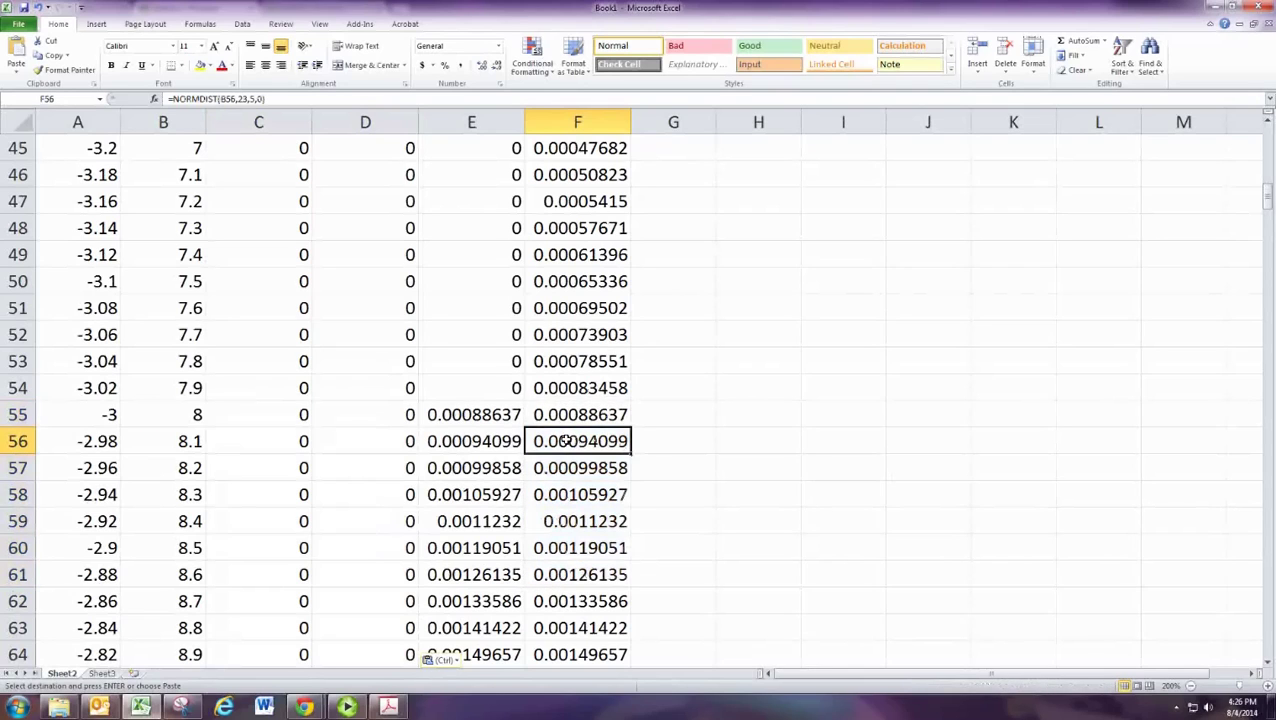
pyautogui.moveTo(565, 441); pyautogui.dragTo(579, 687)
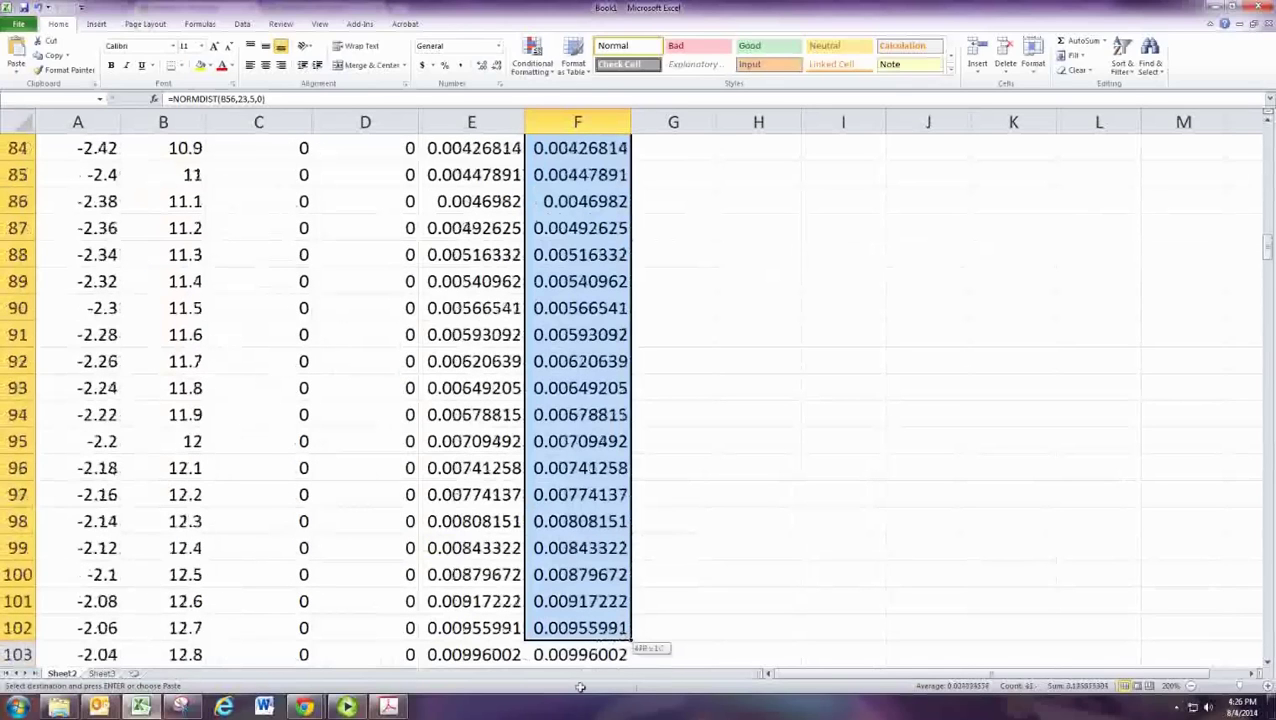
pyautogui.moveTo(579, 687); pyautogui.dragTo(483, 512)
pyautogui.hotkey('ctrl', 'v')
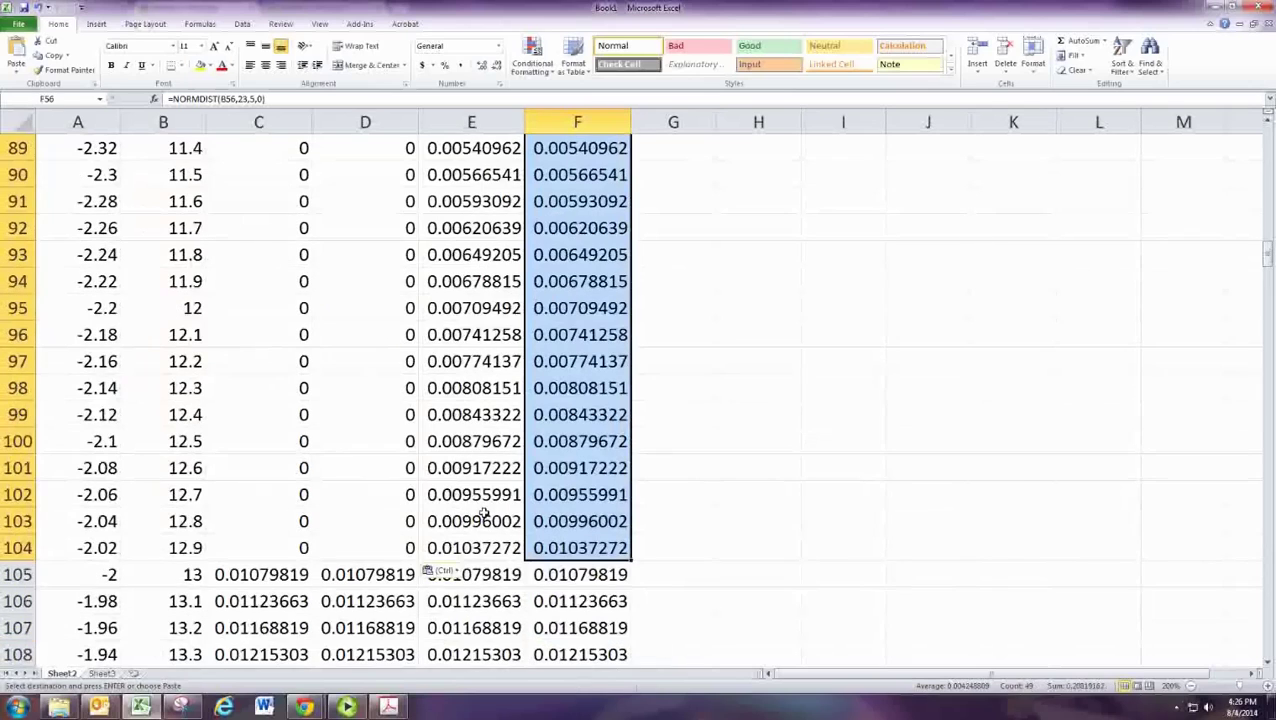
pyautogui.hotkey('ctrl', 'v')
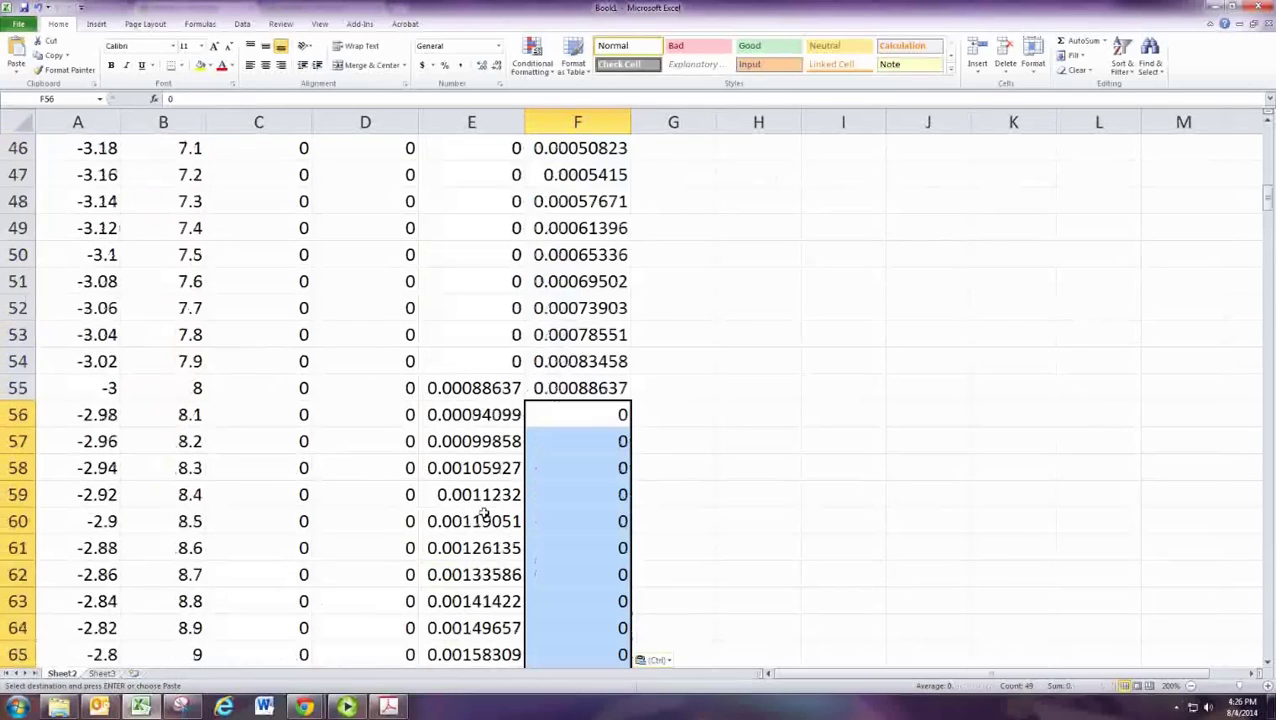
pyautogui.scroll(-10, 483, 512)
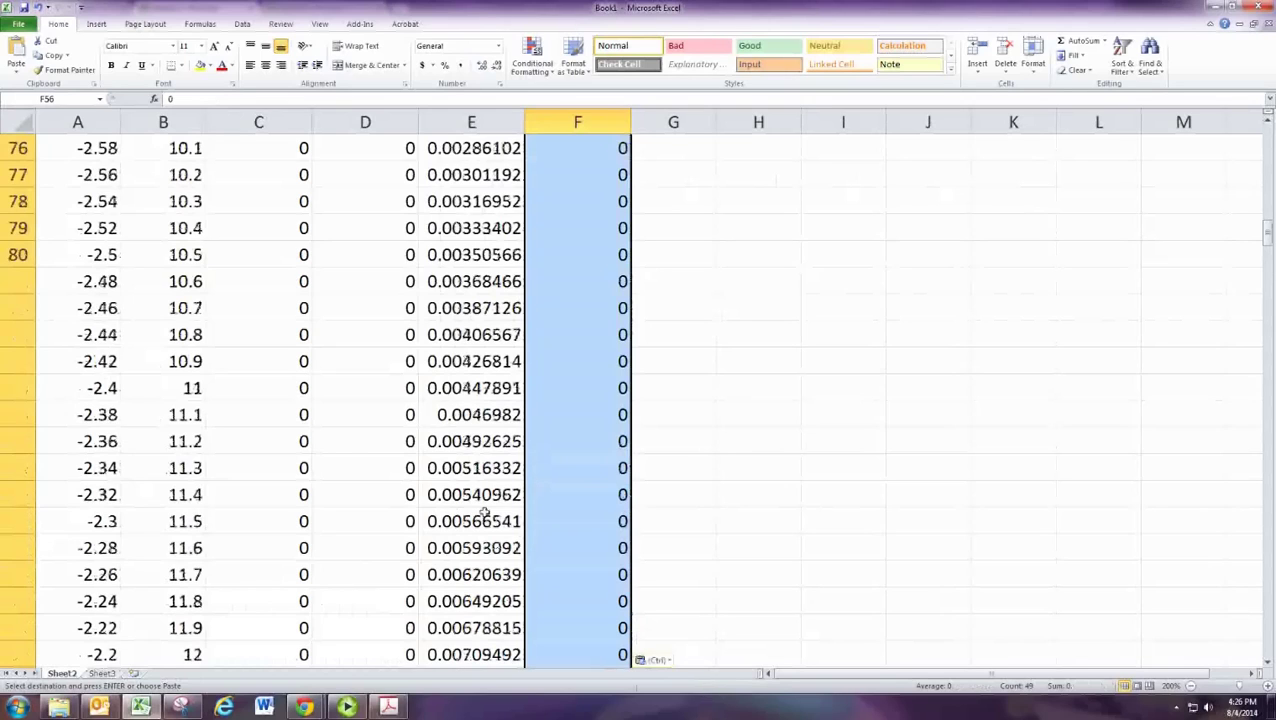
pyautogui.scroll(-6, 483, 512)
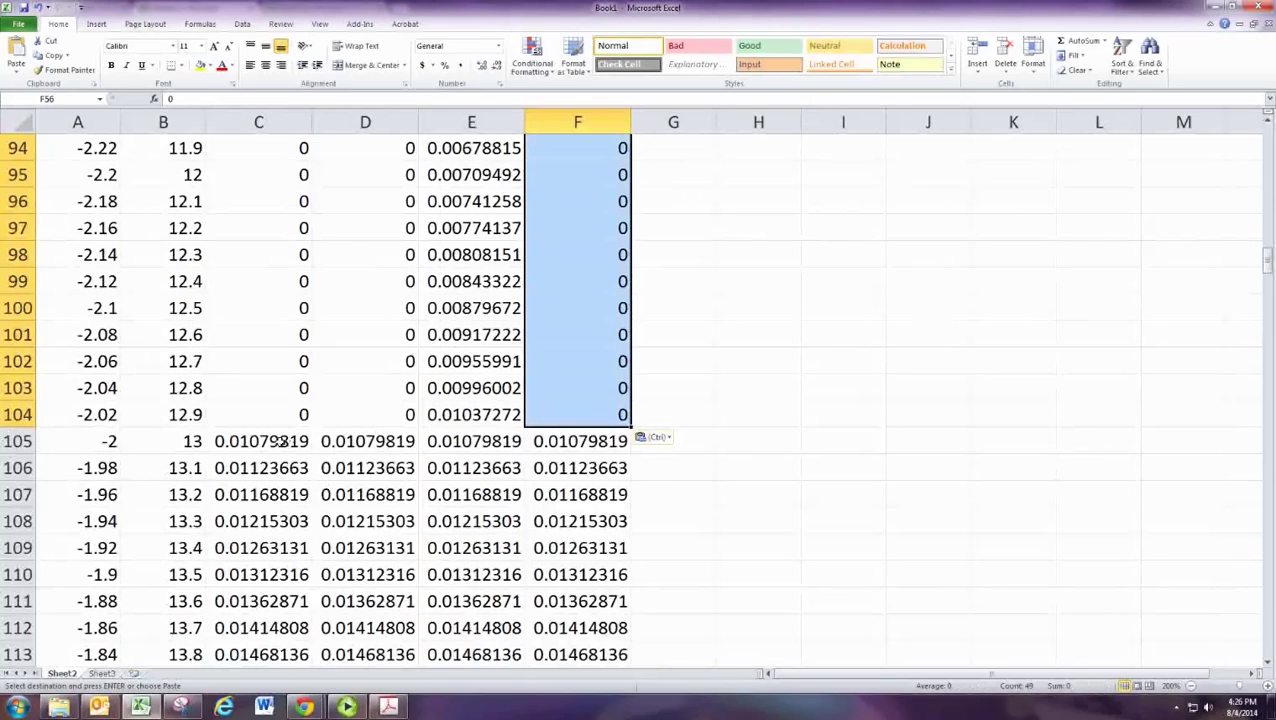
# Paste zeros into F105 and E105:F154, undoing a stray paste in column C
pyautogui.moveTo(262, 441); pyautogui.dragTo(262, 630)
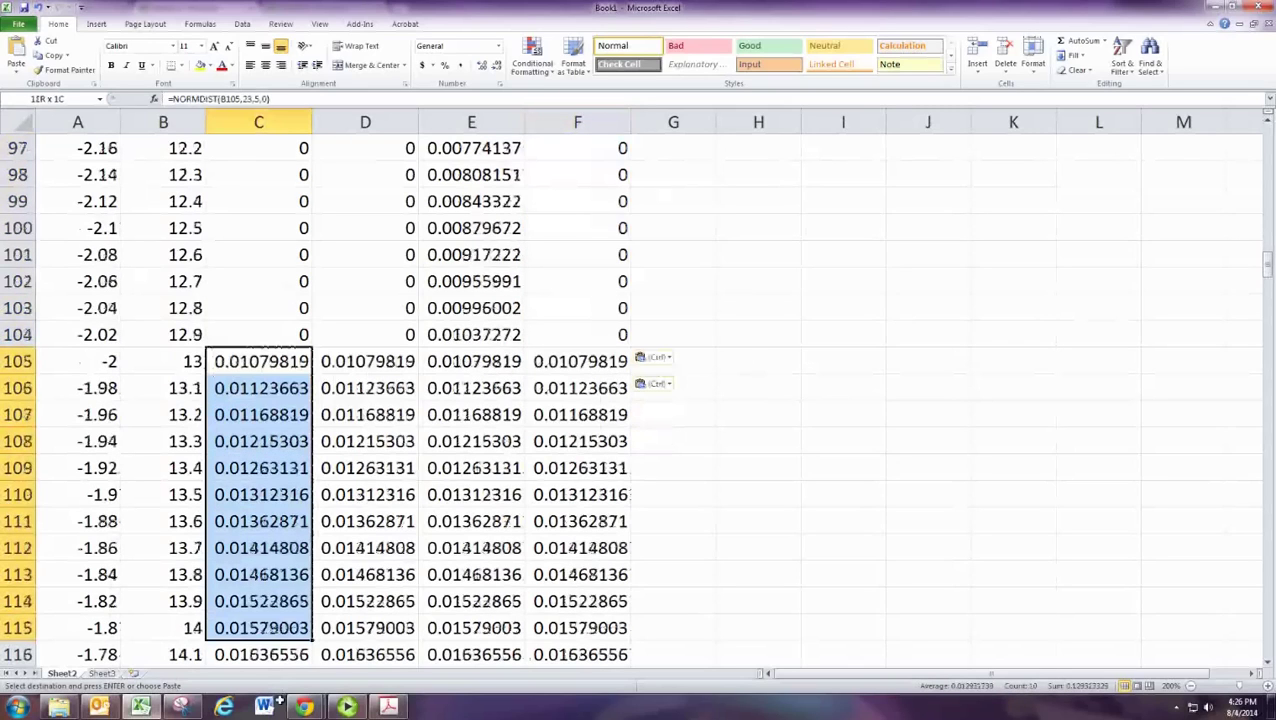
pyautogui.hotkey('ctrl', 'z')
pyautogui.moveTo(430, 416); pyautogui.dragTo(594, 637)
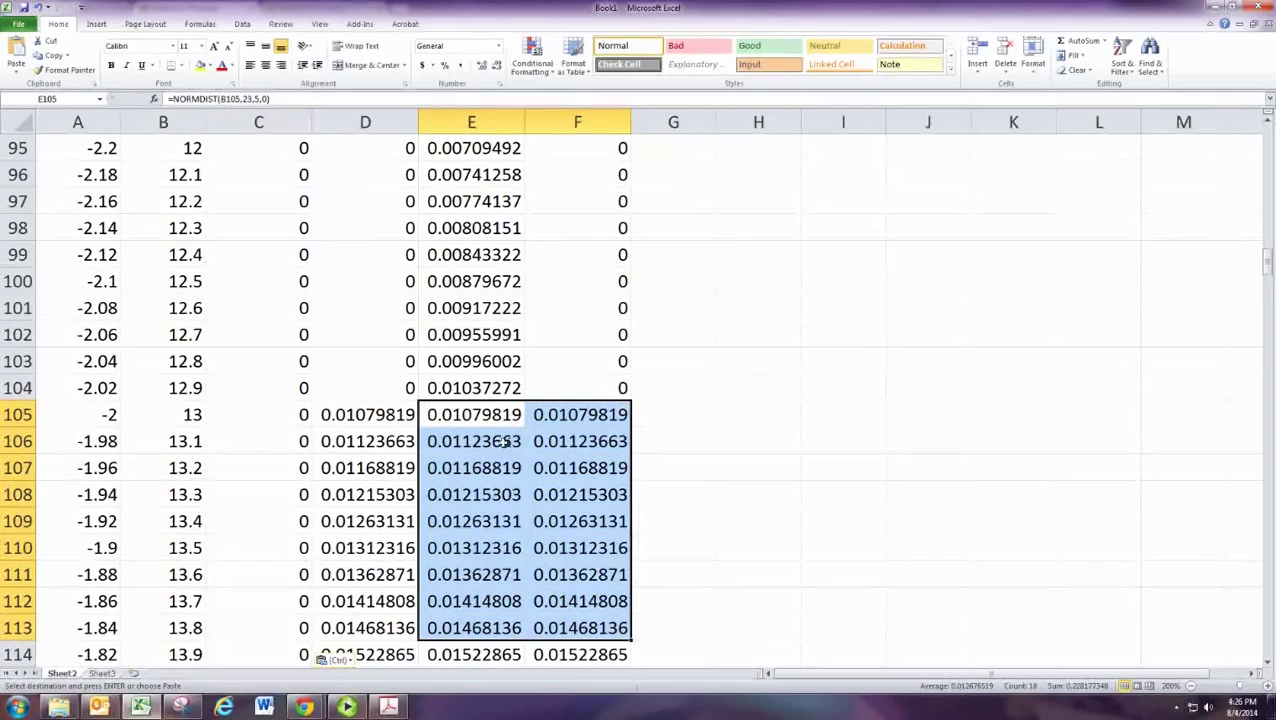
pyautogui.click(565, 422)
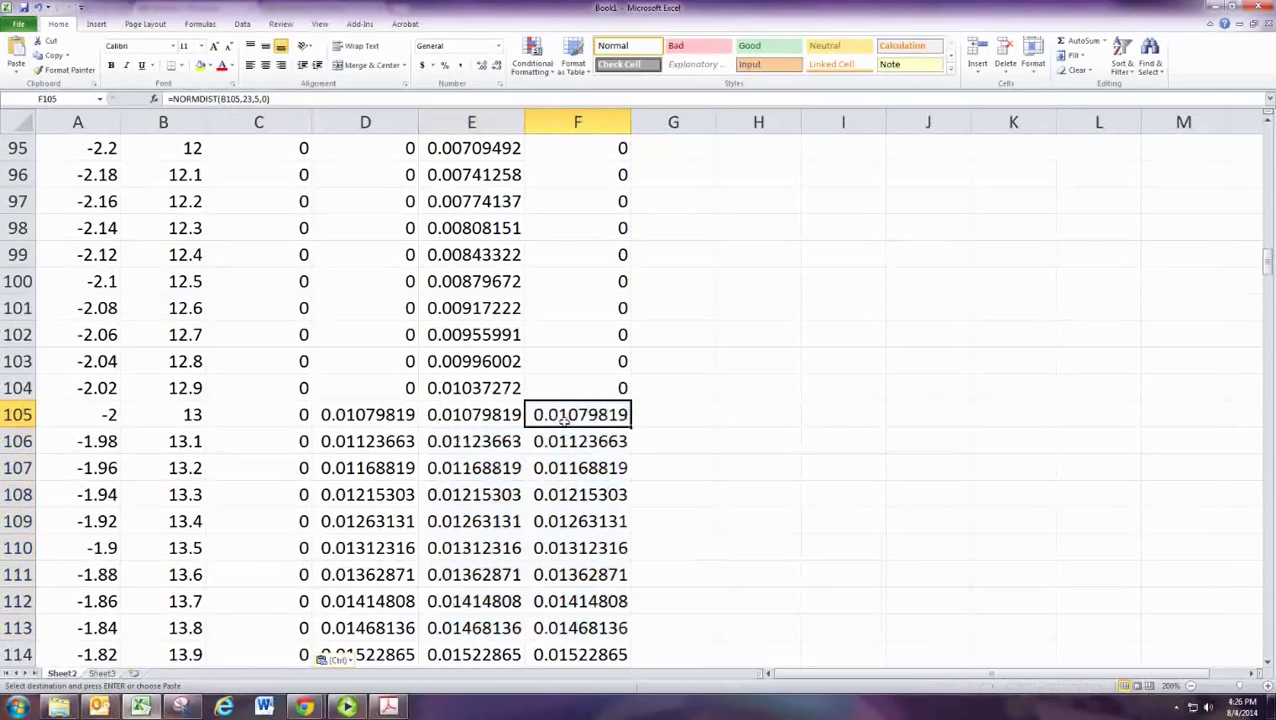
pyautogui.hotkey('ctrl', 'v')
pyautogui.moveTo(508, 442); pyautogui.dragTo(557, 452)
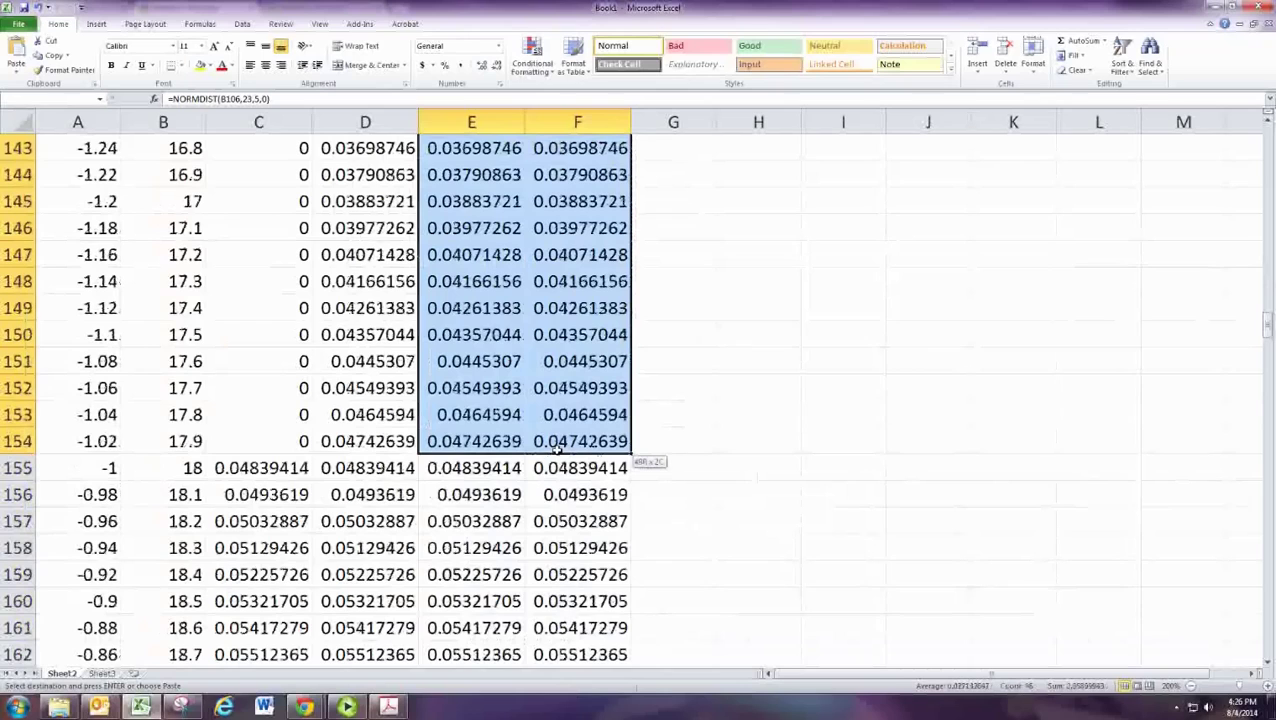
pyautogui.moveTo(557, 452); pyautogui.dragTo(557, 452)
pyautogui.hotkey('ctrl', 'v')
pyautogui.click(498, 450)
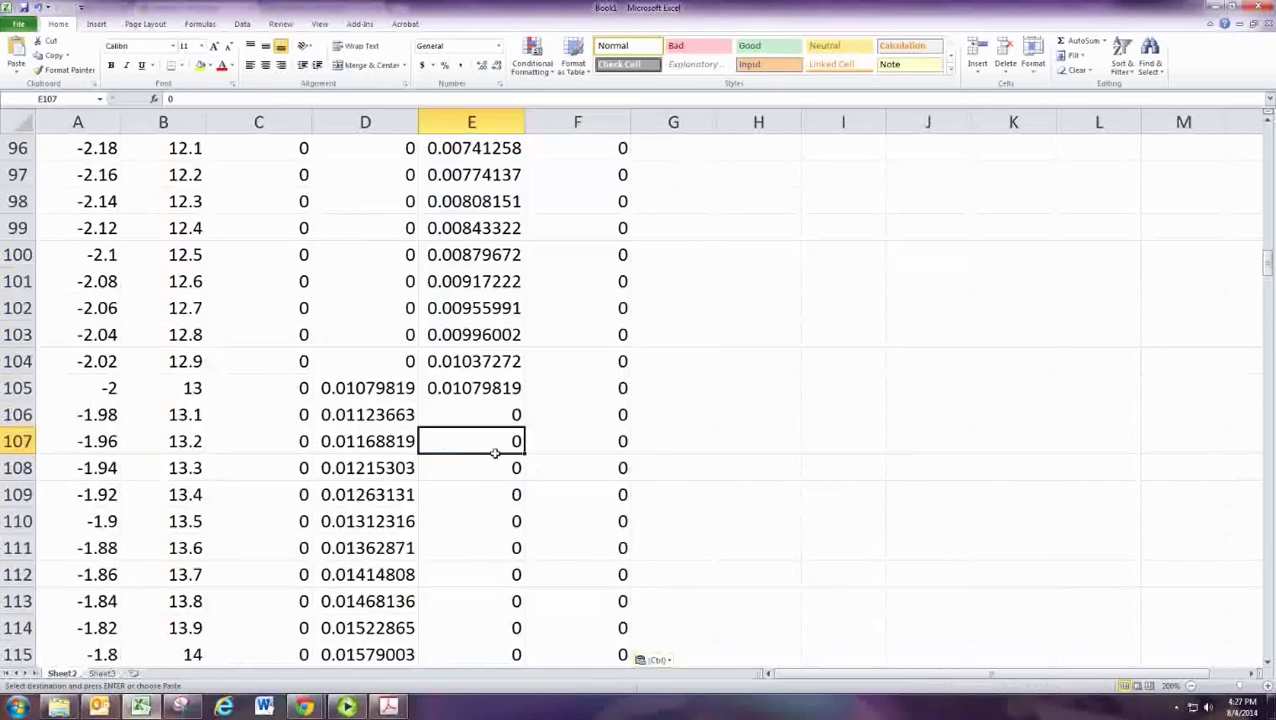
# Zero the z = −1 boundary row and fill D156:F254 with zeros, undoing a stray paste
pyautogui.scroll(-11, 498, 455)
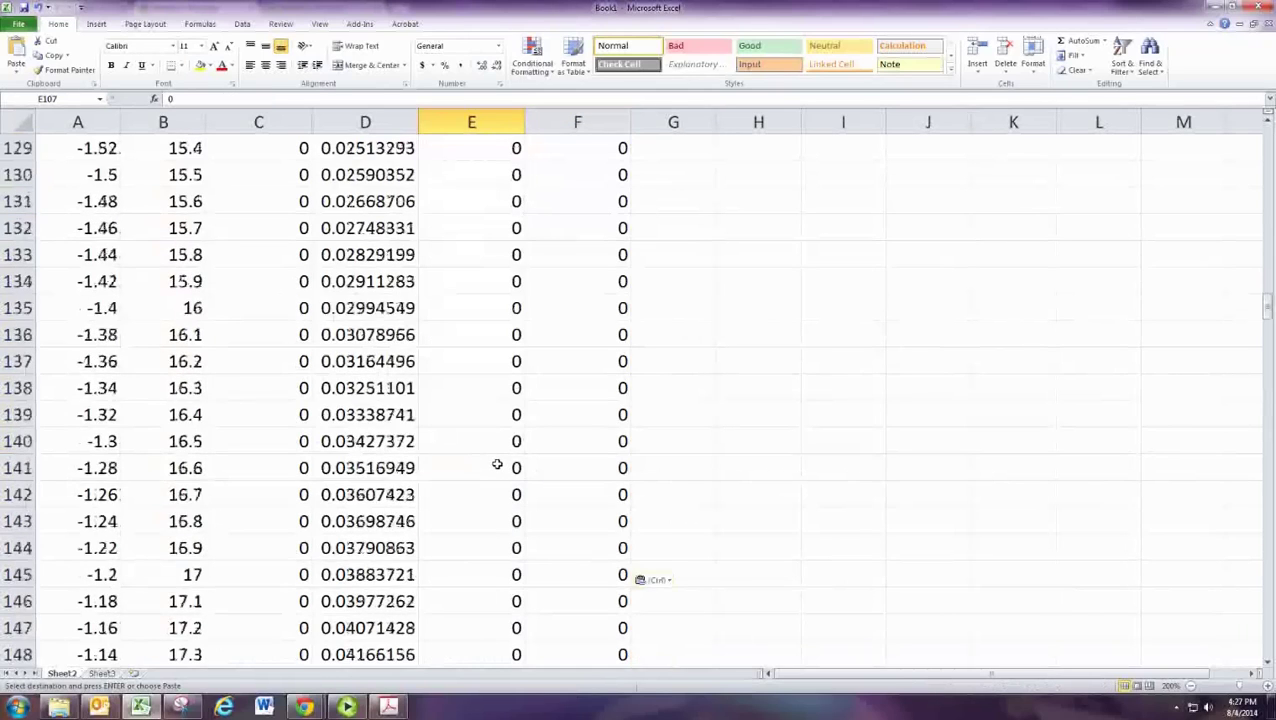
pyautogui.scroll(-6, 497, 464)
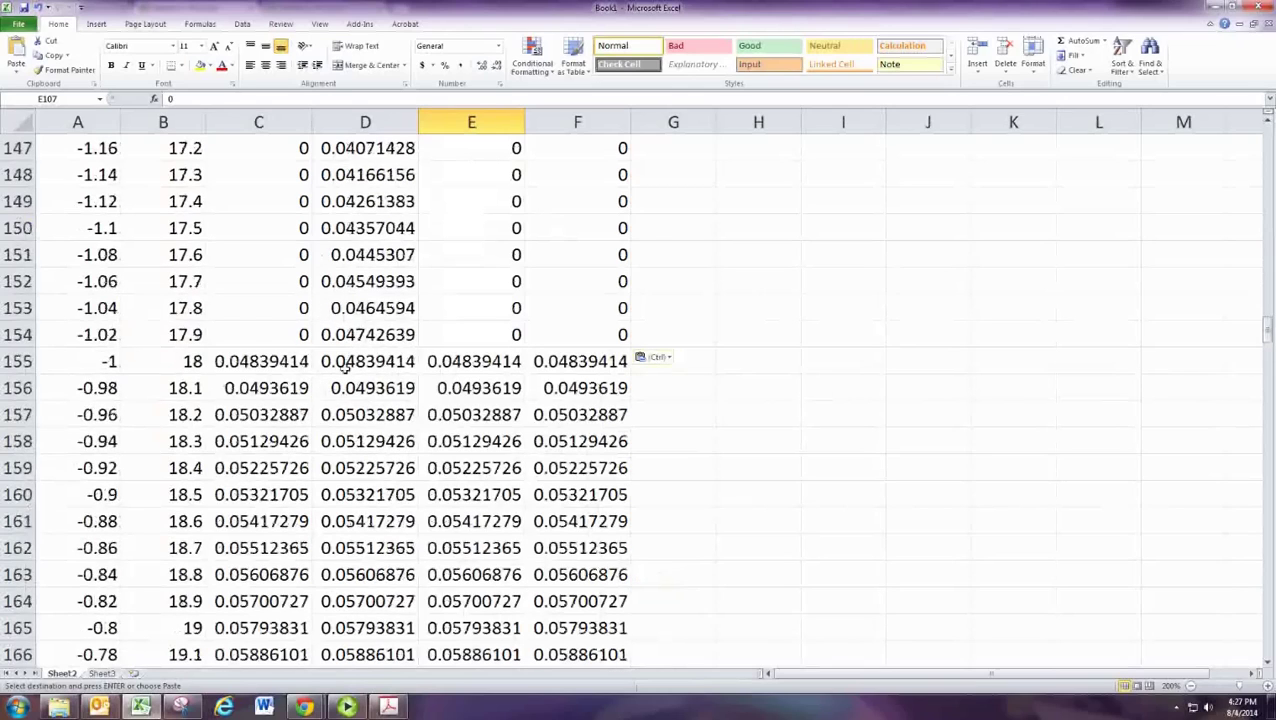
pyautogui.click(586, 364)
pyautogui.hotkey('ctrl', 'v')
pyautogui.press('ctrl')
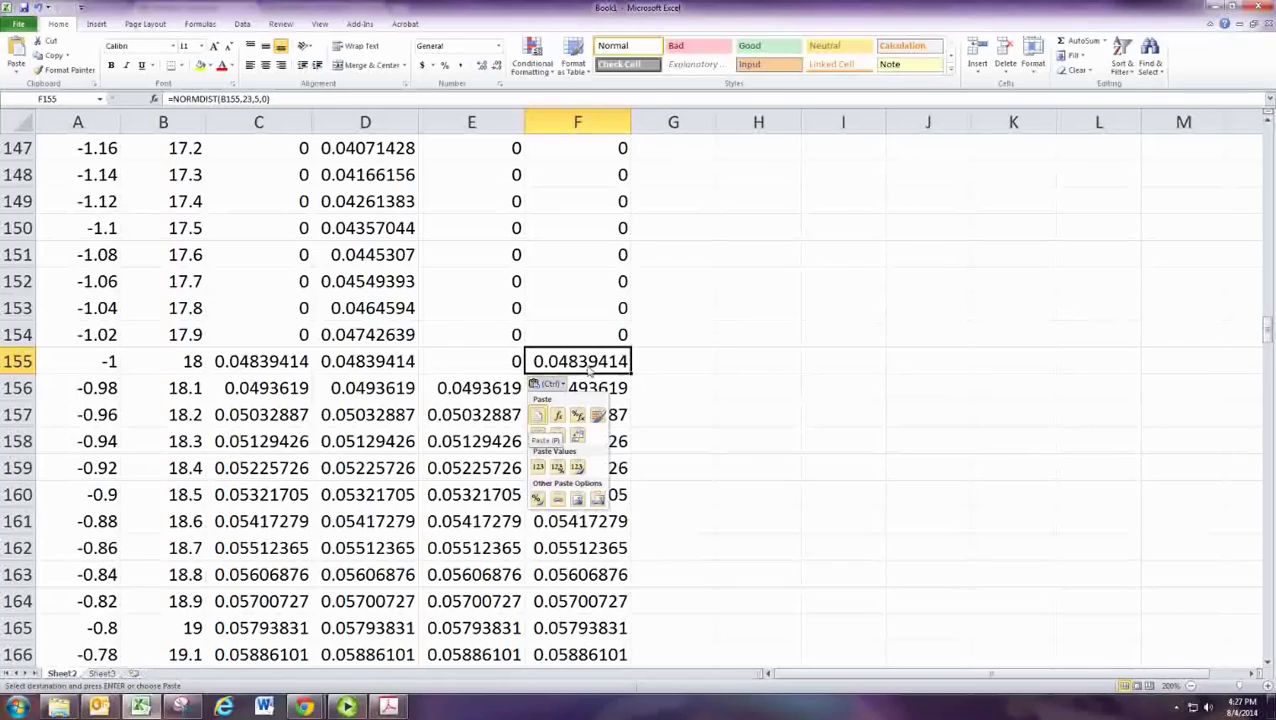
pyautogui.hotkey('ctrl', 'z')
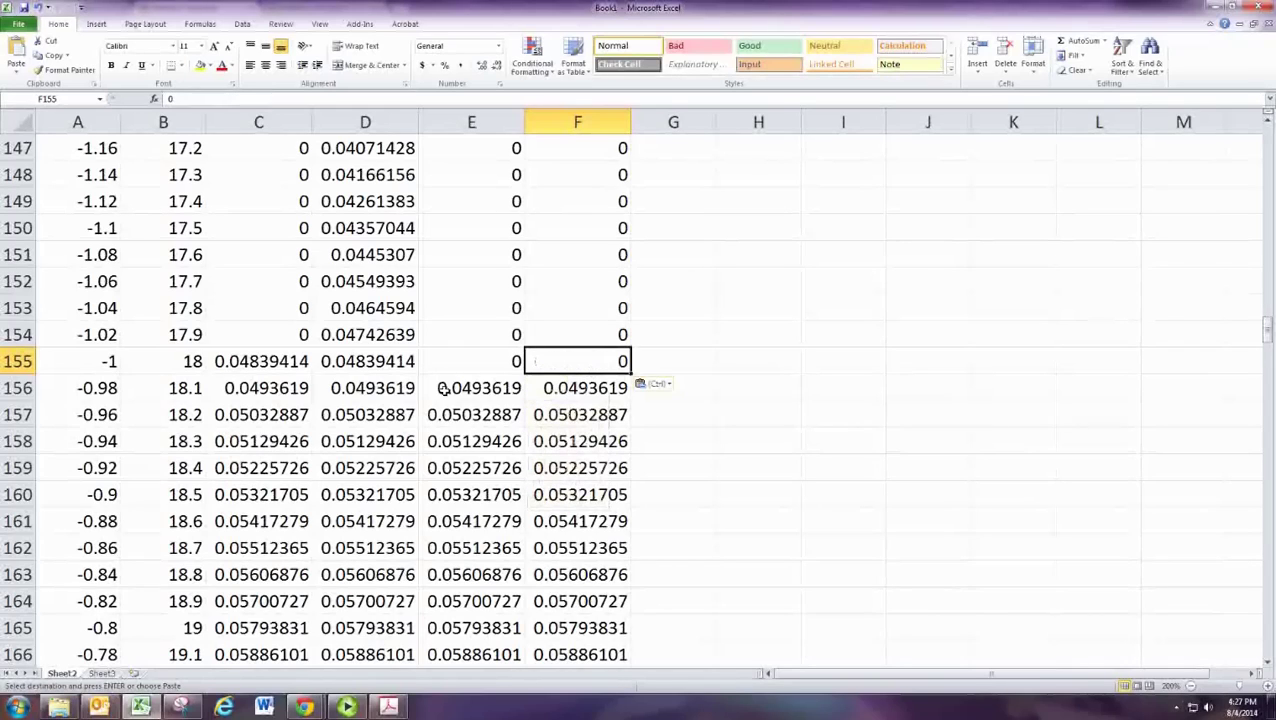
pyautogui.moveTo(398, 390); pyautogui.dragTo(563, 55)
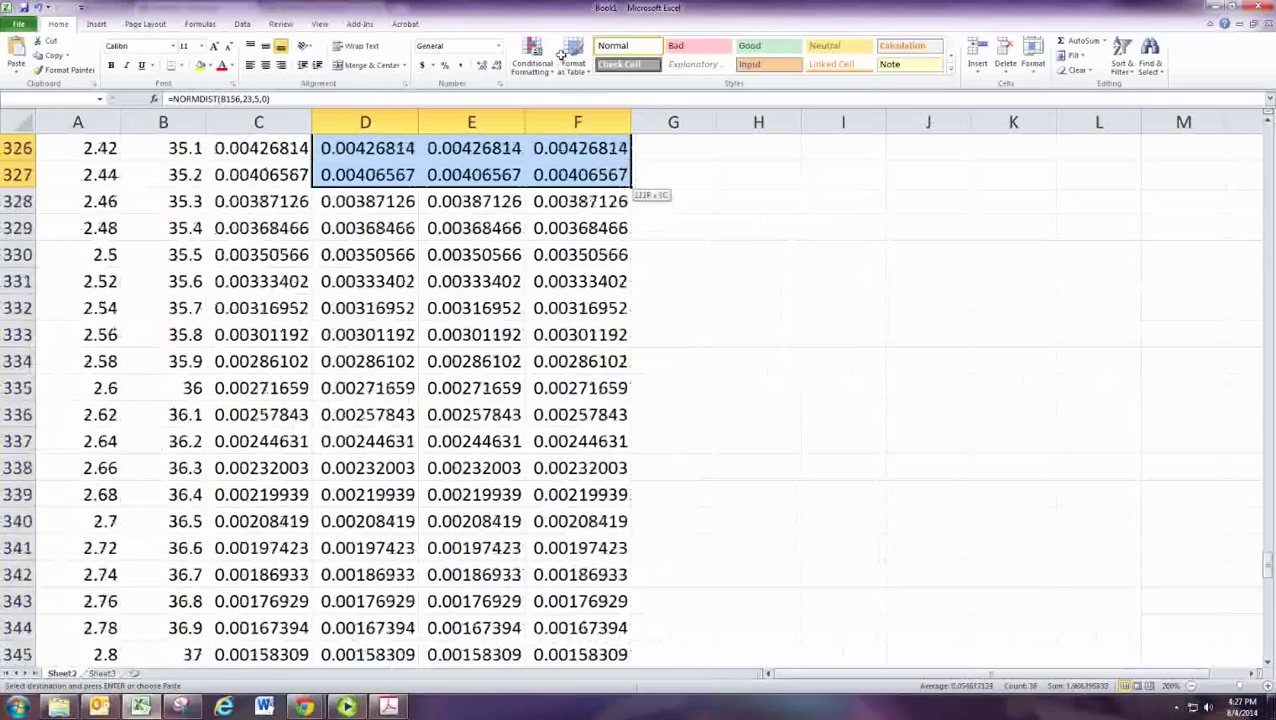
pyautogui.moveTo(563, 55); pyautogui.dragTo(547, 392)
pyautogui.hotkey('ctrl', 'v')
pyautogui.scroll(-16, 311, 385)
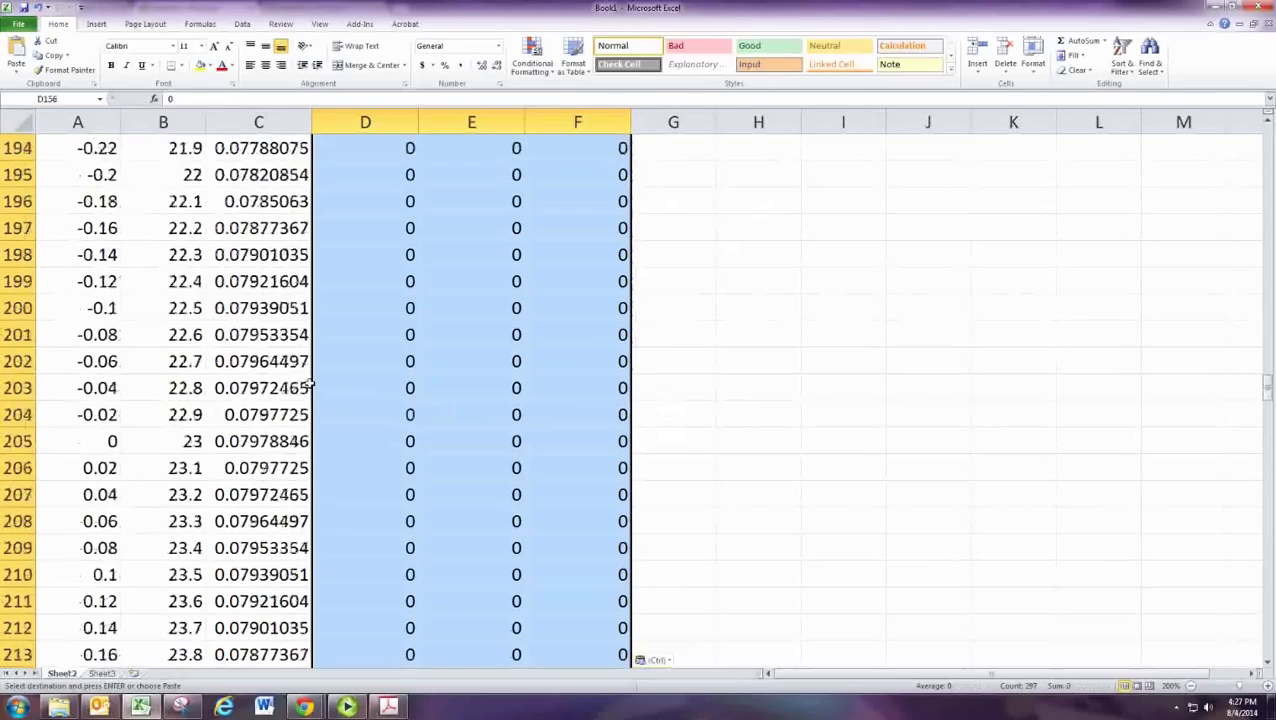
# Fill E255:F304 with zeros
pyautogui.scroll(-19, 311, 385)
pyautogui.moveTo(259, 281); pyautogui.dragTo(249, 692)
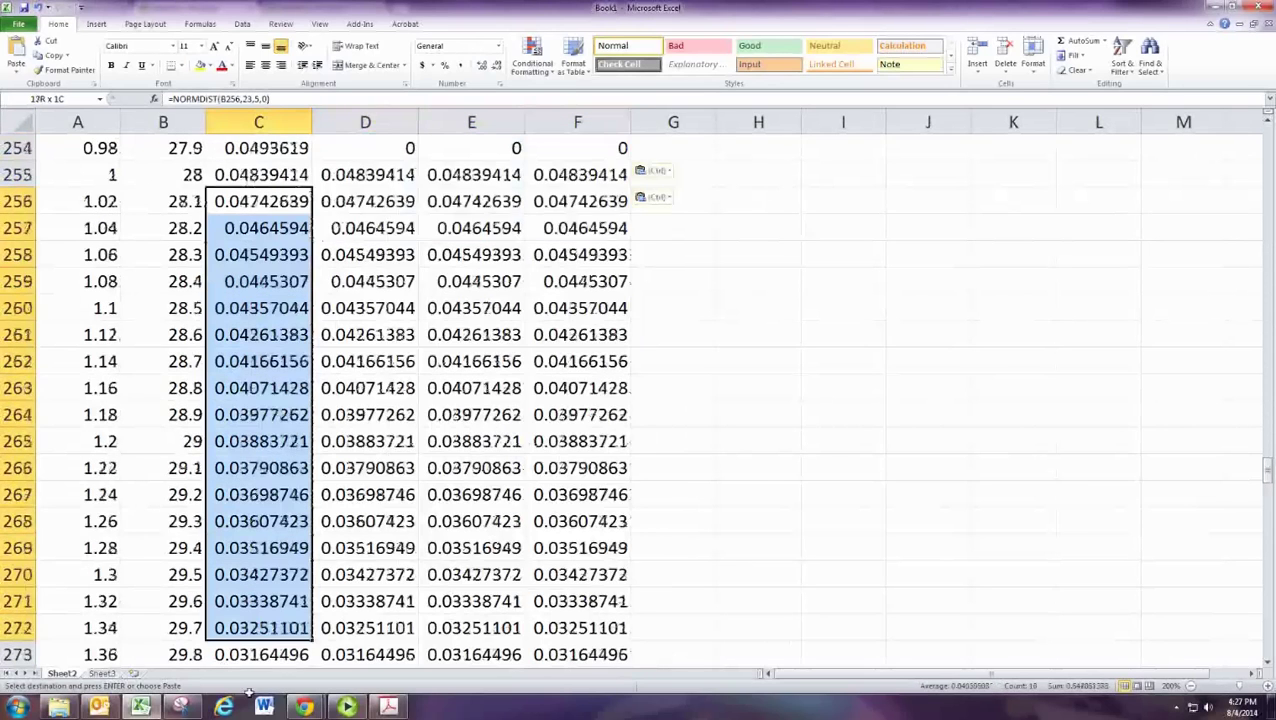
pyautogui.moveTo(250, 693); pyautogui.dragTo(320, 648)
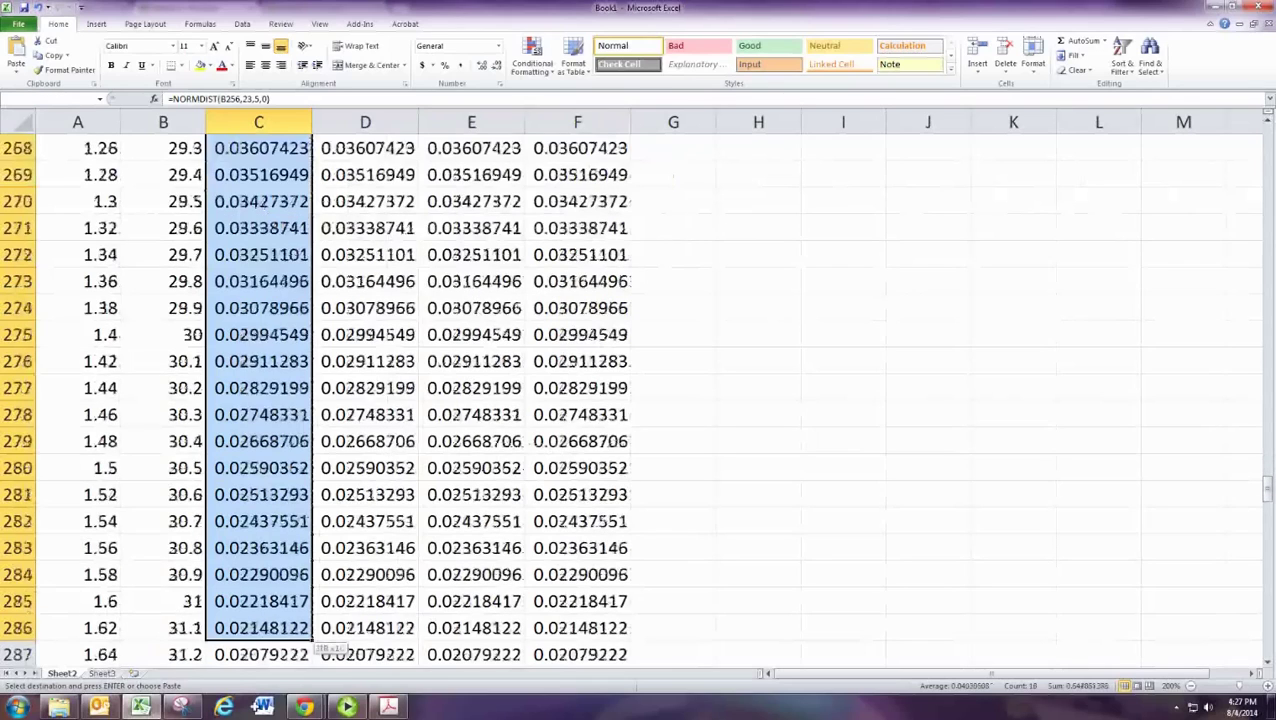
pyautogui.scroll(7, 266, 565)
pyautogui.moveTo(467, 388); pyautogui.dragTo(573, 700)
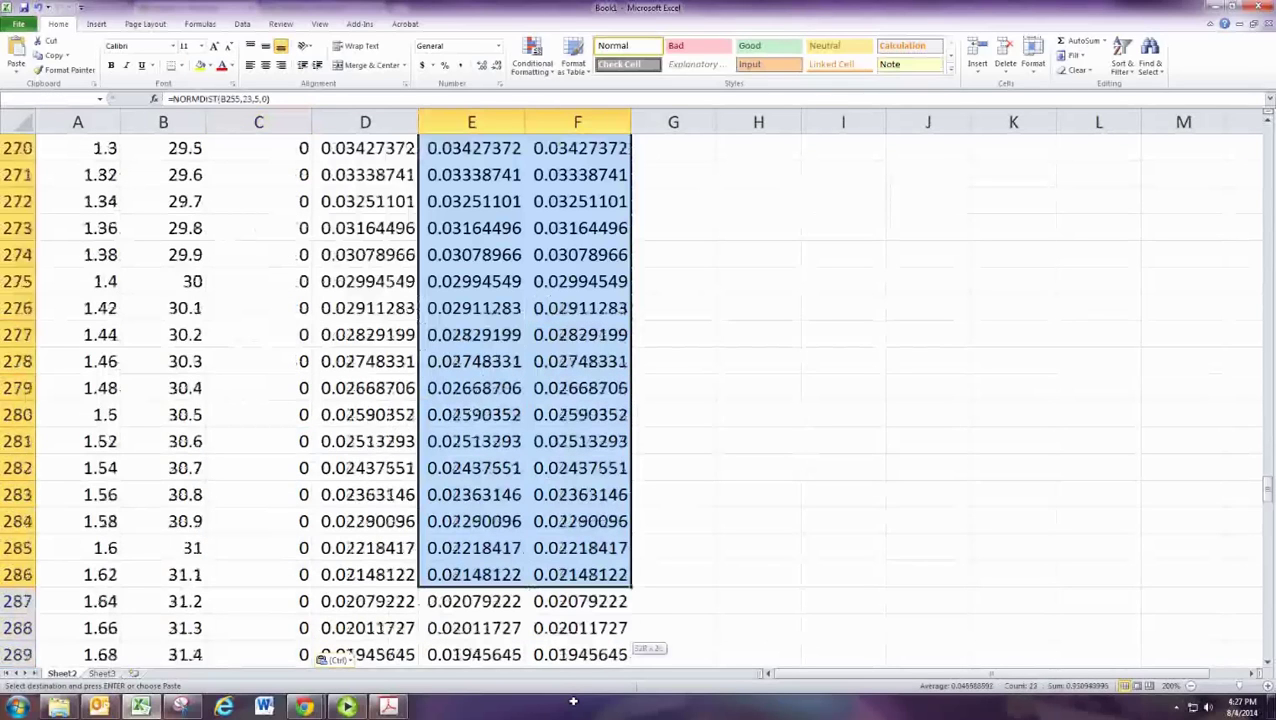
pyautogui.scroll(-4, 465, 468)
pyautogui.keyDown('shift'); pyautogui.click(465, 468); pyautogui.keyUp('shift')
pyautogui.hotkey('ctrl', 'v')
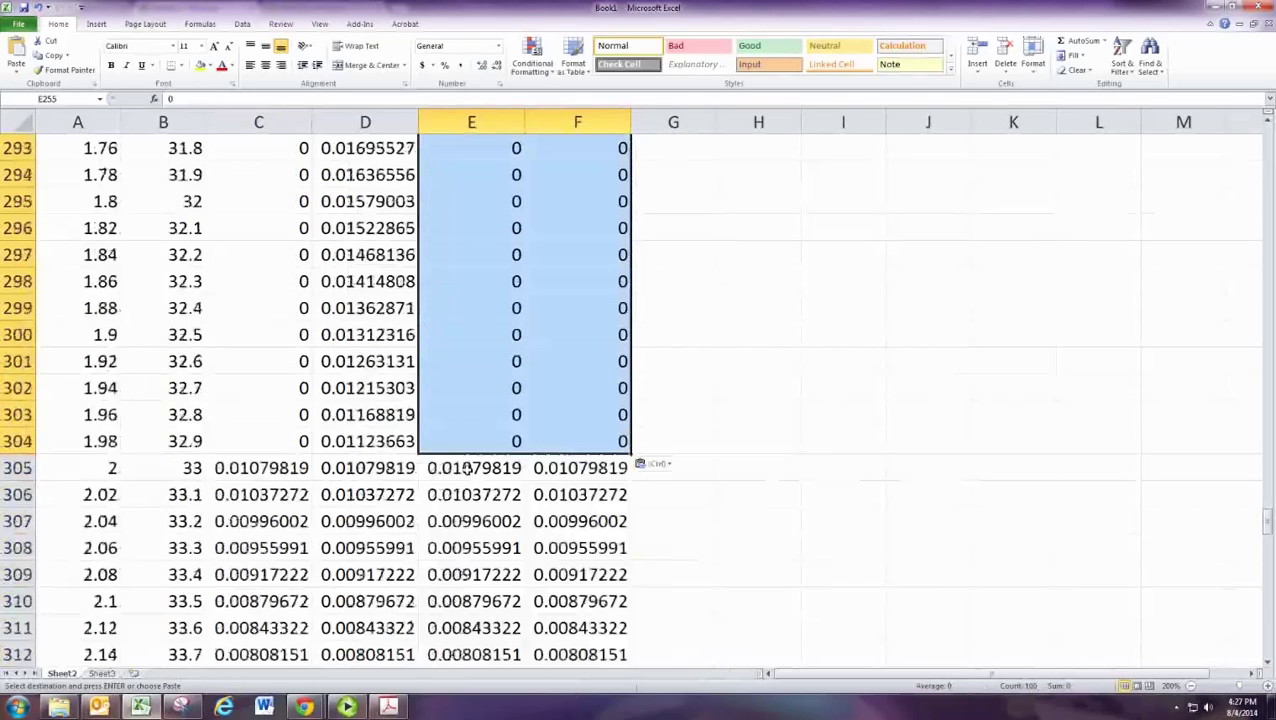
pyautogui.scroll(-2, 465, 468)
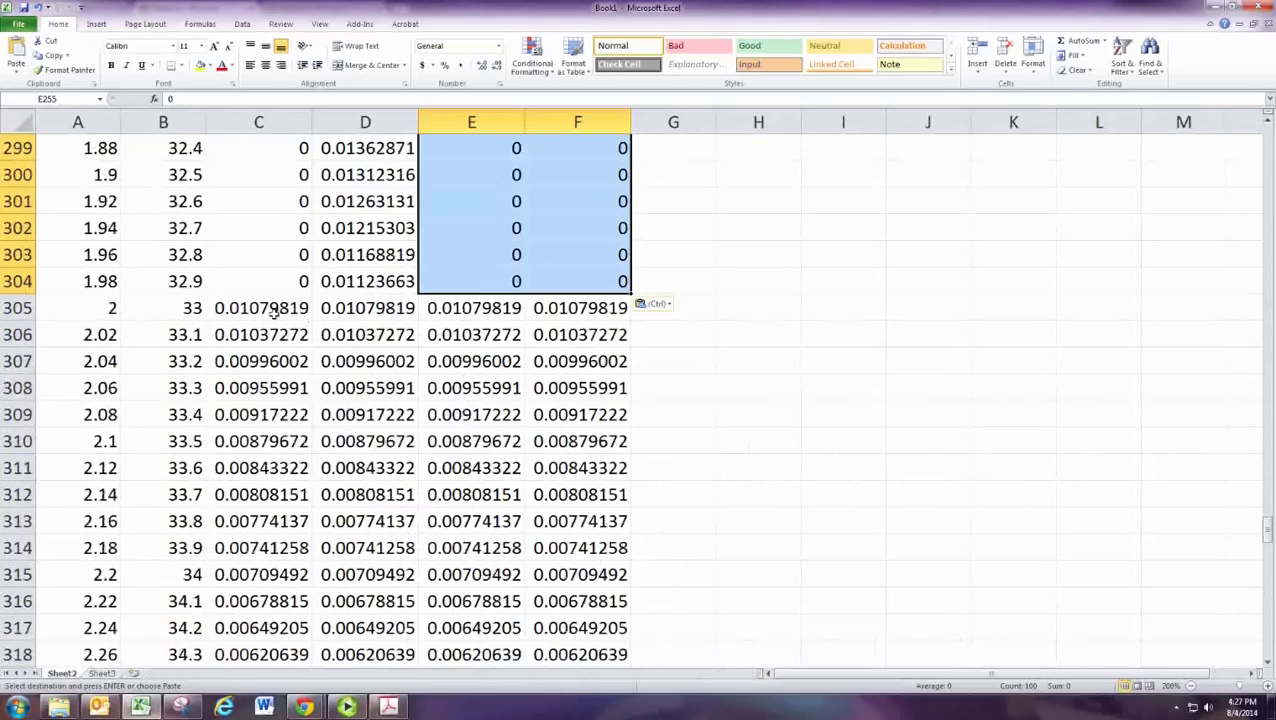
# Zero C305 and fill C306:D355 with zeros
pyautogui.moveTo(272, 313); pyautogui.dragTo(272, 662)
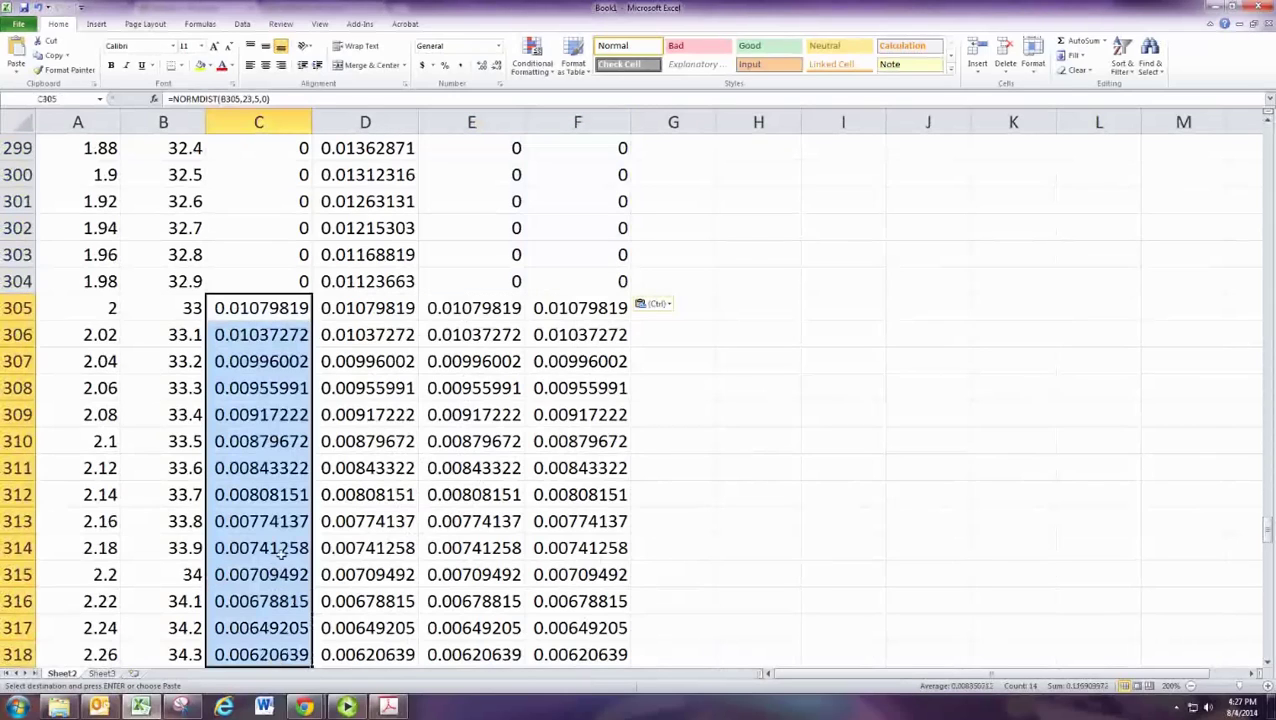
pyautogui.click(260, 312)
pyautogui.write('0')
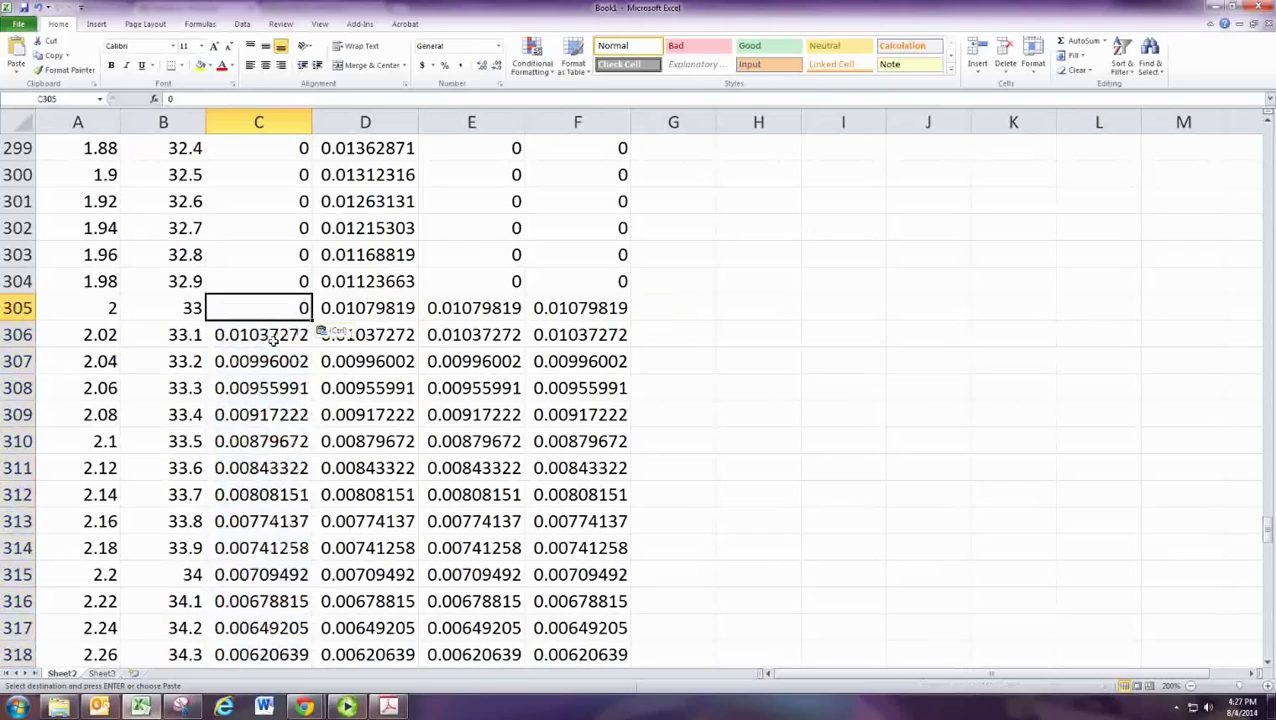
pyautogui.moveTo(272, 340); pyautogui.dragTo(352, 627)
pyautogui.hotkey('ctrl', 'v')
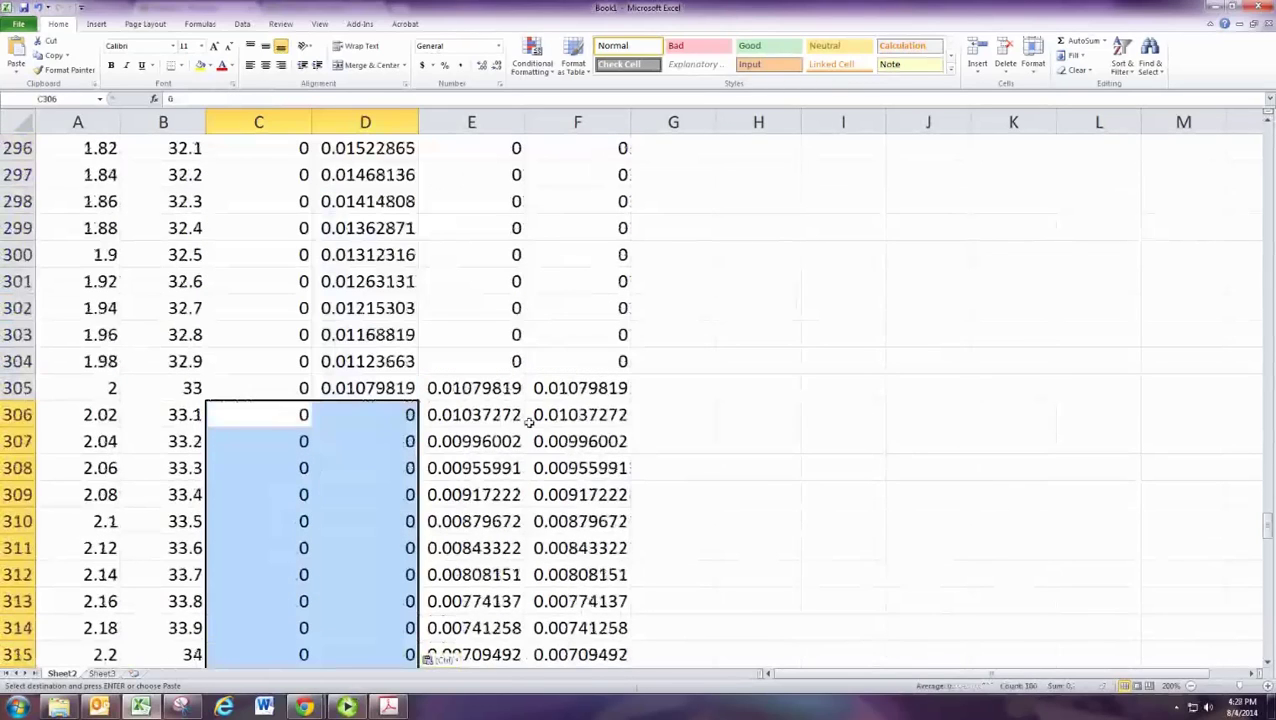
# Zero column F rows 305–354 and C356:E365, then scroll back to the top
pyautogui.moveTo(578, 390); pyautogui.dragTo(546, 104)
pyautogui.click(555, 452)
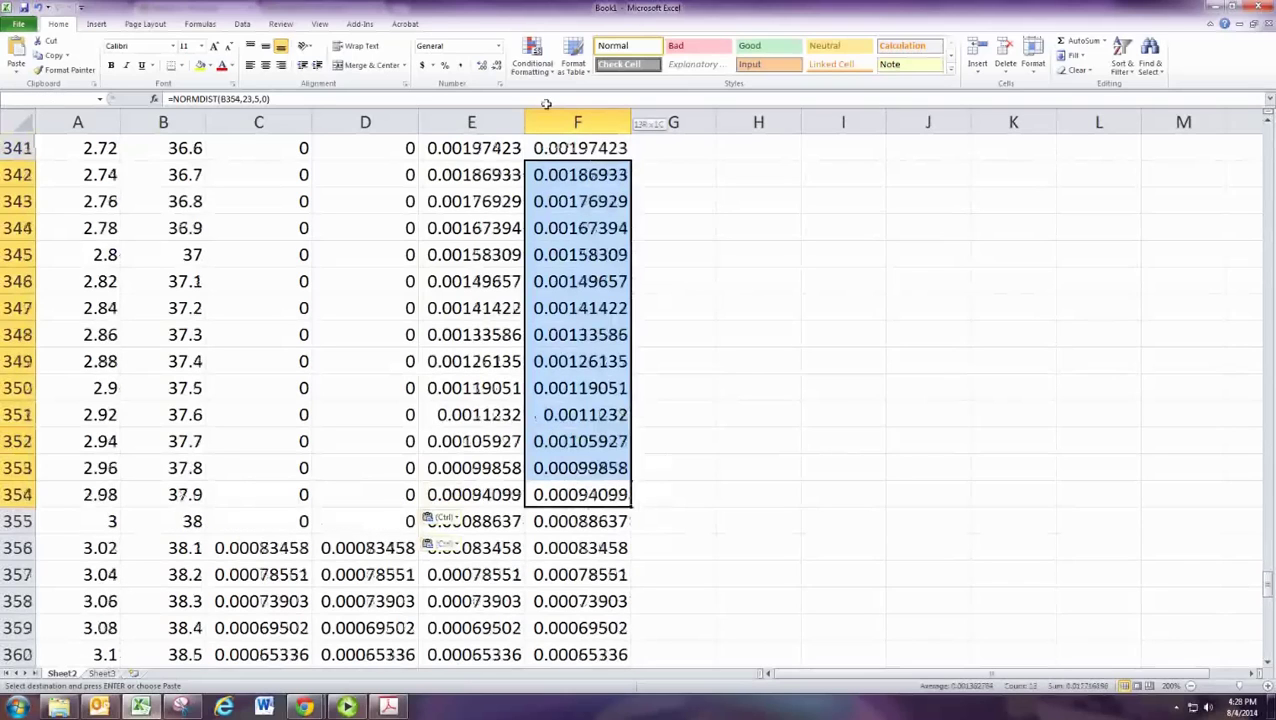
pyautogui.hotkey('ctrl', 'v')
pyautogui.scroll(-3, 312, 392)
pyautogui.scroll(1, 312, 392)
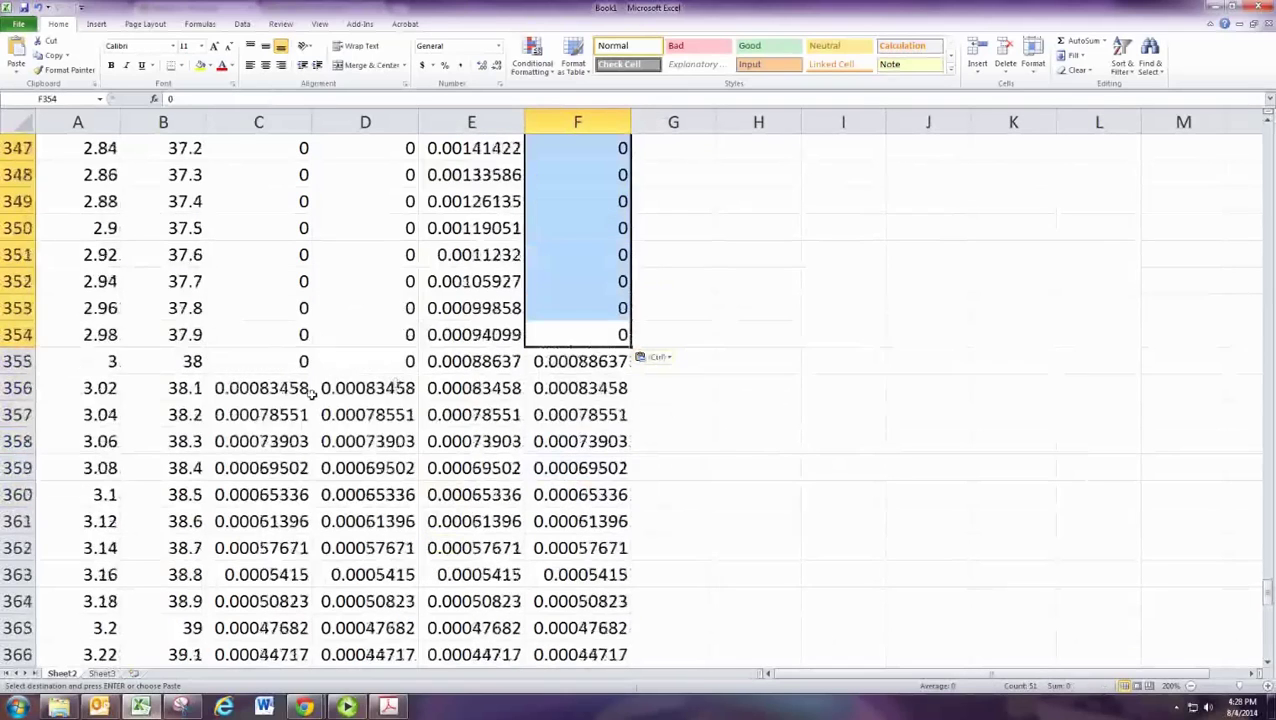
pyautogui.moveTo(312, 390); pyautogui.dragTo(434, 610)
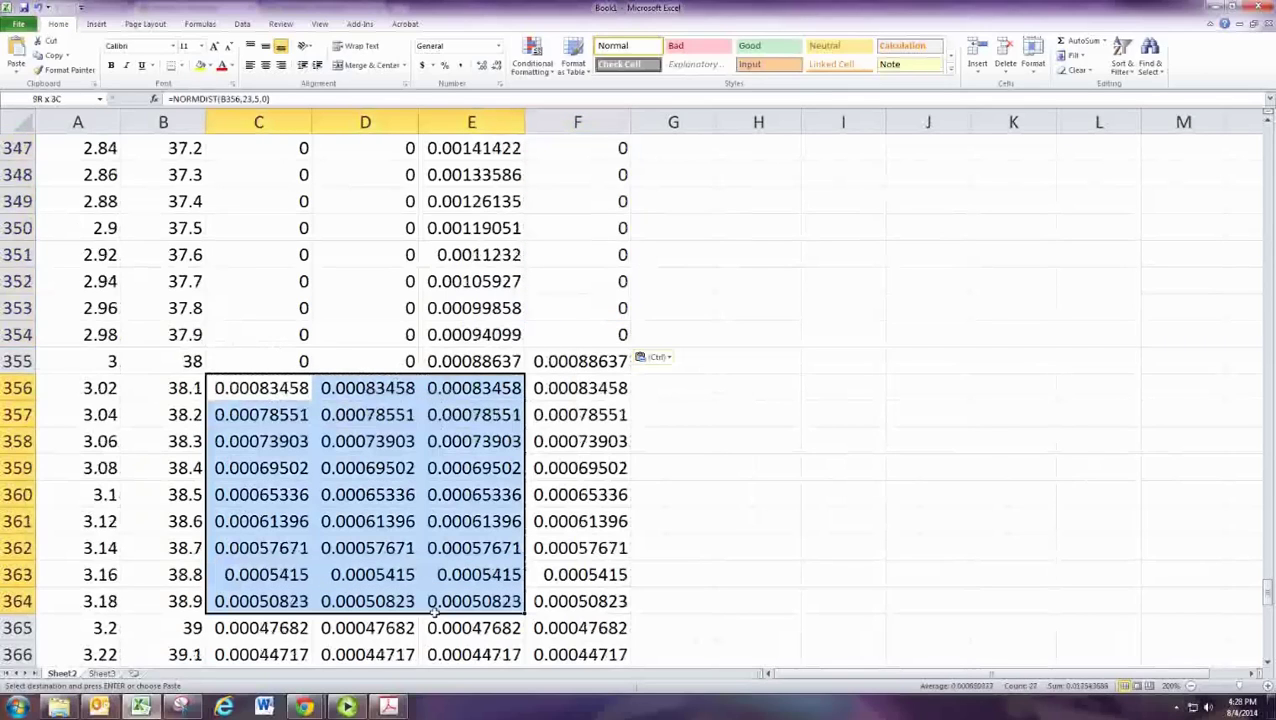
pyautogui.moveTo(434, 612); pyautogui.dragTo(447, 631)
pyautogui.hotkey('ctrl', 'v')
pyautogui.scroll(20, 445, 630)
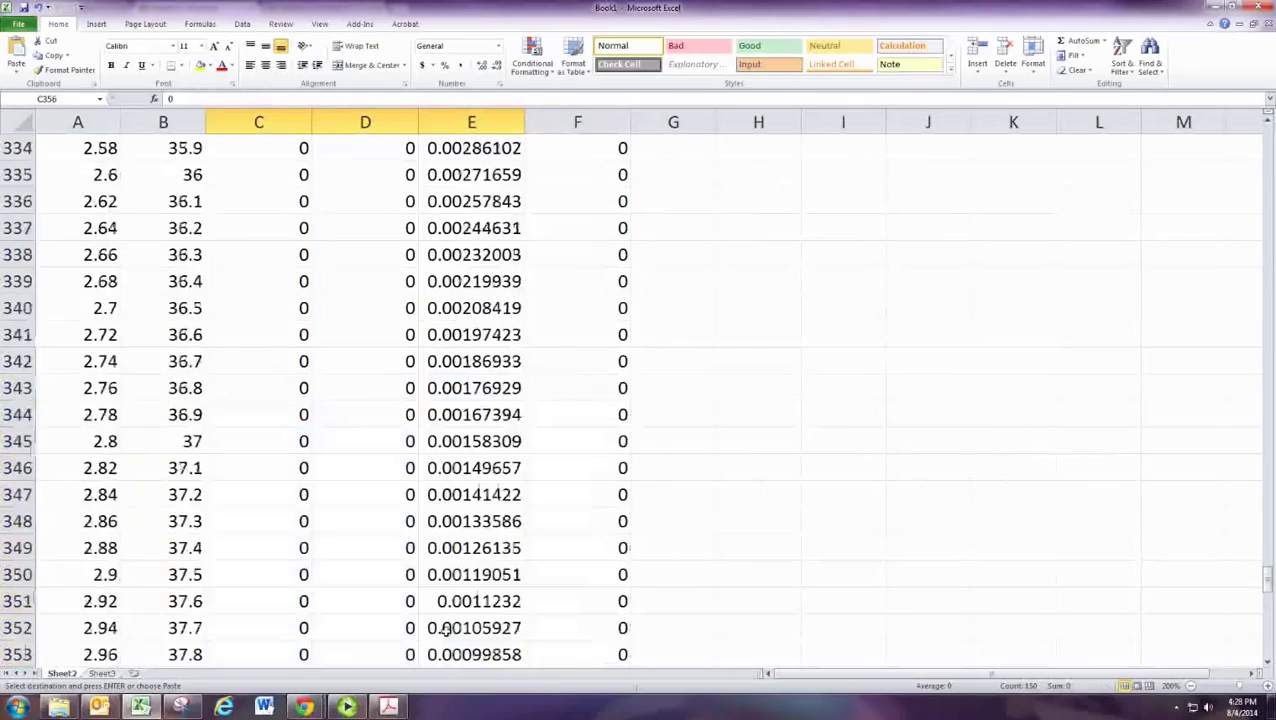
pyautogui.scroll(20, 445, 630)
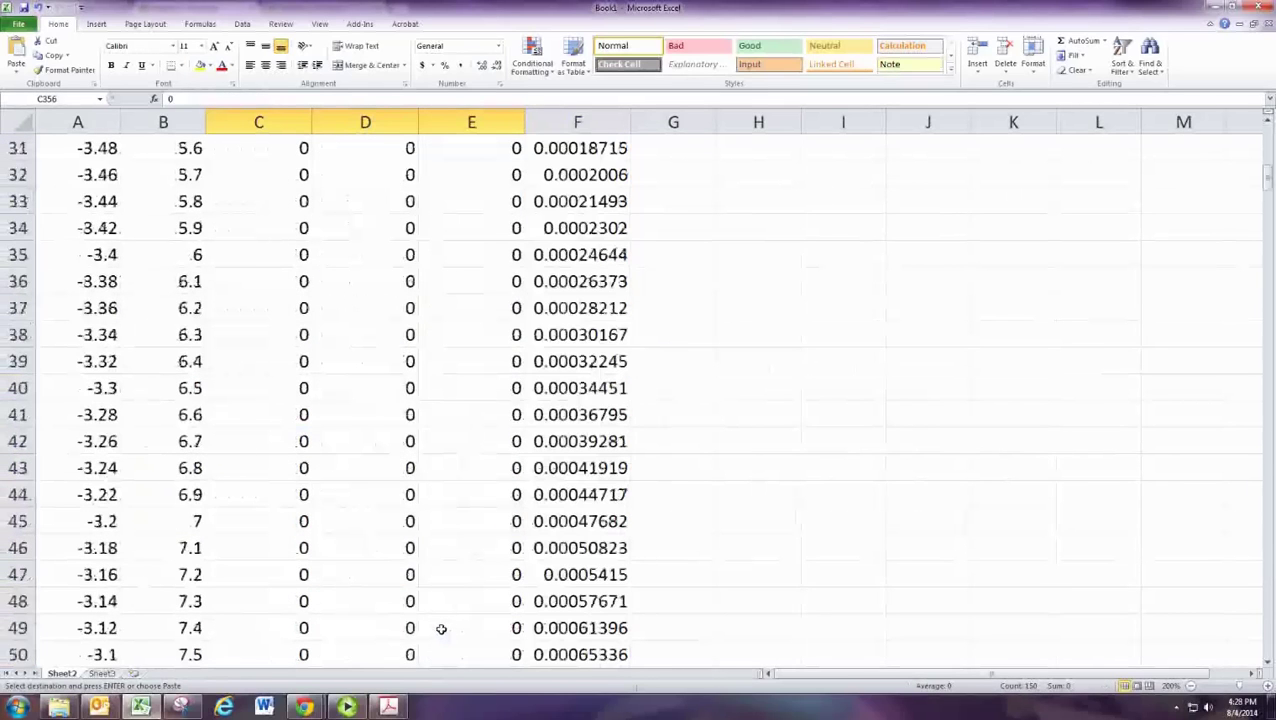
# Insert a 2-D Area chart of the probability data in C5:F405
pyautogui.scroll(10, 441, 628)
pyautogui.moveTo(290, 252); pyautogui.dragTo(556, 628)
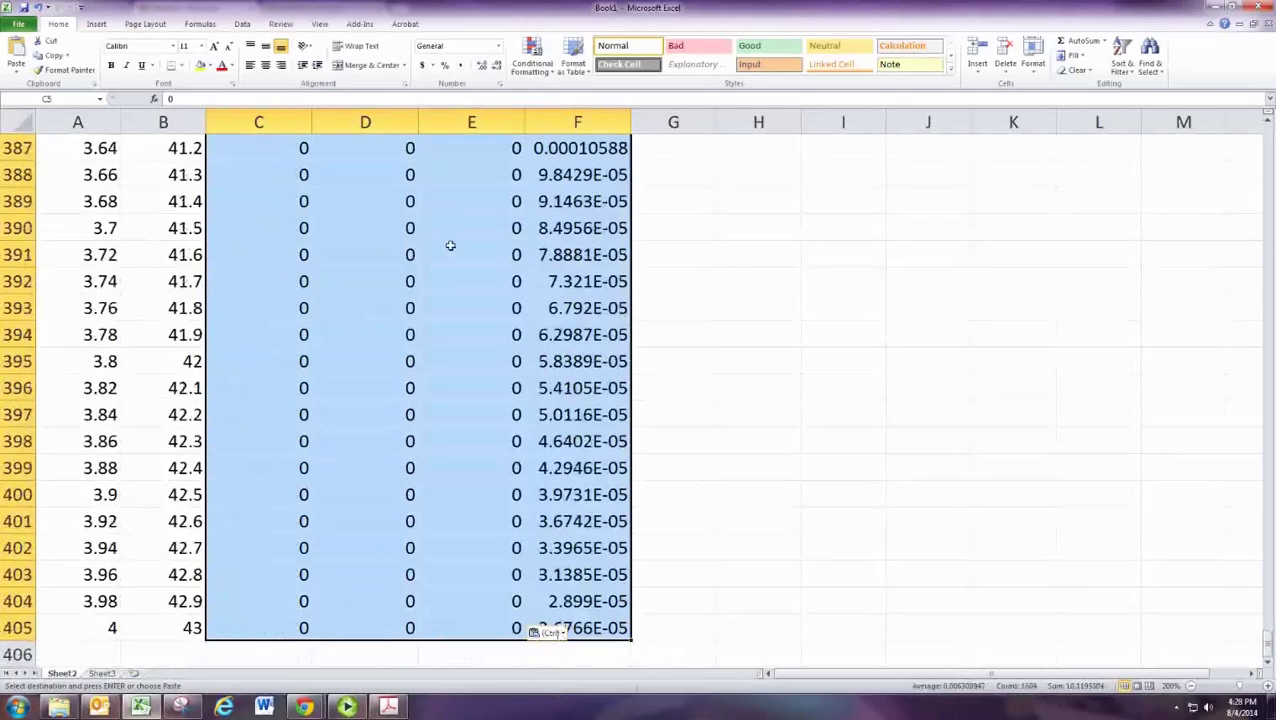
pyautogui.scroll(5, 281, 257)
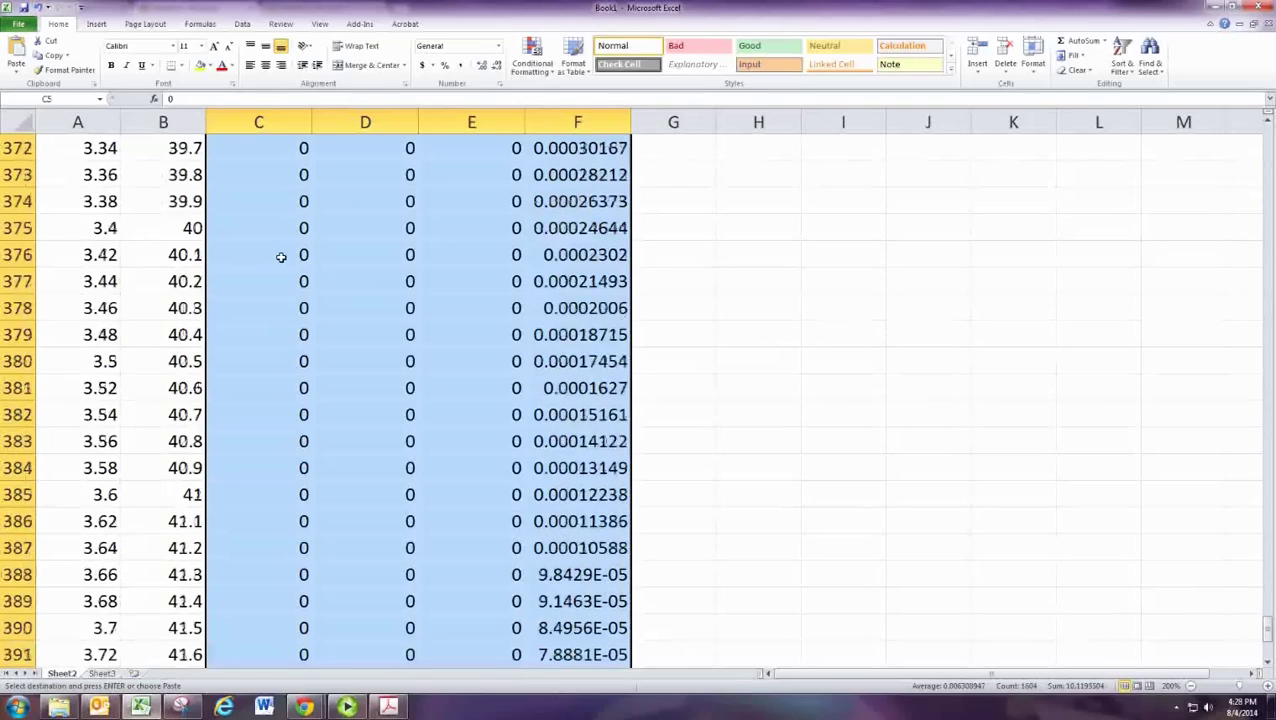
pyautogui.scroll(20, 281, 257)
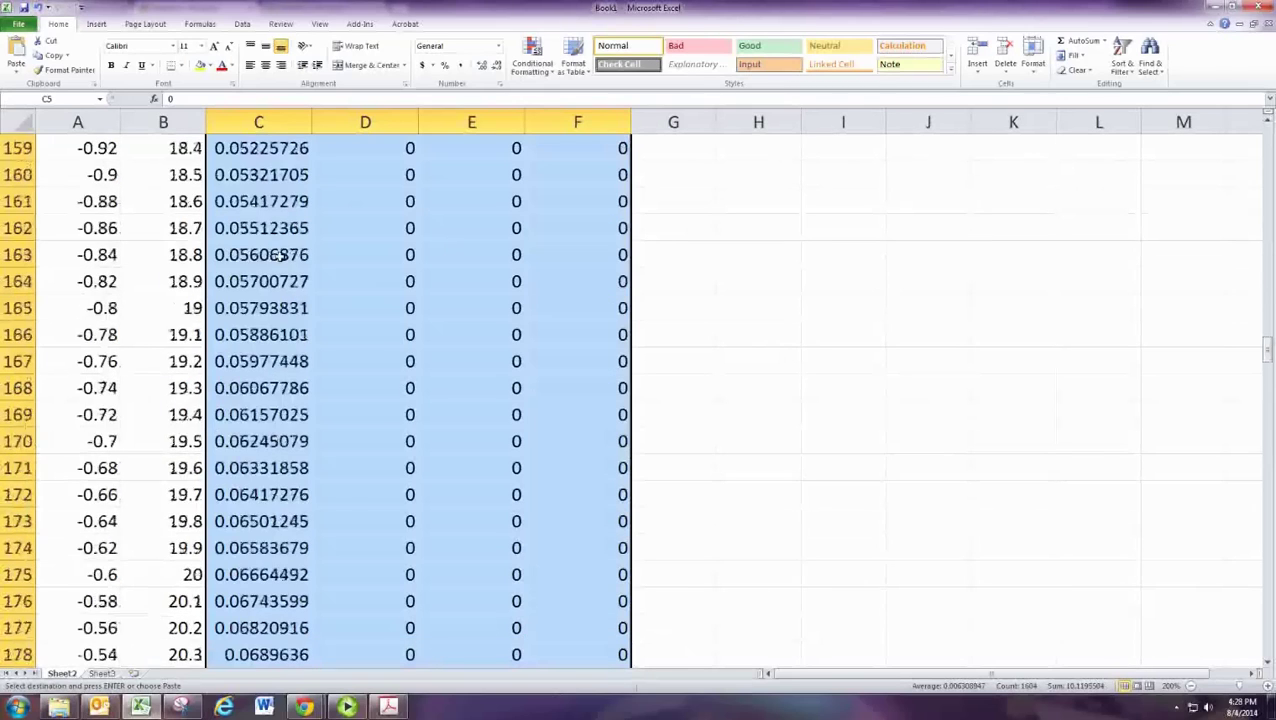
pyautogui.scroll(20, 281, 257)
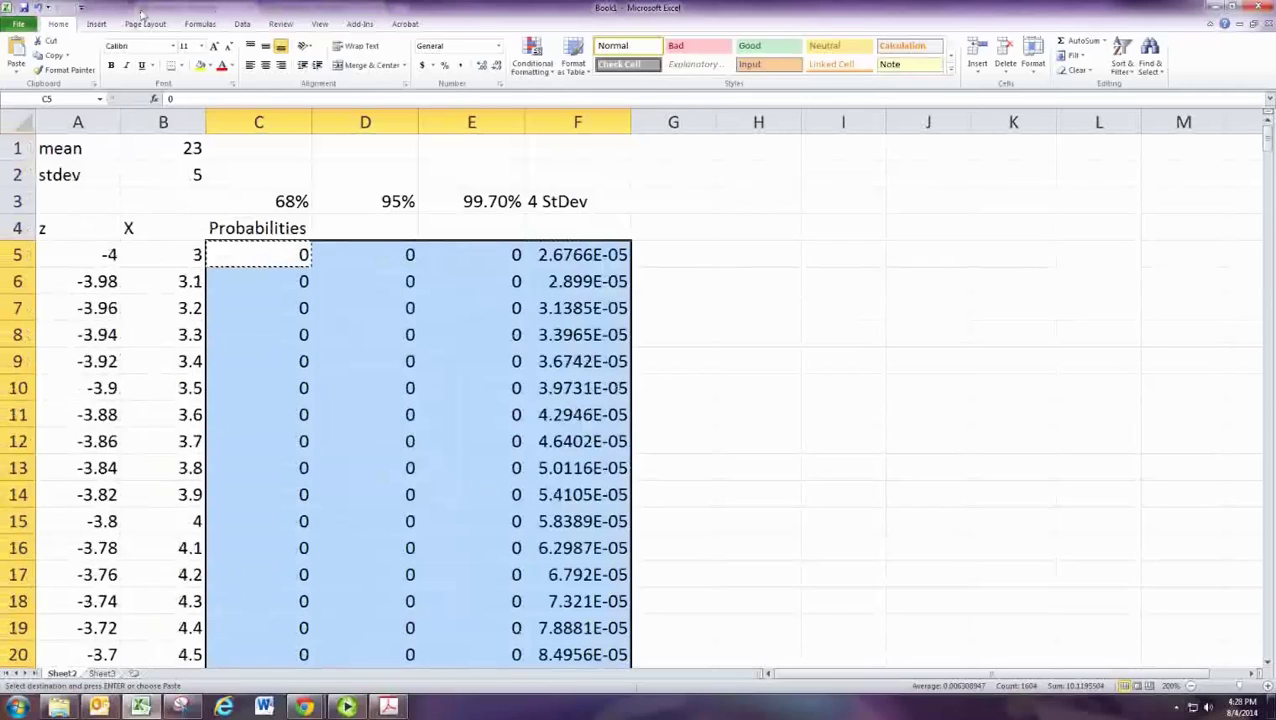
pyautogui.click(96, 23)
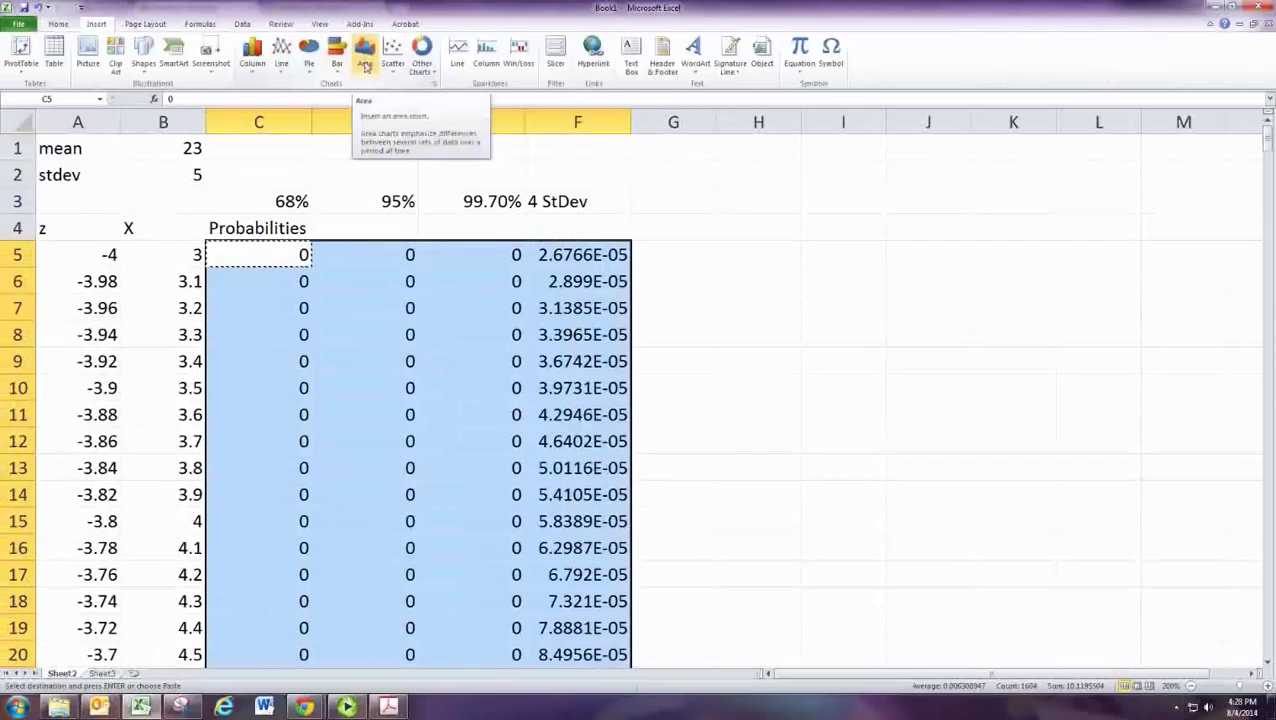
pyautogui.click(365, 60)
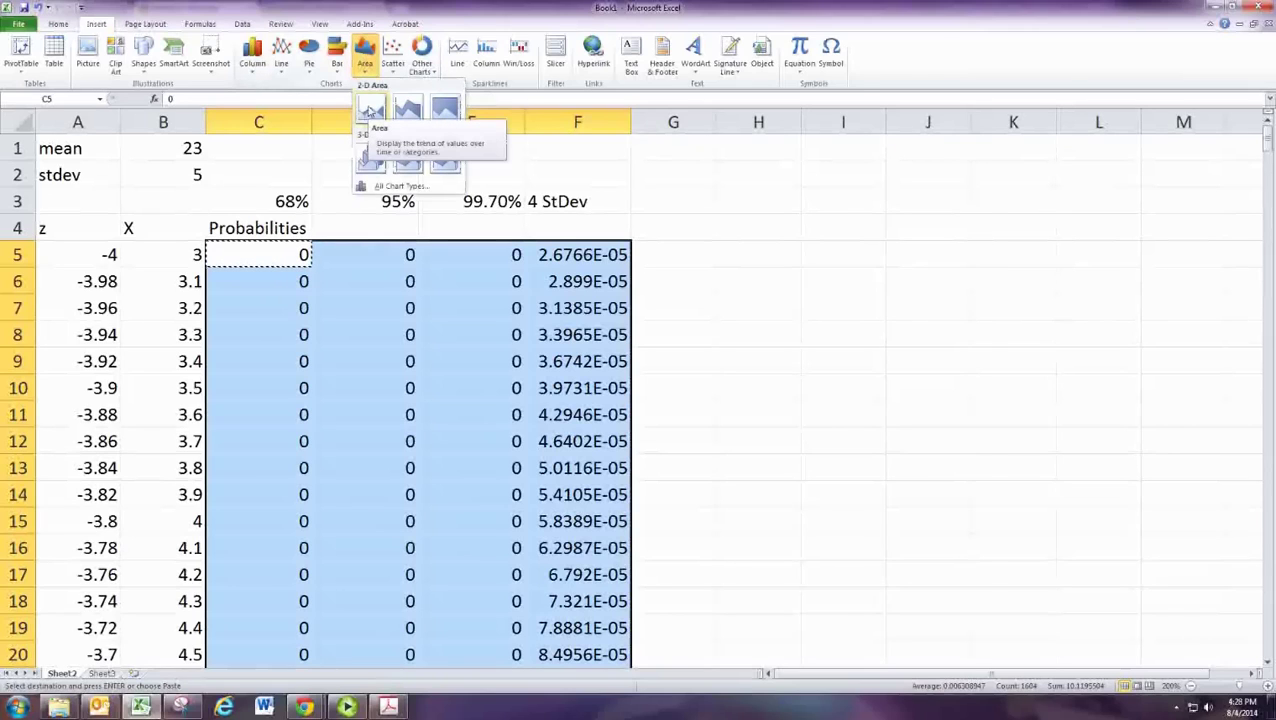
pyautogui.click(370, 110)
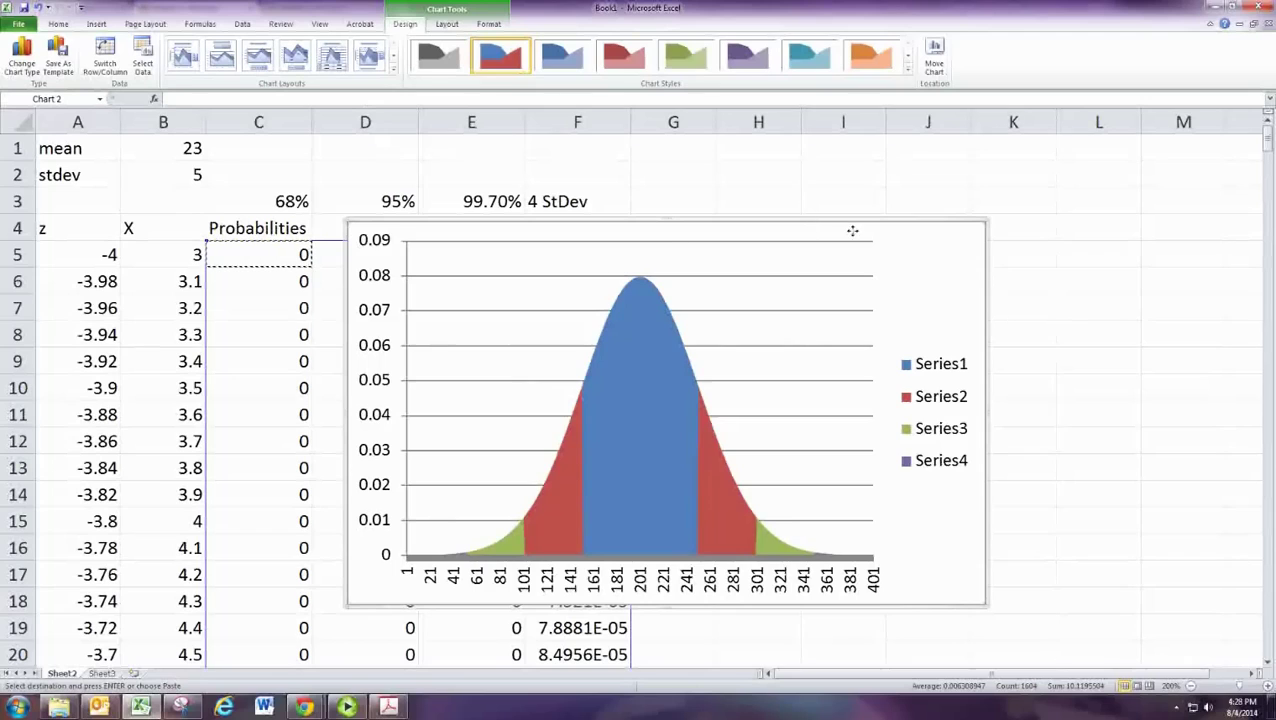
# Move the chart right and use B5:B405 as its horizontal axis labels via Select Data
pyautogui.moveTo(852, 231); pyautogui.dragTo(944, 227)
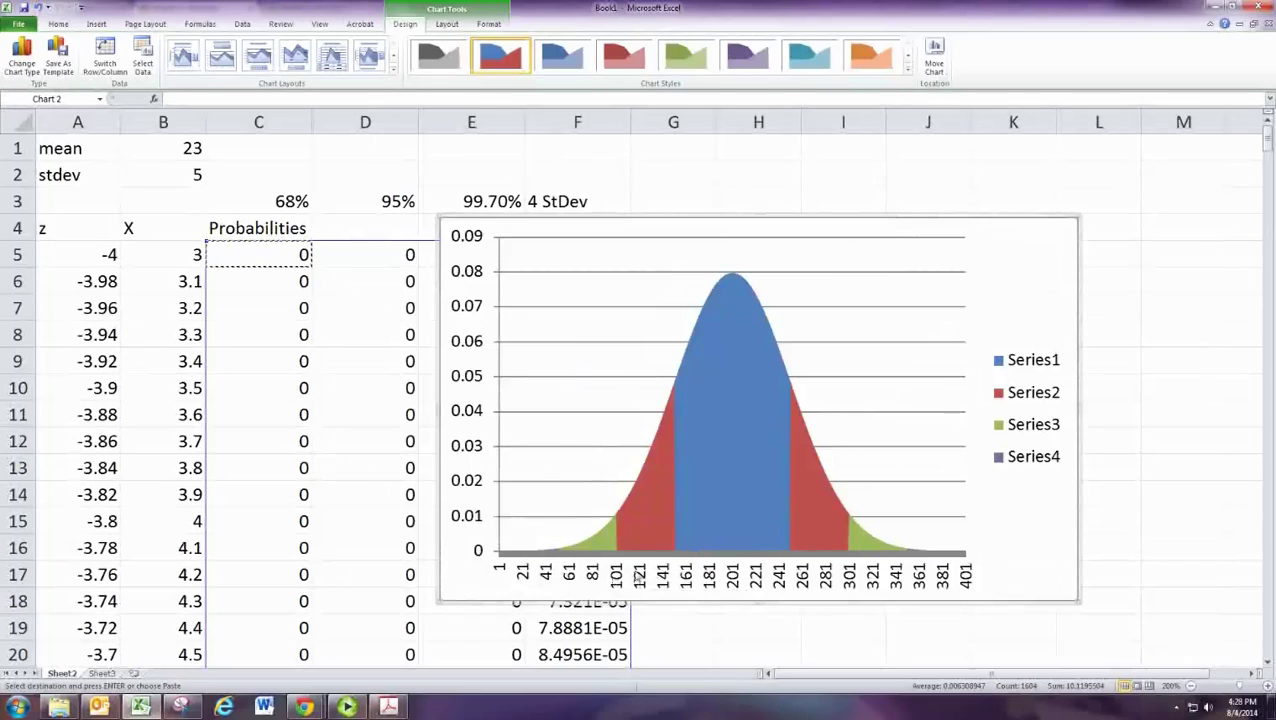
pyautogui.rightClick(704, 453)
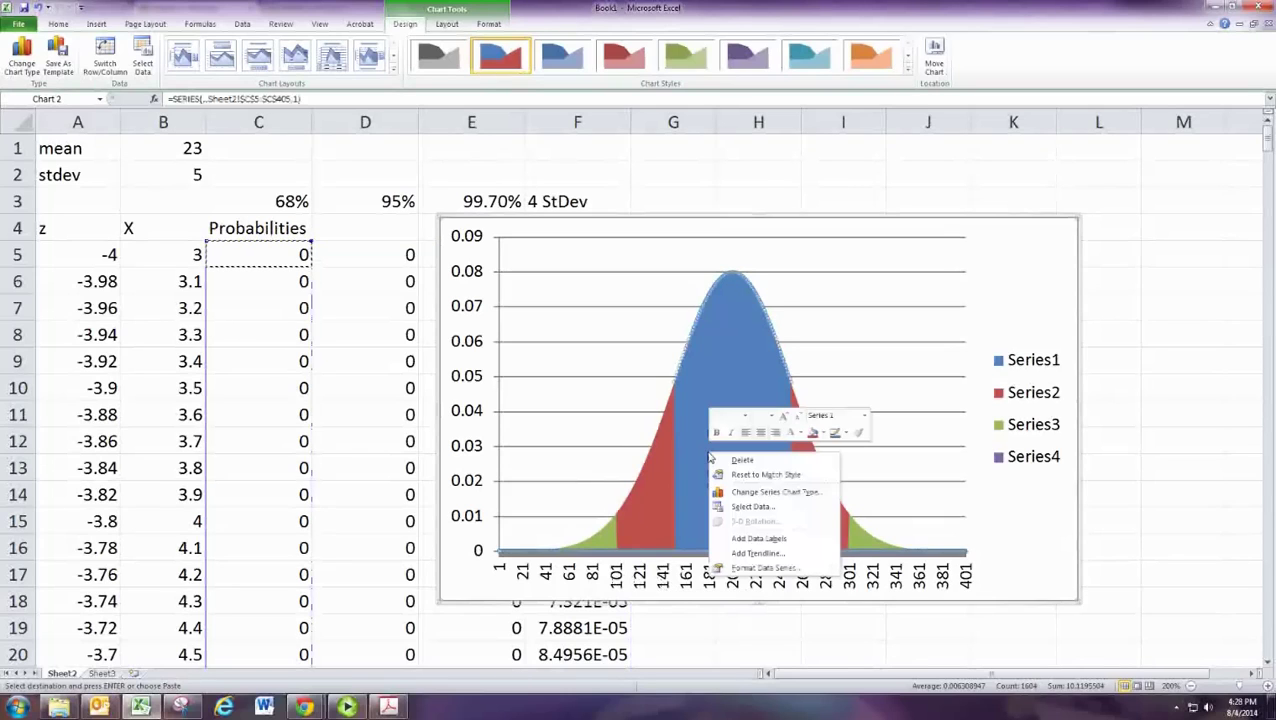
pyautogui.click(740, 512)
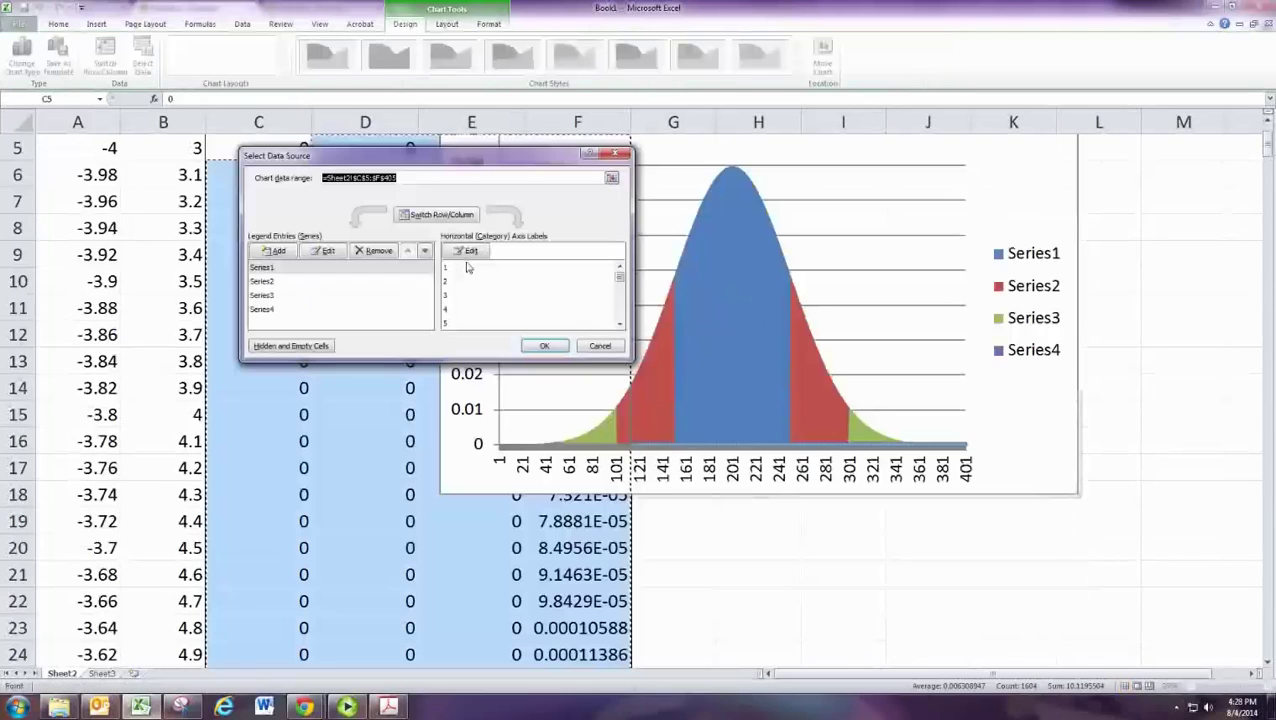
pyautogui.click(471, 251)
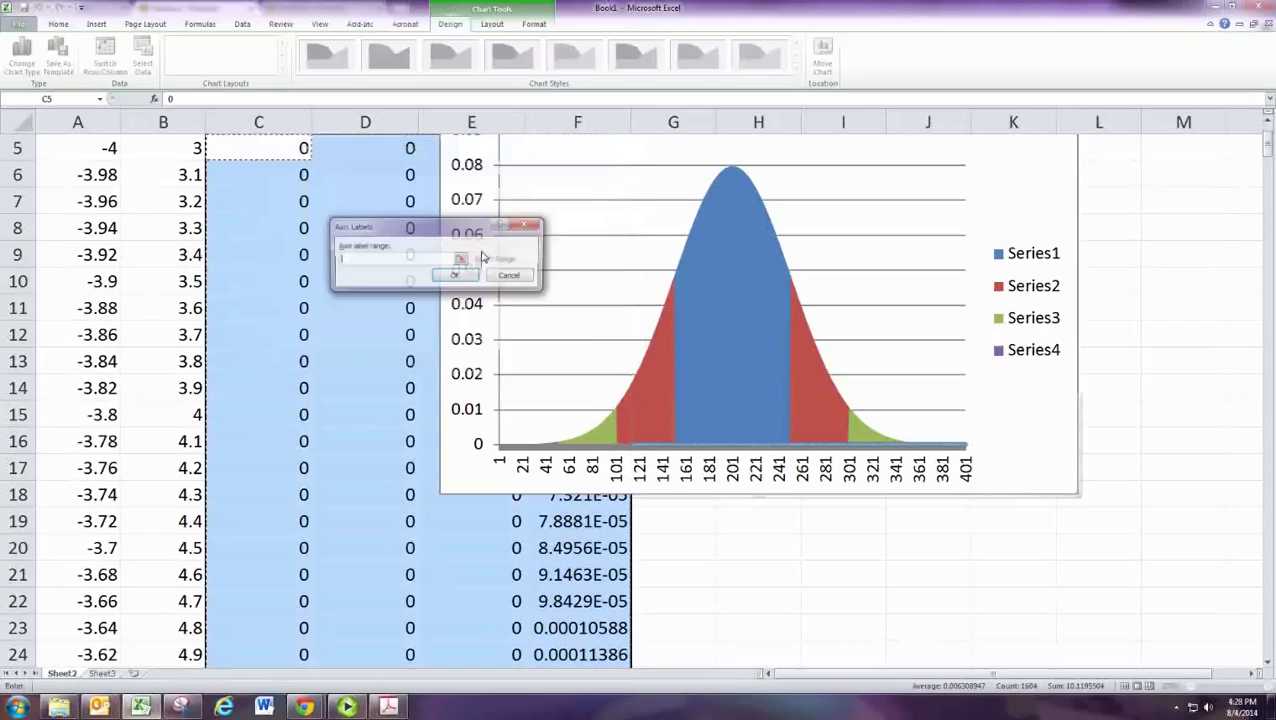
pyautogui.click(460, 260)
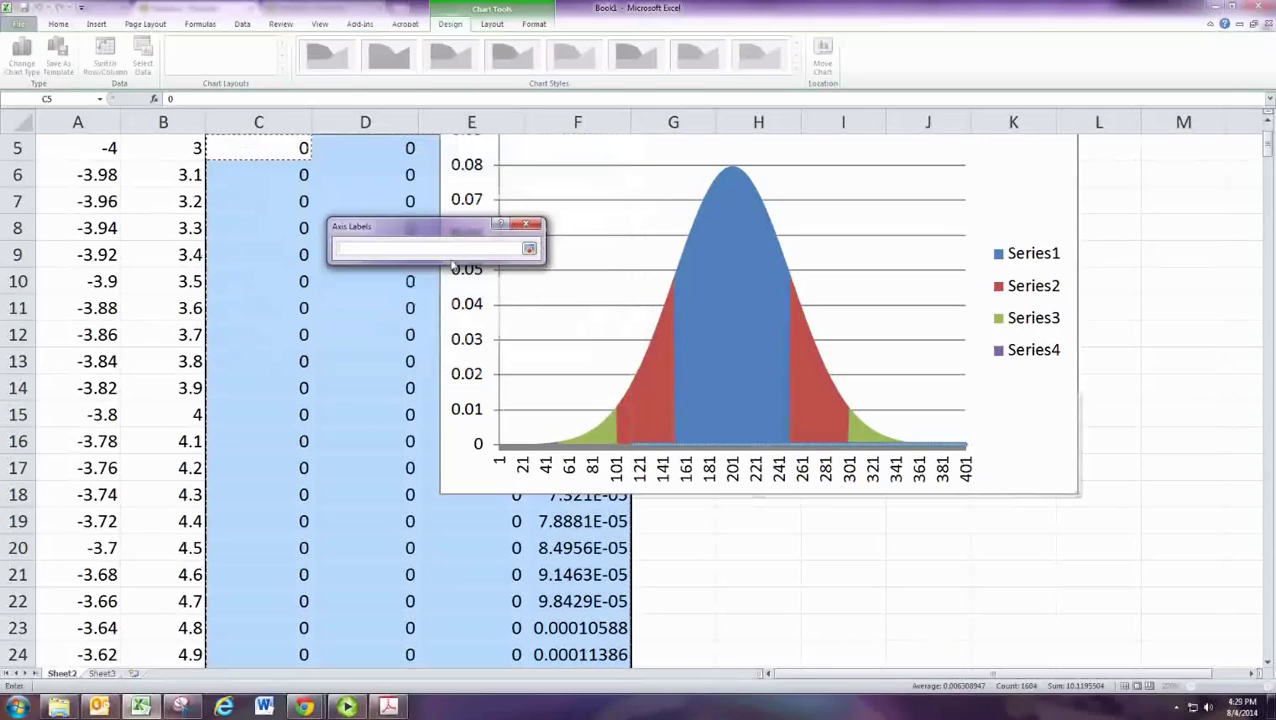
pyautogui.scroll(2, 452, 265)
pyautogui.moveTo(190, 254)
pyautogui.mouseDown()
pyautogui.moveTo(188, 627)
pyautogui.moveTo(186, 256)
pyautogui.mouseUp()
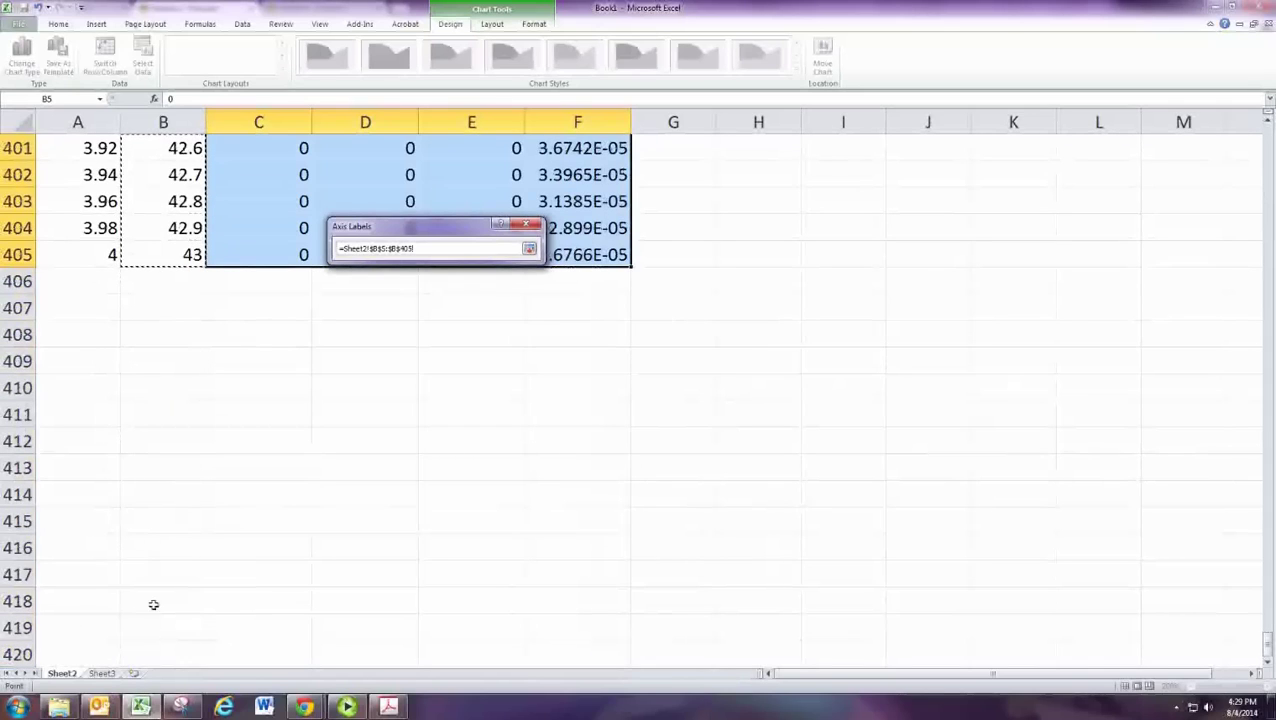
pyautogui.click(529, 248)
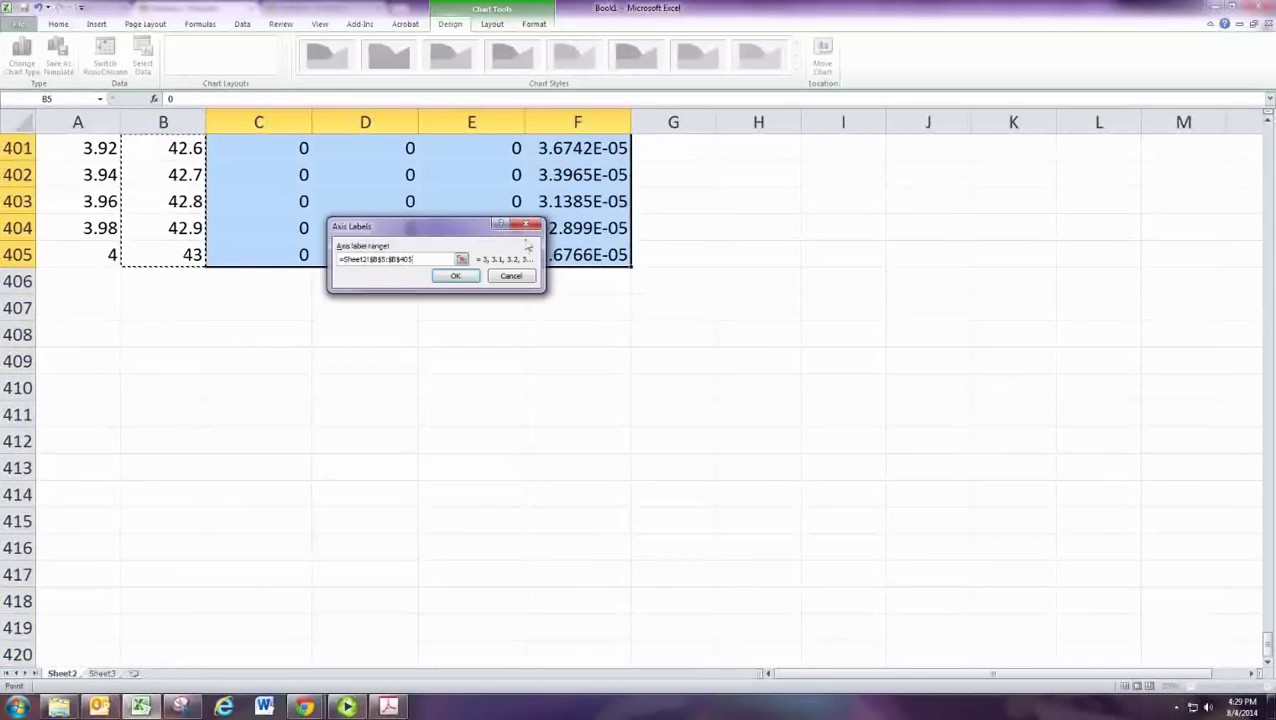
pyautogui.click(446, 276)
pyautogui.click(550, 348)
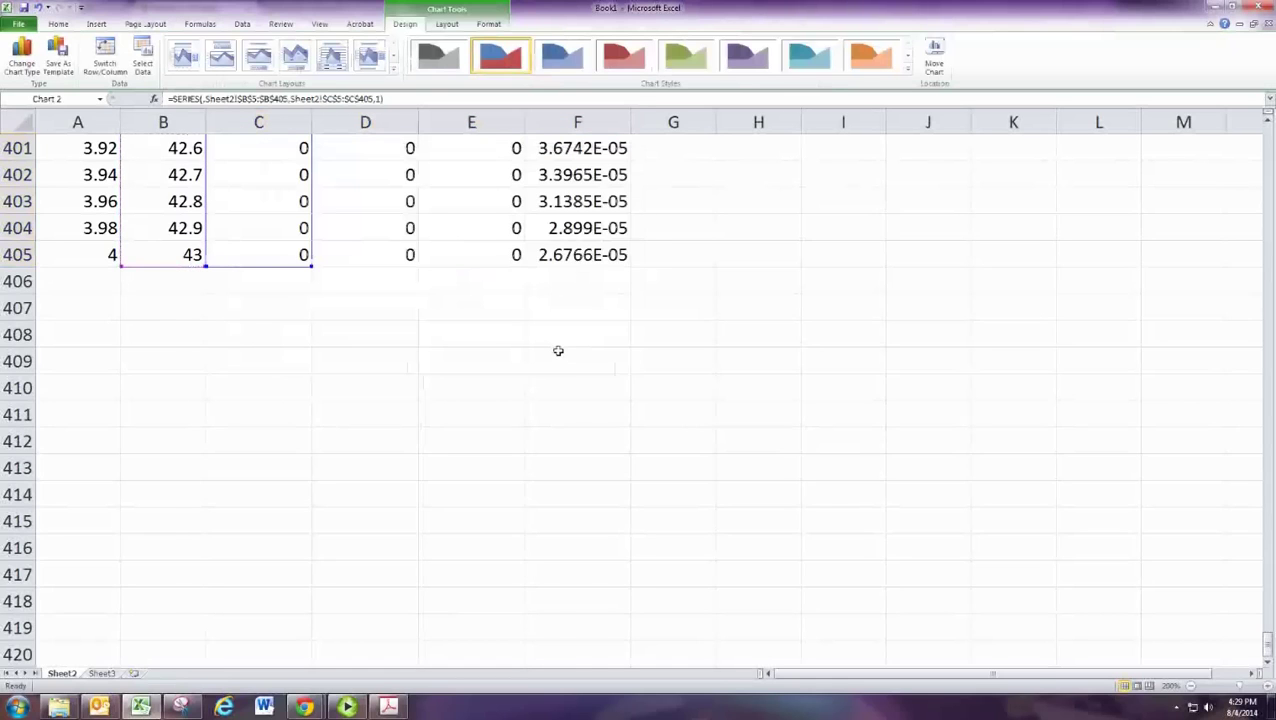
pyautogui.moveTo(1267, 638); pyautogui.dragTo(1267, 142)
# Try a tick mark interval of 10 on the horizontal axis in Format Axis
pyautogui.click(1006, 506)
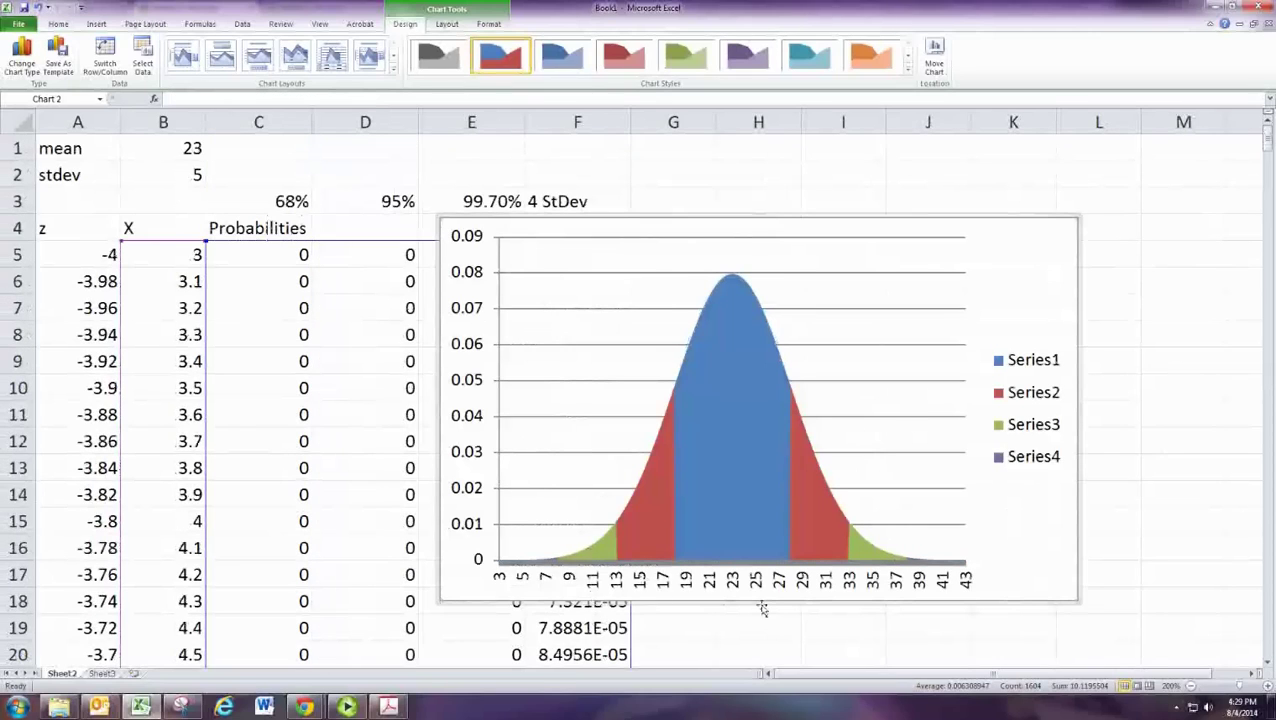
pyautogui.click(933, 572)
pyautogui.click(1009, 553)
pyautogui.rightClick(708, 572)
pyautogui.click(760, 567)
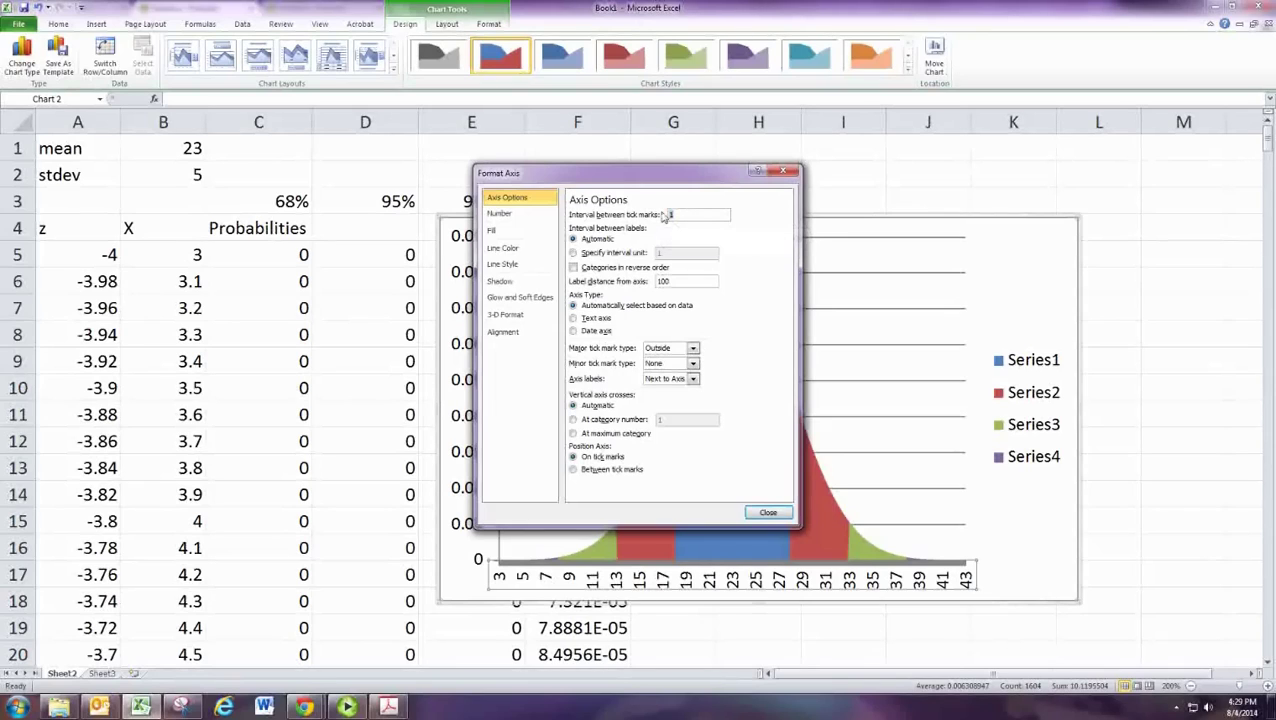
pyautogui.click(760, 513)
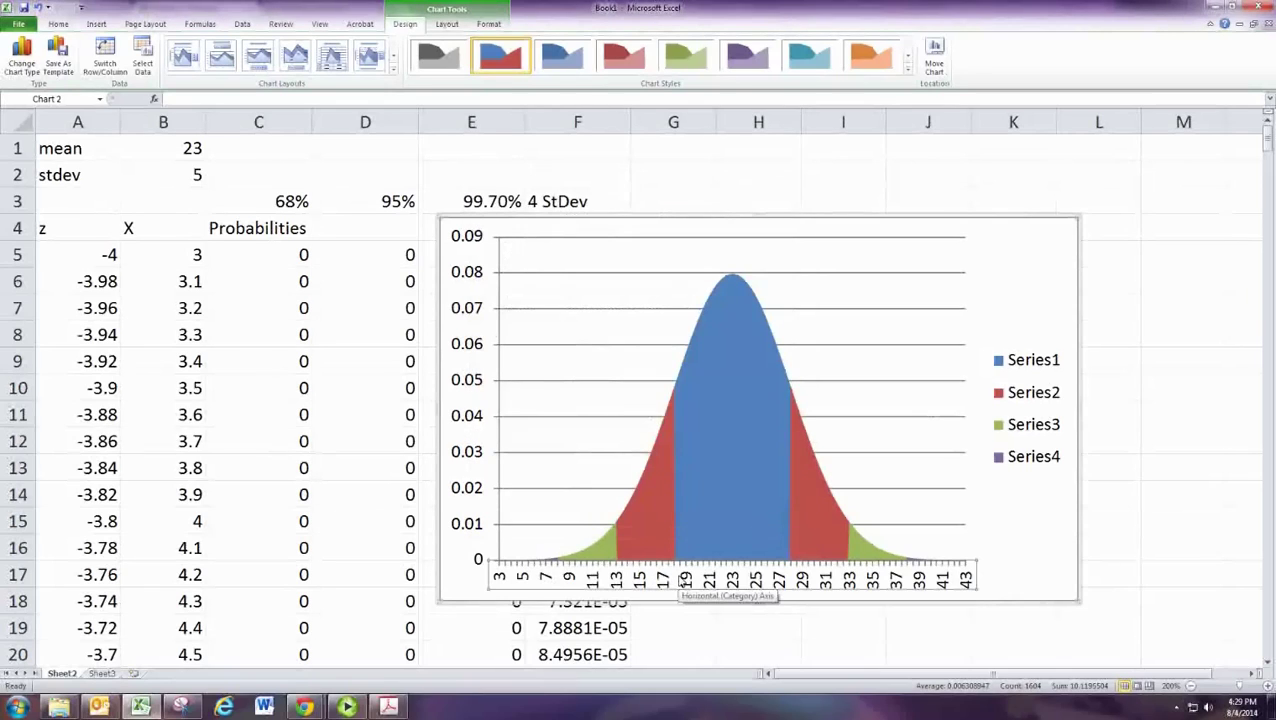
pyautogui.rightClick(684, 580)
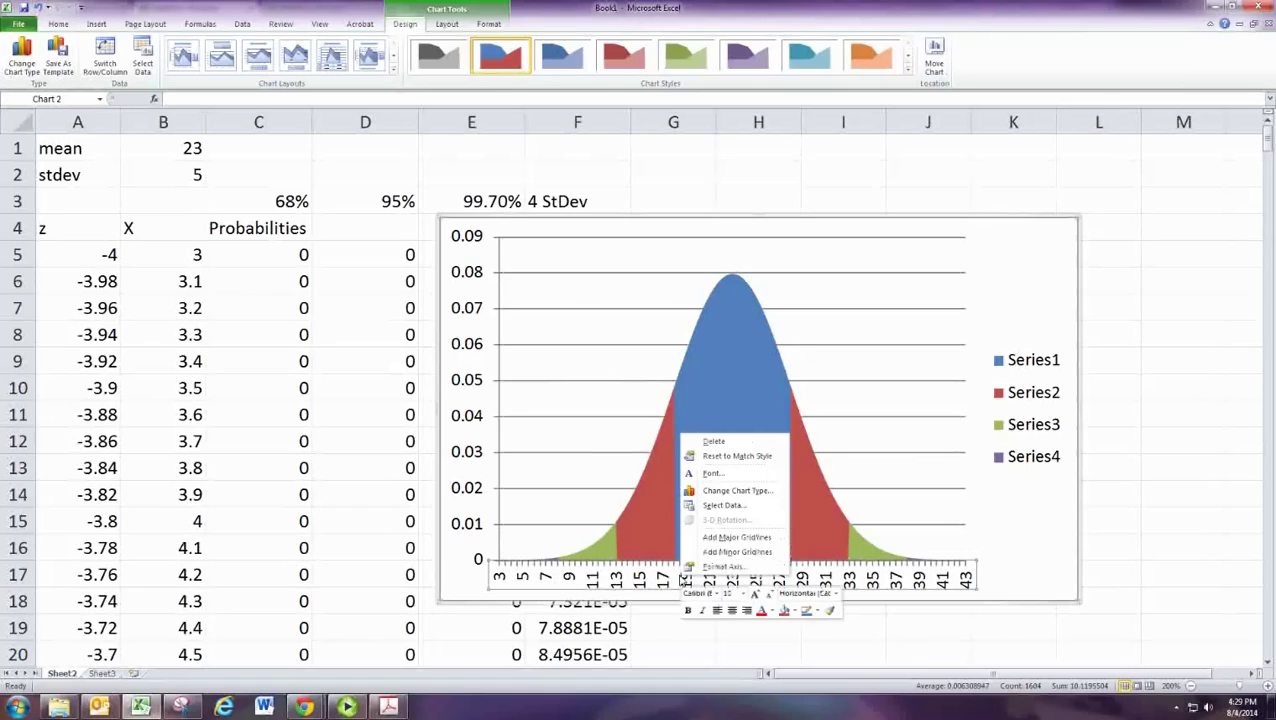
pyautogui.click(705, 567)
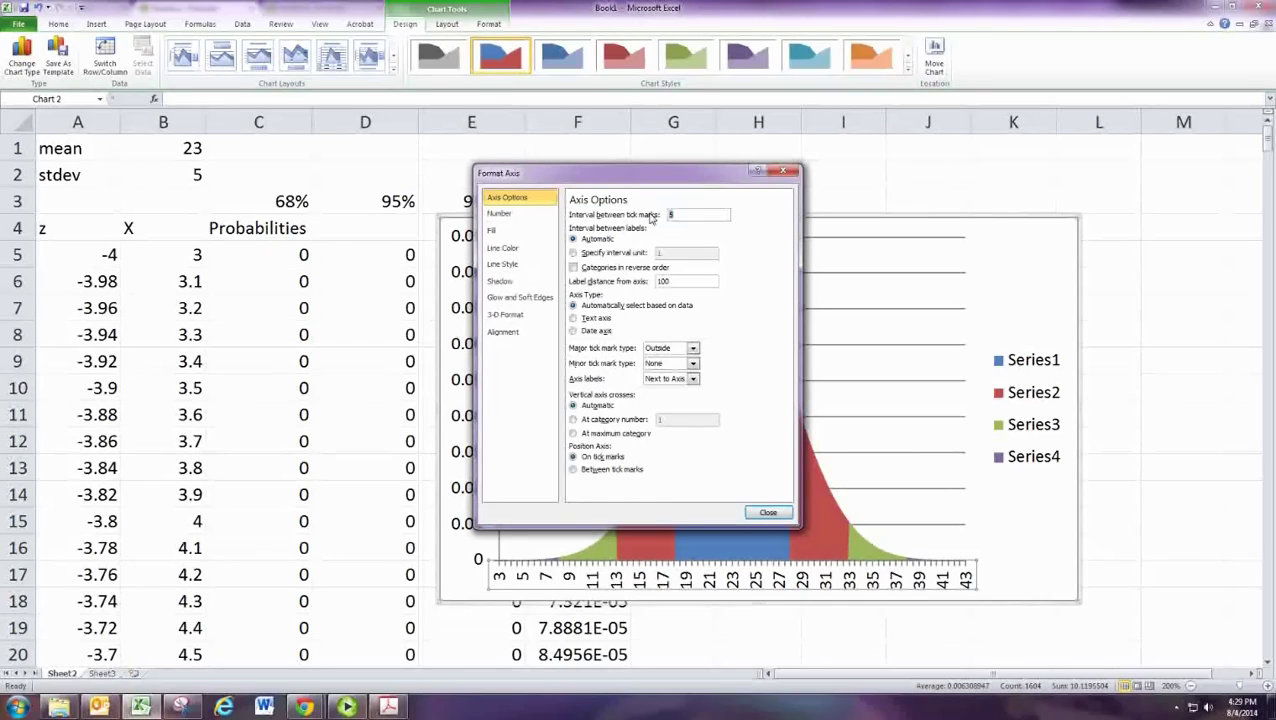
pyautogui.doubleClick(672, 215)
pyautogui.write('10')
pyautogui.click(768, 512)
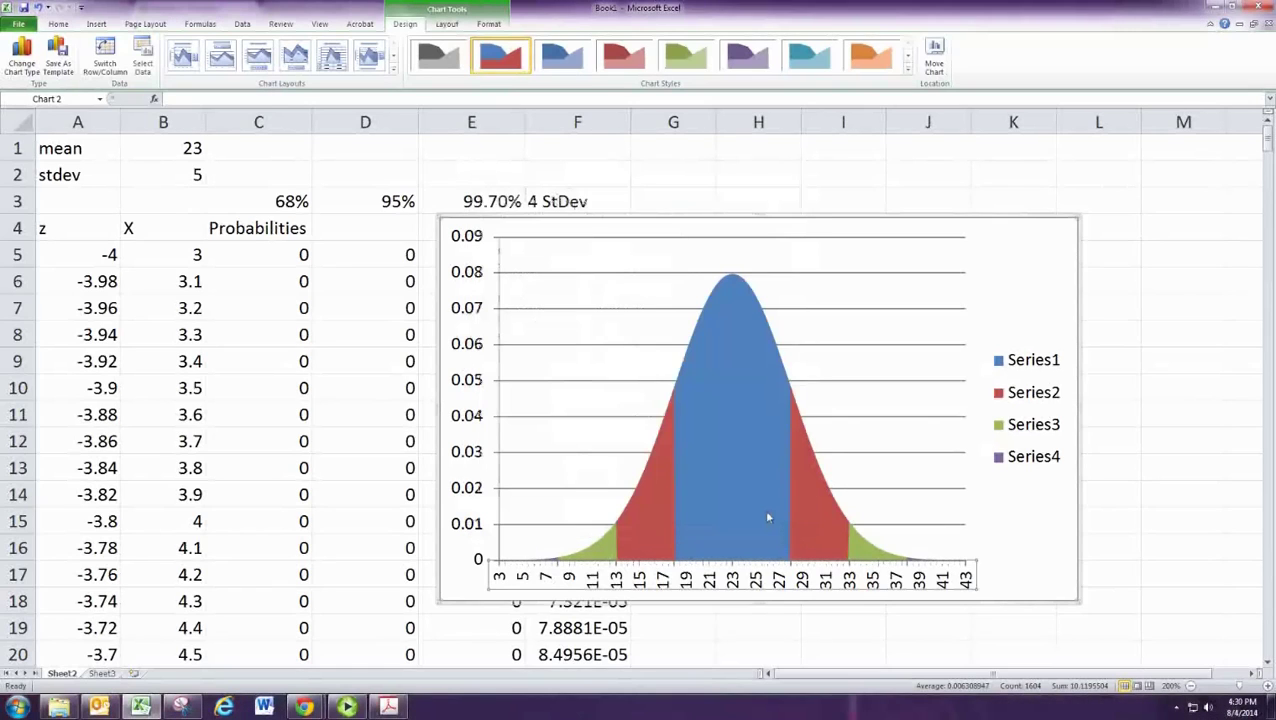
pyautogui.doubleClick(765, 577)
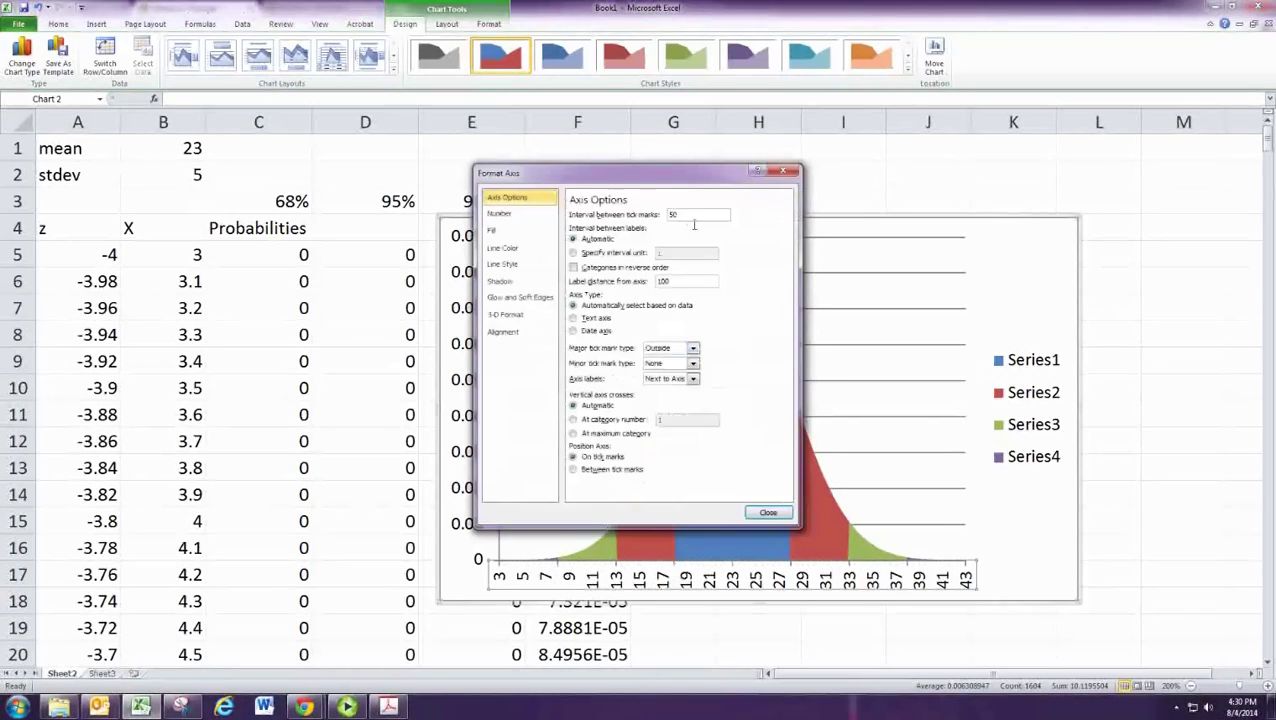
pyautogui.write('10')
pyautogui.click(777, 516)
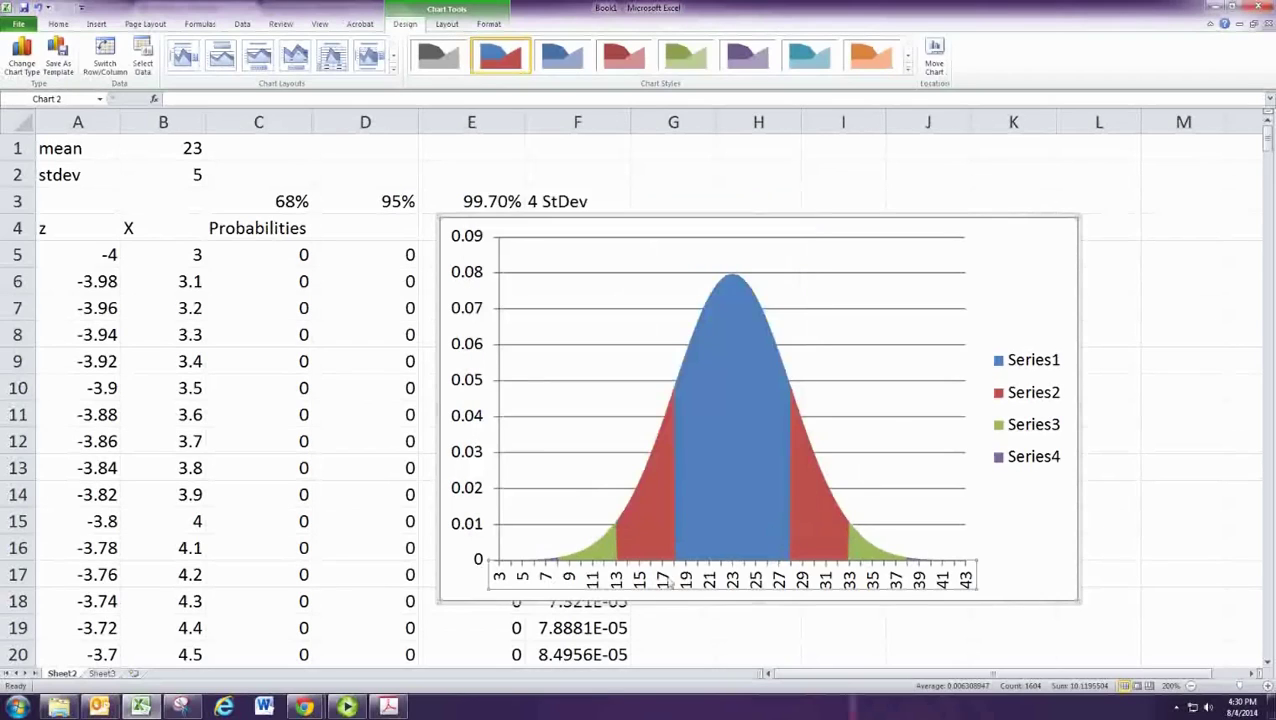
pyautogui.doubleClick(665, 578)
pyautogui.moveTo(676, 214); pyautogui.dragTo(634, 218)
pyautogui.press('Return')
# Reopen Format Axis for the chart's horizontal axis
pyautogui.rightClick(686, 582)
pyautogui.press('Escape')
pyautogui.click(695, 583)
pyautogui.doubleClick(695, 583)
pyautogui.rightClick(690, 578)
pyautogui.click(730, 537)
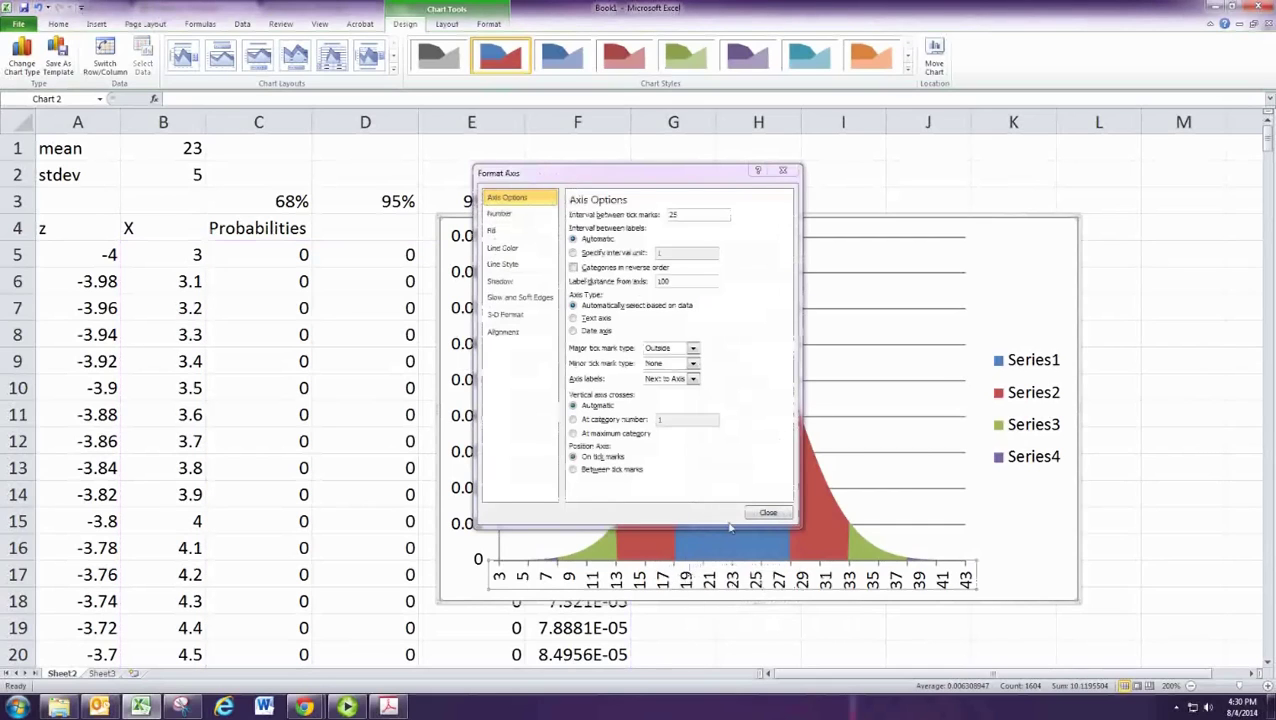
pyautogui.click(767, 512)
pyautogui.rightClick(712, 582)
pyautogui.click(730, 550)
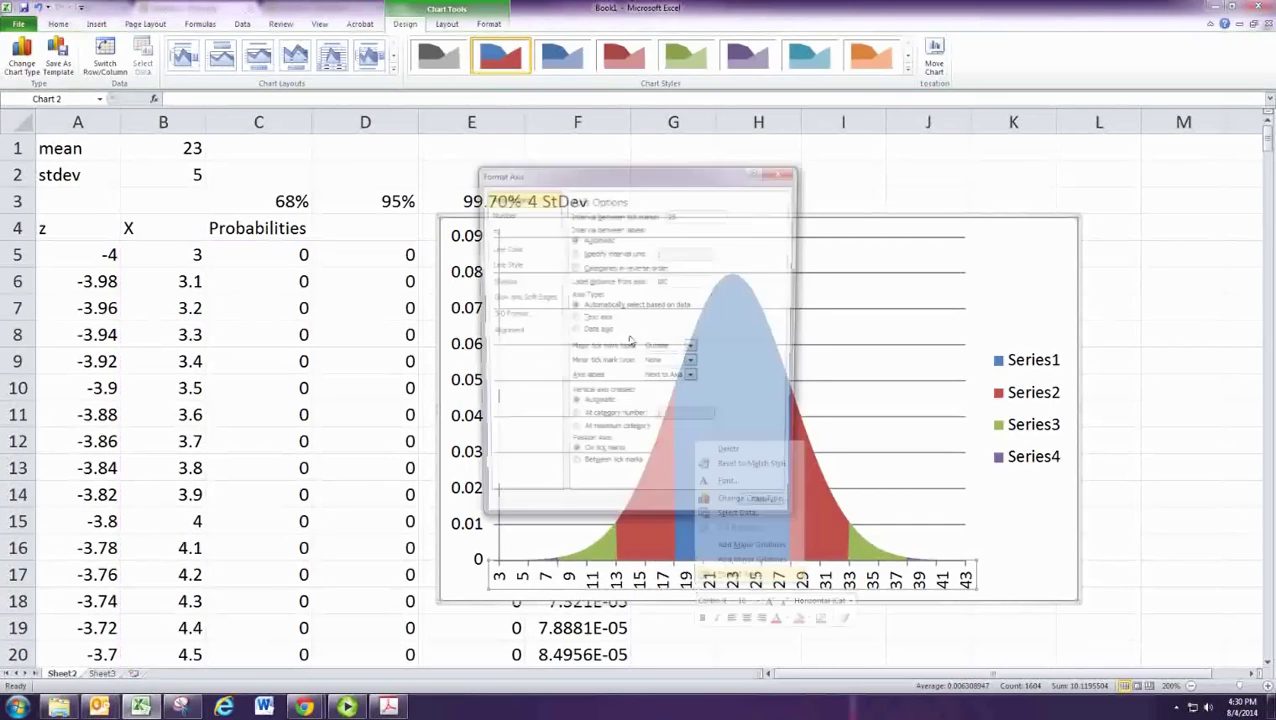
# Set both the label interval and tick mark interval to 50, then close Format Axis
pyautogui.click(573, 253)
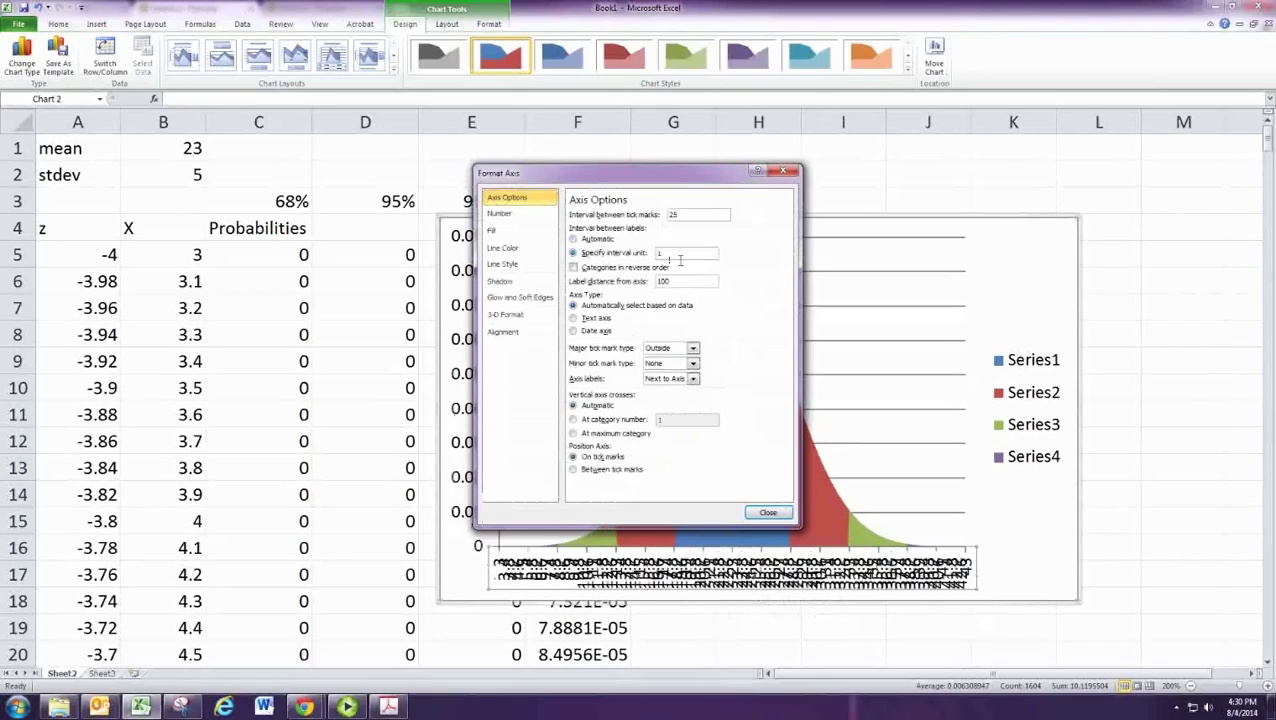
pyautogui.write('5')
pyautogui.doubleClick(673, 215)
pyautogui.write('1')
pyautogui.click(688, 255)
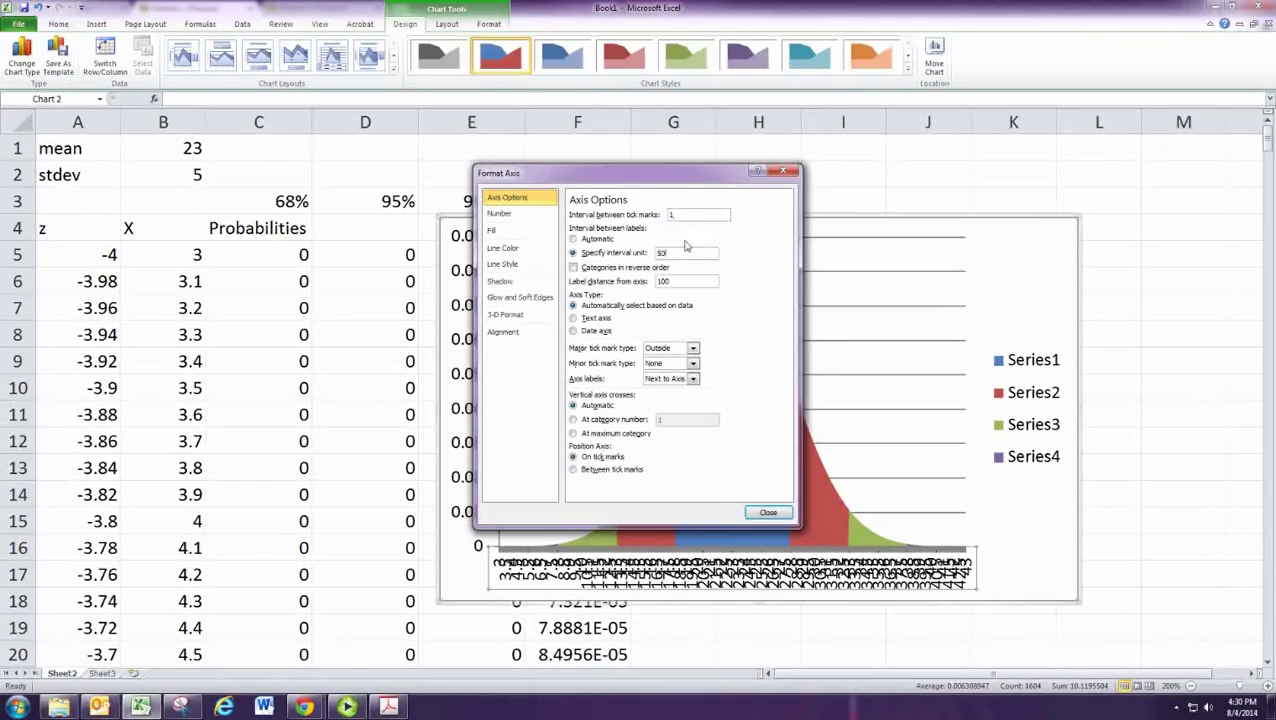
pyautogui.click(697, 215)
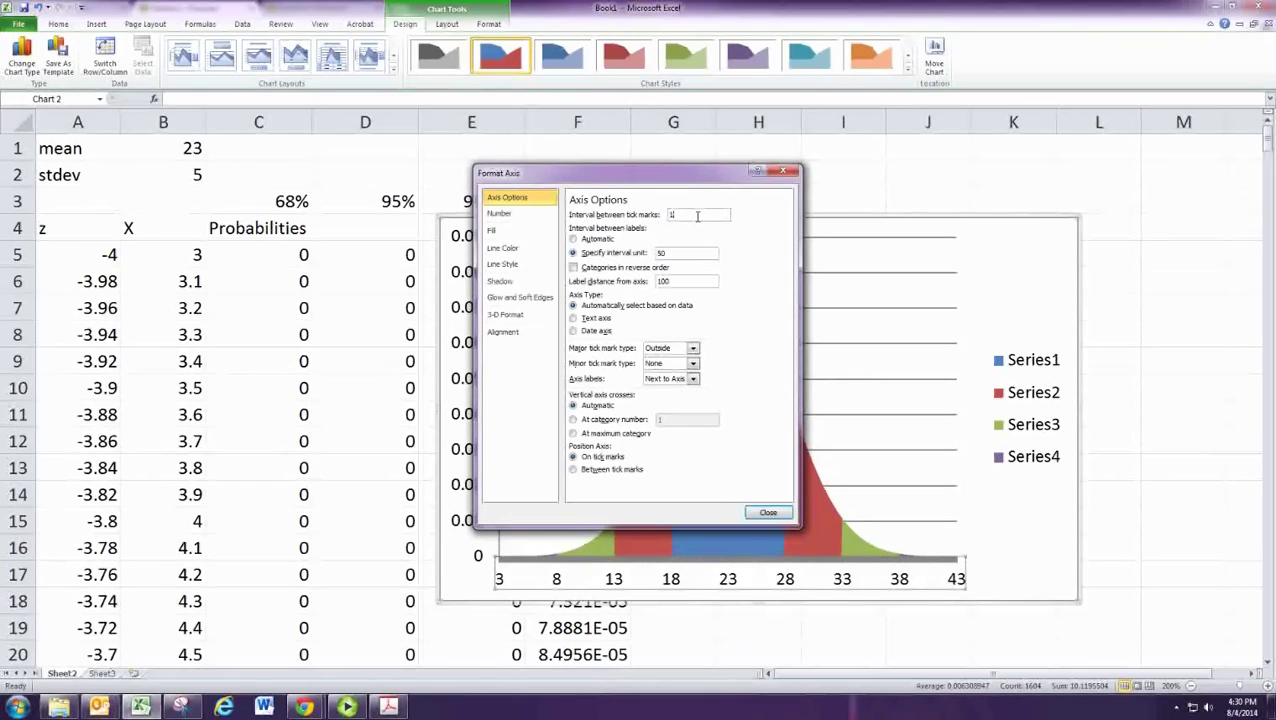
pyautogui.doubleClick(697, 215)
pyautogui.write('50')
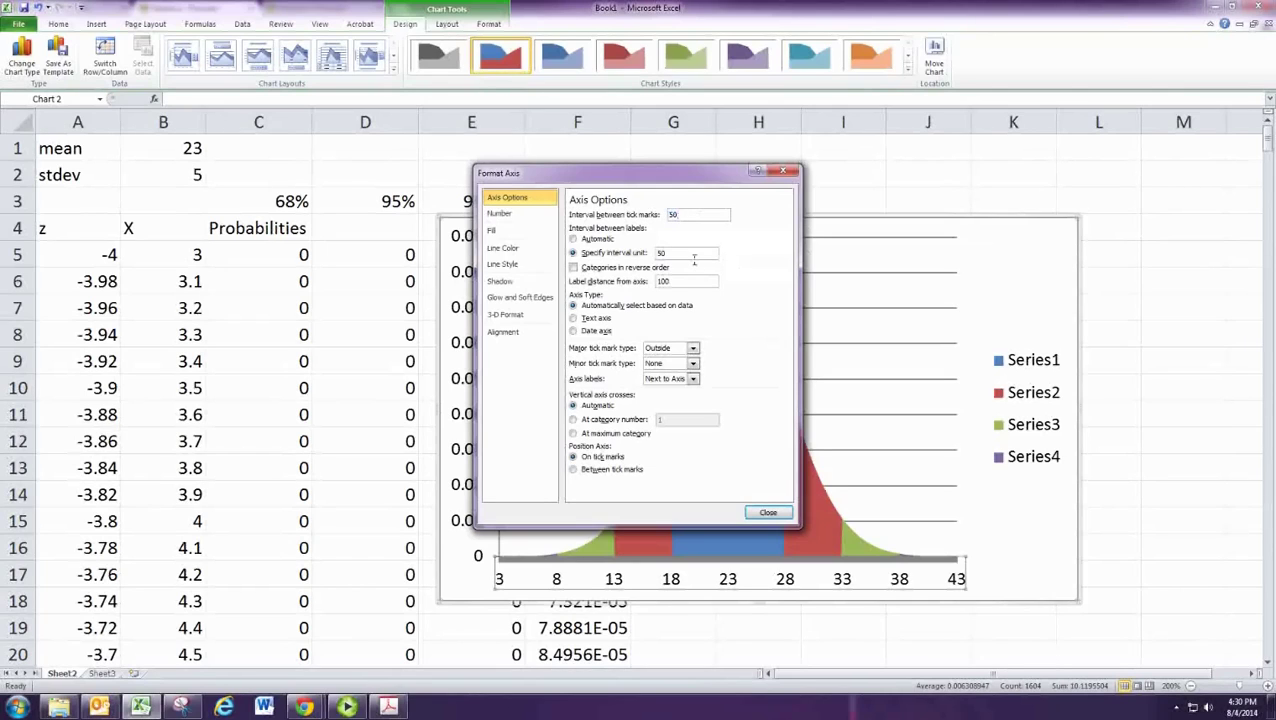
pyautogui.click(694, 258)
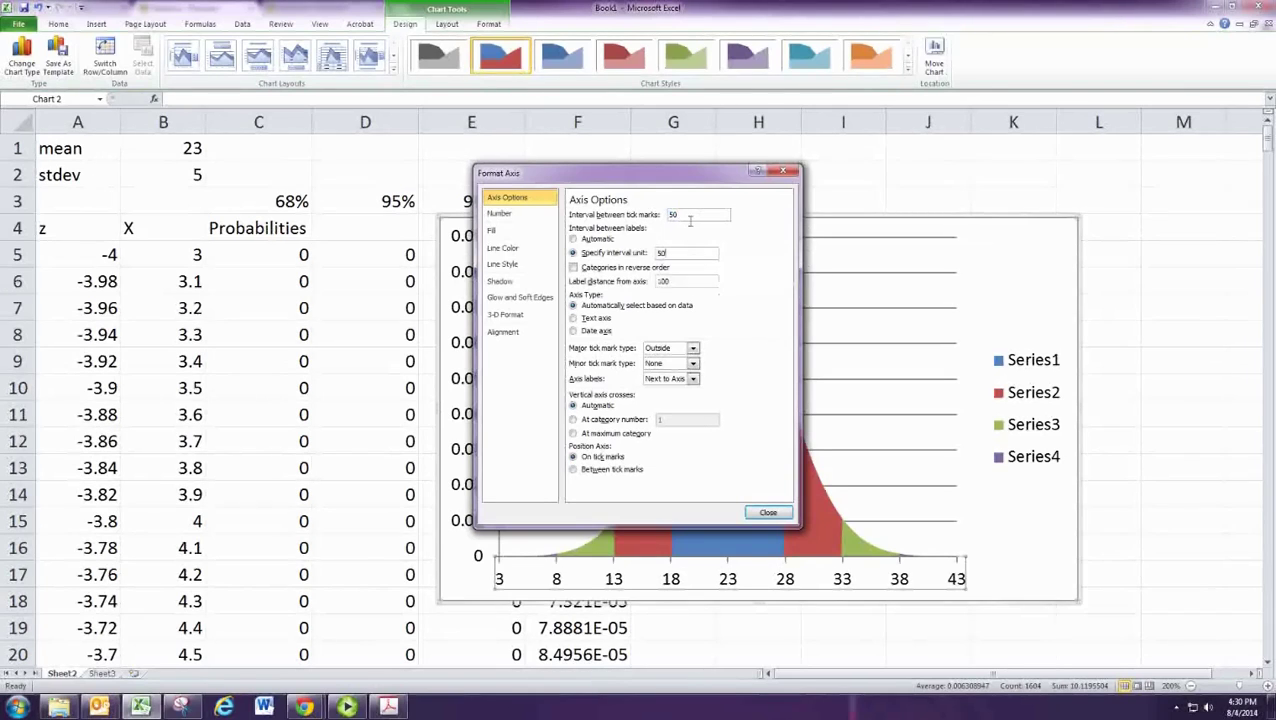
pyautogui.click(763, 511)
pyautogui.click(485, 590)
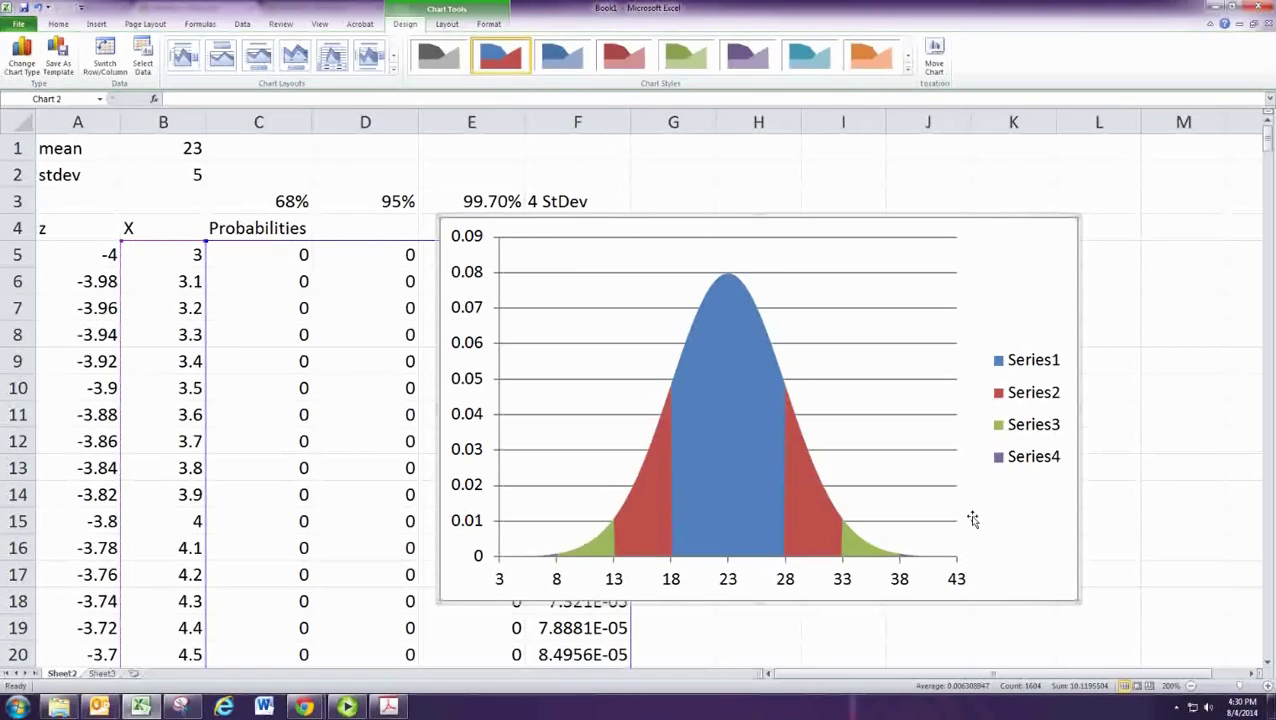
# Add a Primary Horizontal Axis Title below the axis from Chart Tools Layout
pyautogui.rightClick(755, 583)
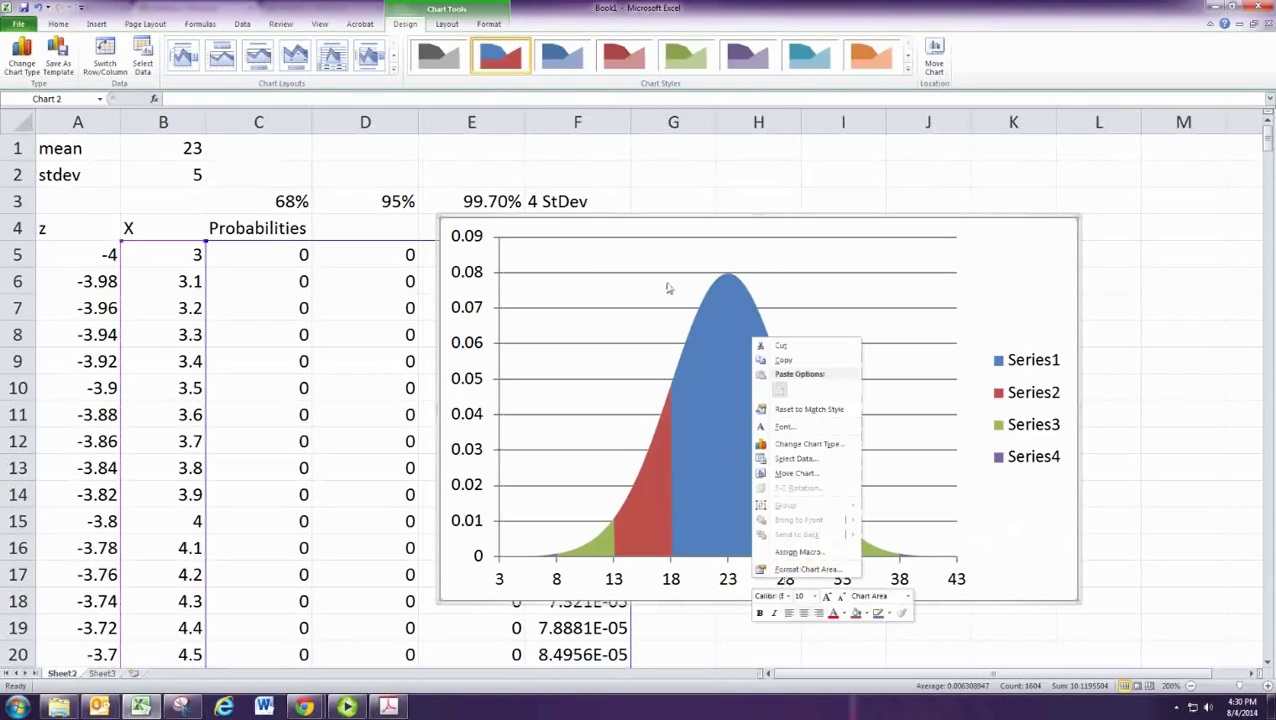
pyautogui.click(711, 591)
pyautogui.click(451, 26)
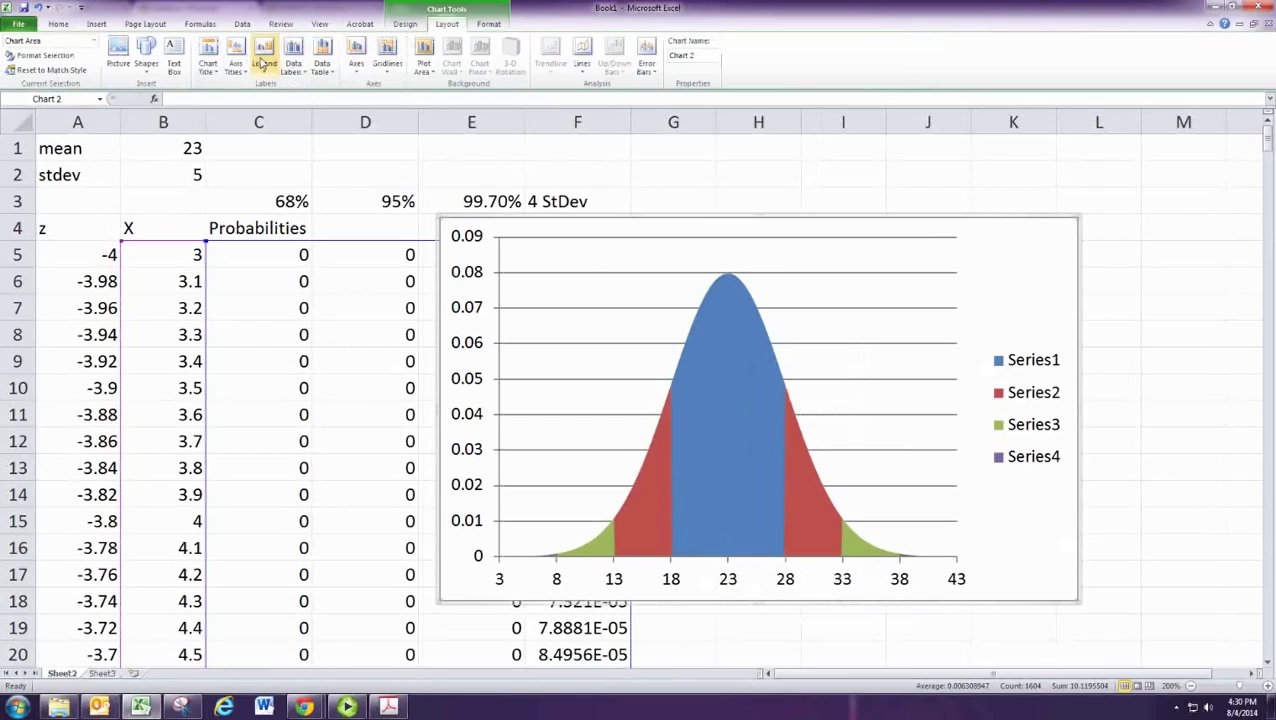
pyautogui.click(240, 63)
pyautogui.moveTo(318, 89)
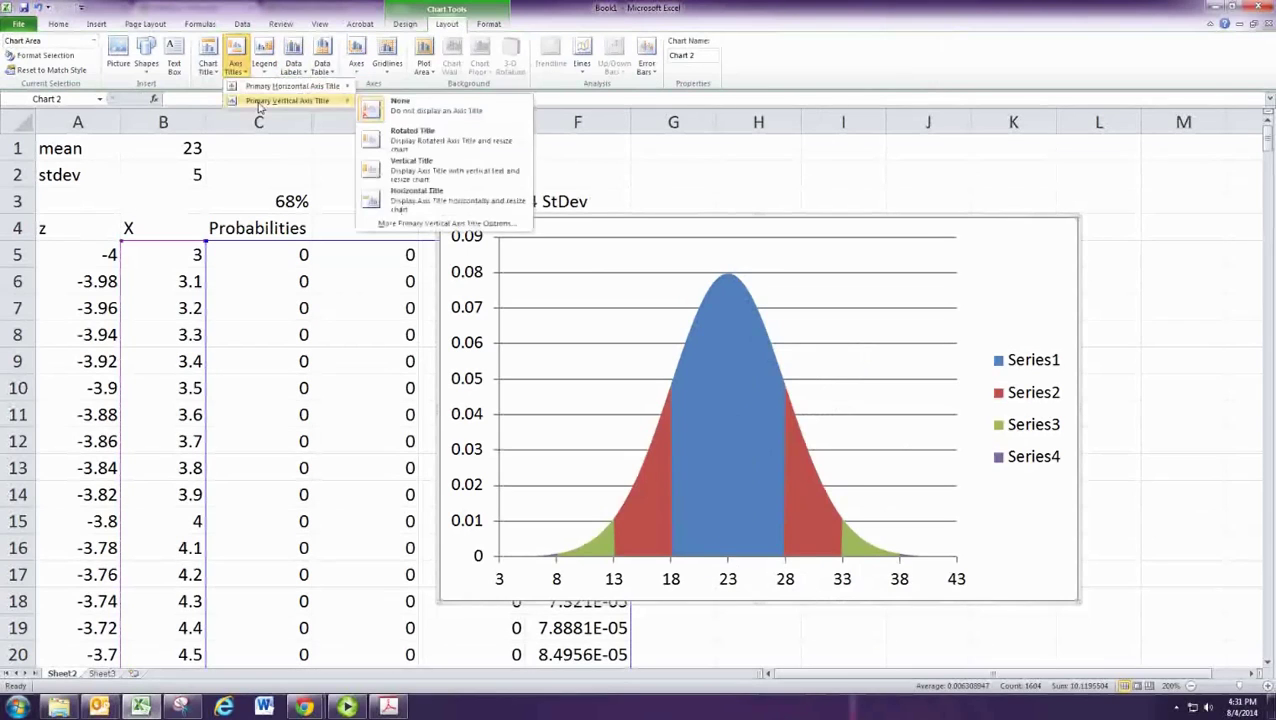
pyautogui.click(434, 121)
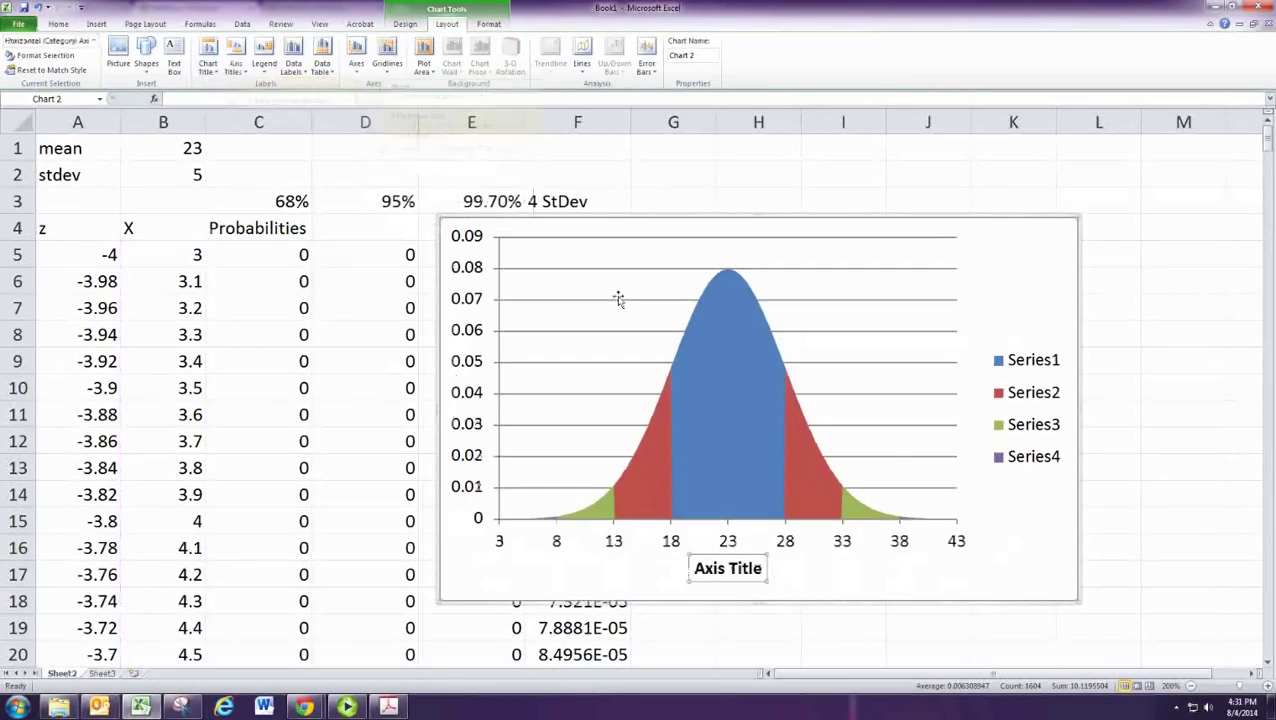
# Replace the placeholder with the title 'Whatever X represents (units)'
pyautogui.doubleClick(740, 572)
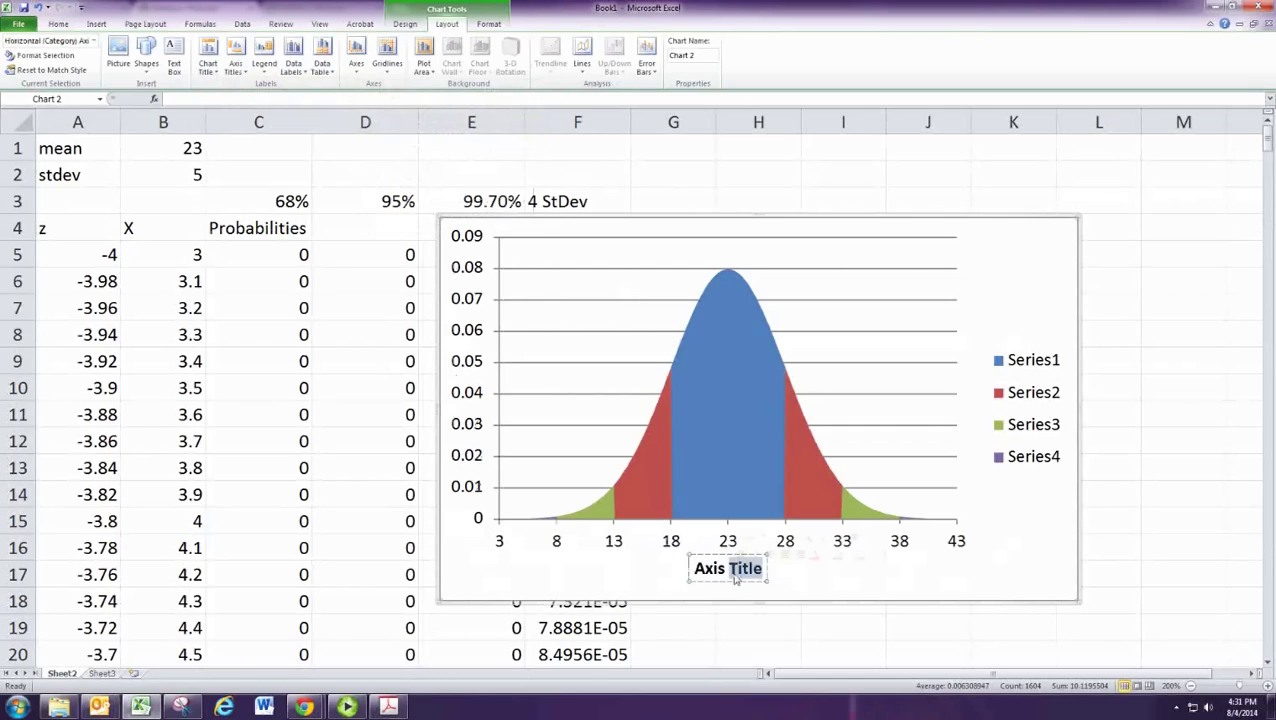
pyautogui.tripleClick(734, 572)
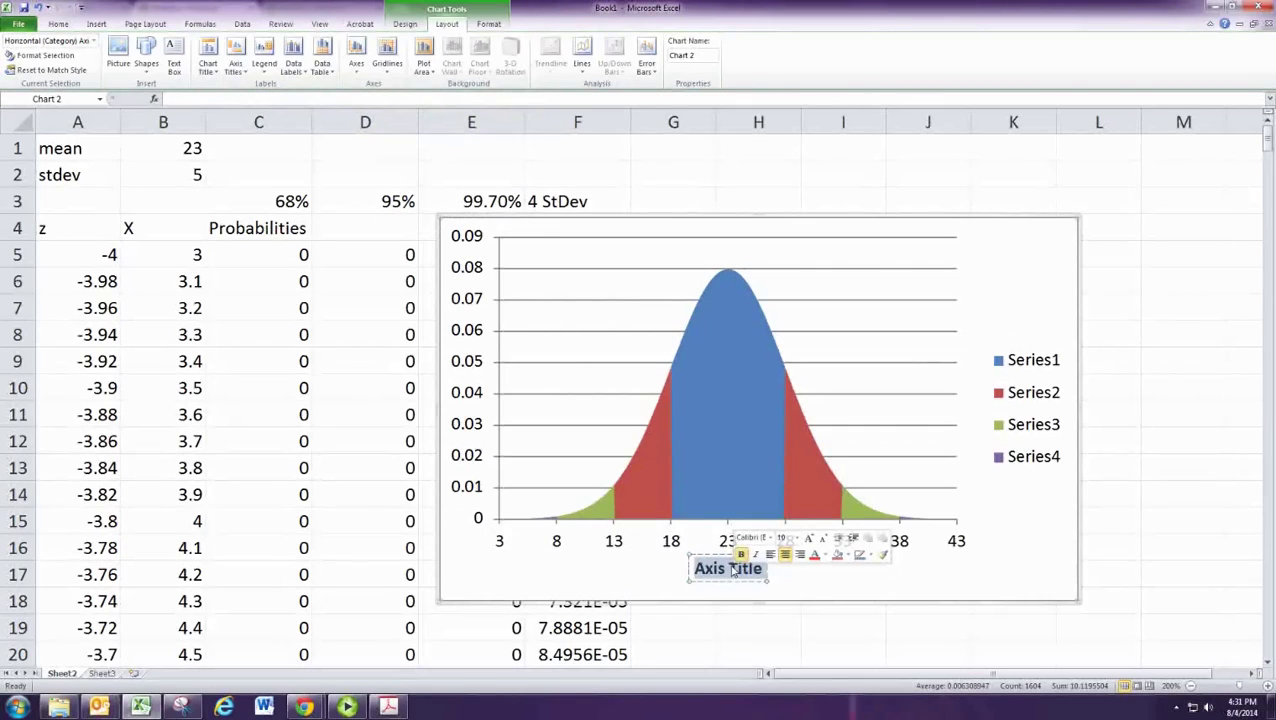
pyautogui.write('Whateve')
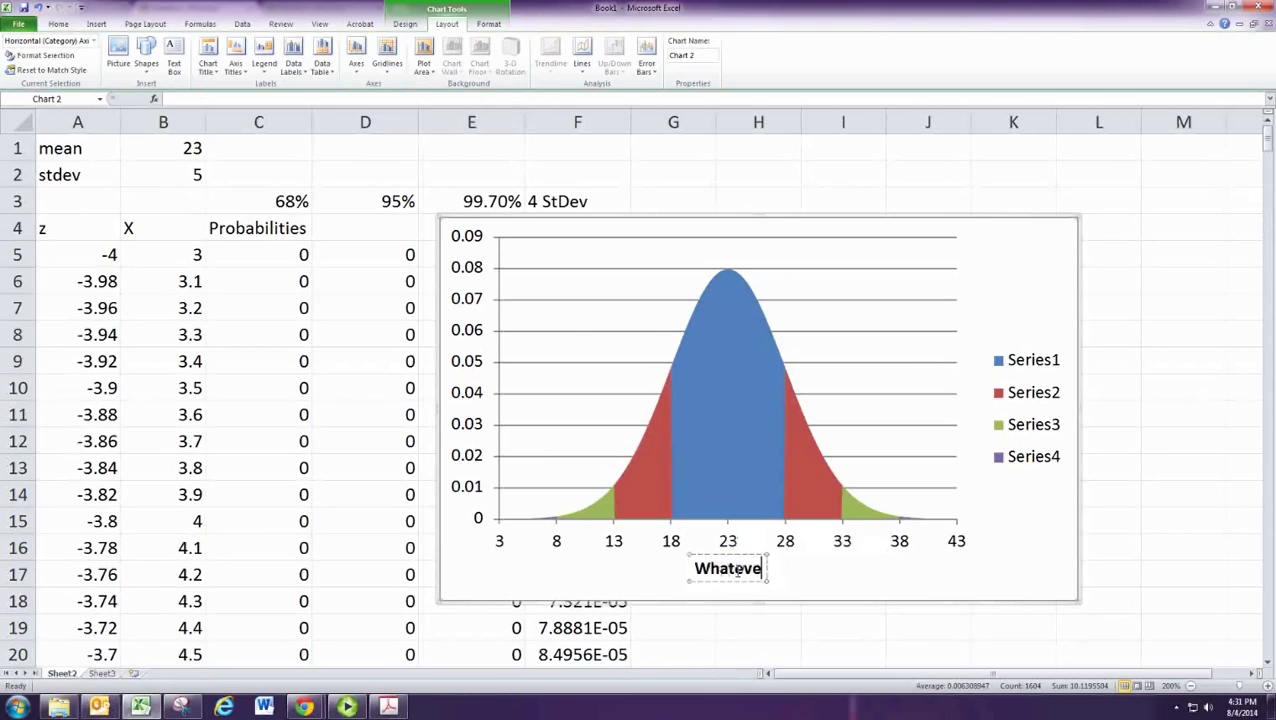
pyautogui.write('r X')
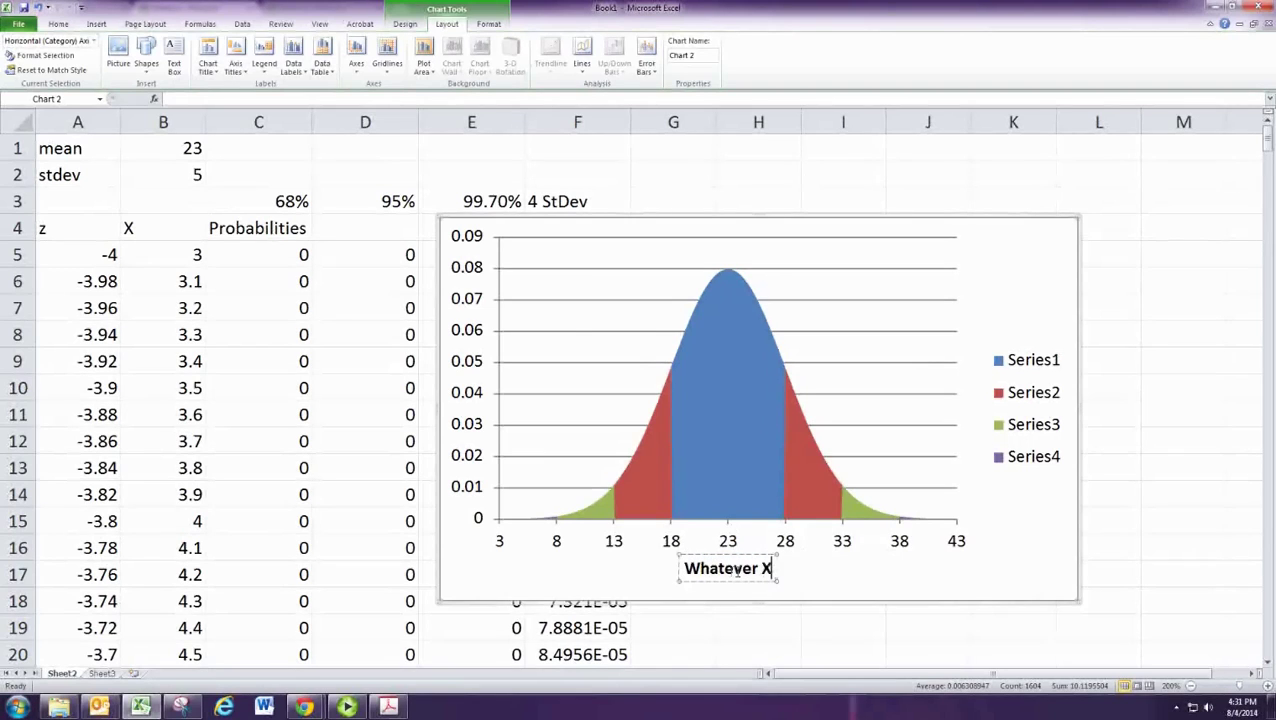
pyautogui.write(' represen')
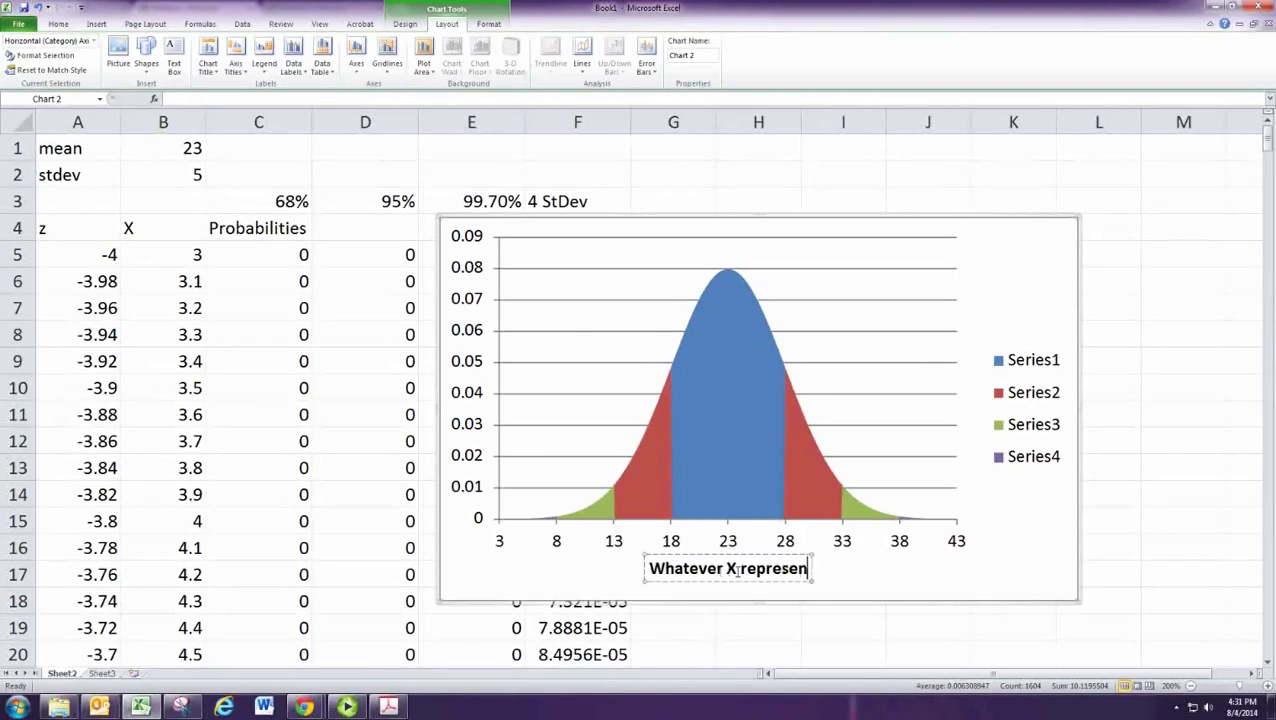
pyautogui.write('ts with')
pyautogui.press('BackSpace')
pyautogui.press('BackSpace')
pyautogui.press('BackSpace')
pyautogui.press('BackSpace')
pyautogui.press('BackSpace')
pyautogui.write('(units')
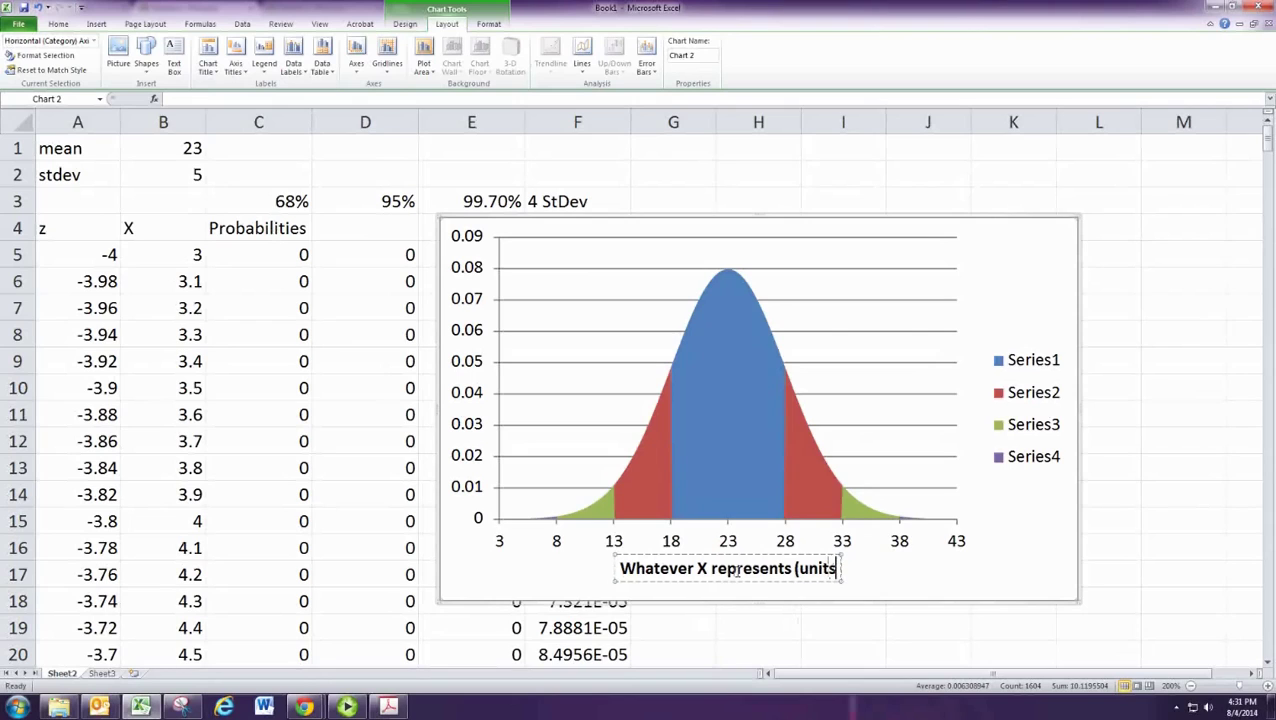
pyautogui.write(')')
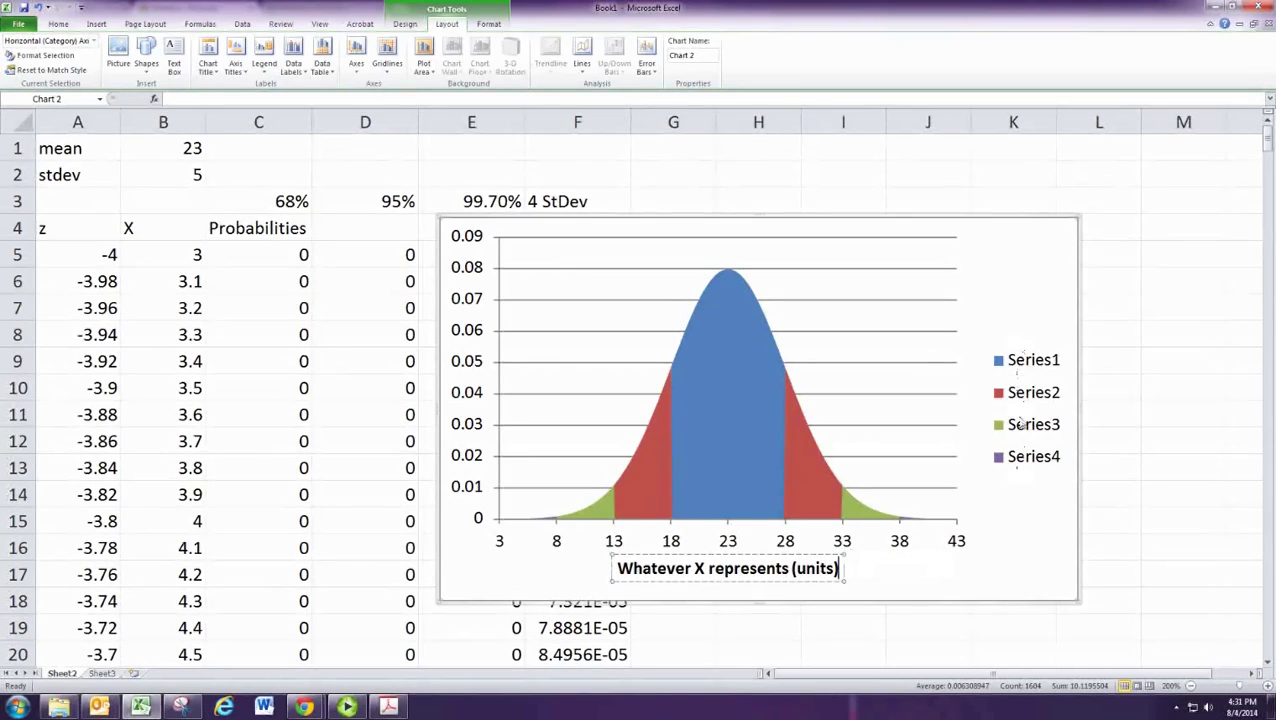
# Rename the first two series to Middle 68% and Middle 95% in Select Data
pyautogui.rightClick(714, 487)
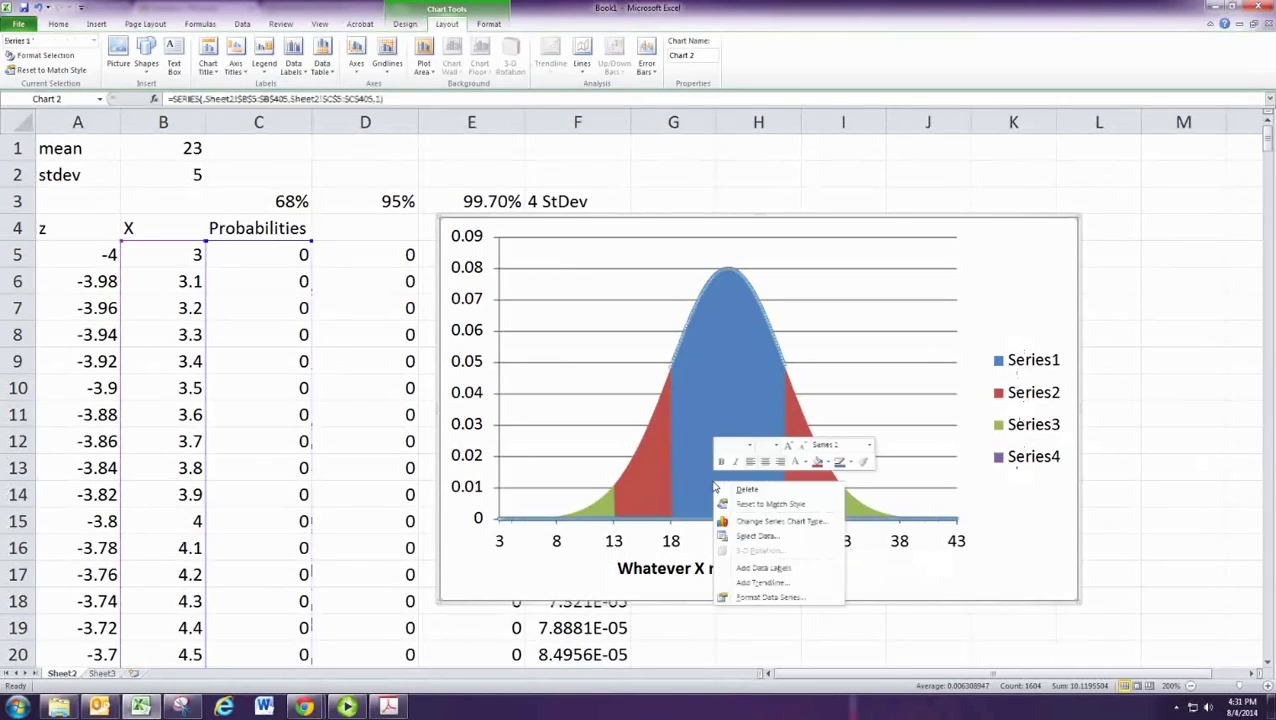
pyautogui.click(757, 536)
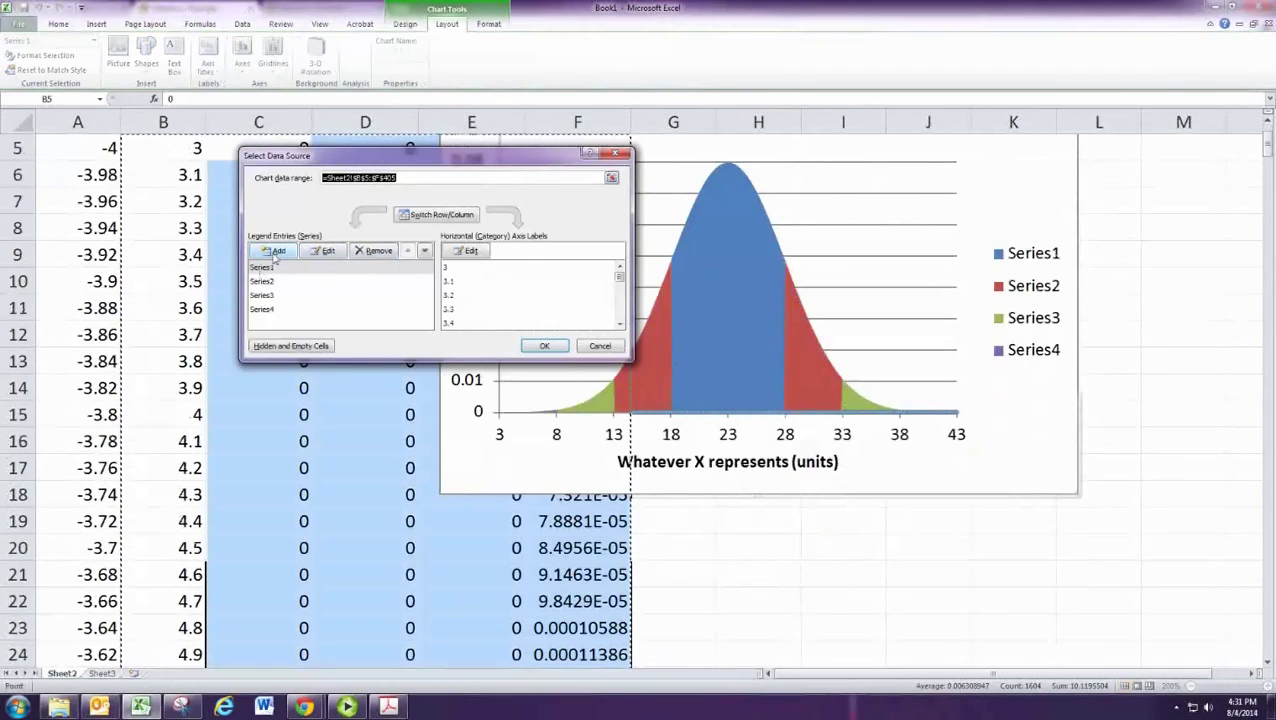
pyautogui.click(274, 252)
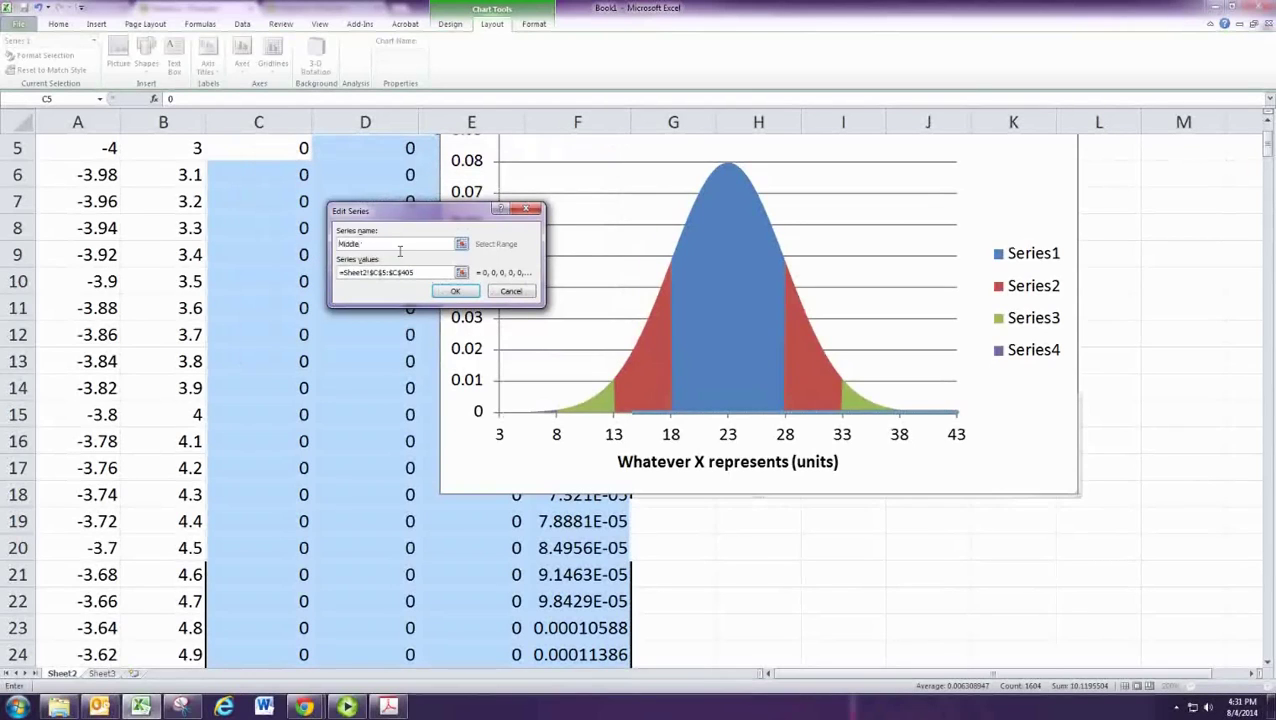
pyautogui.write('%')
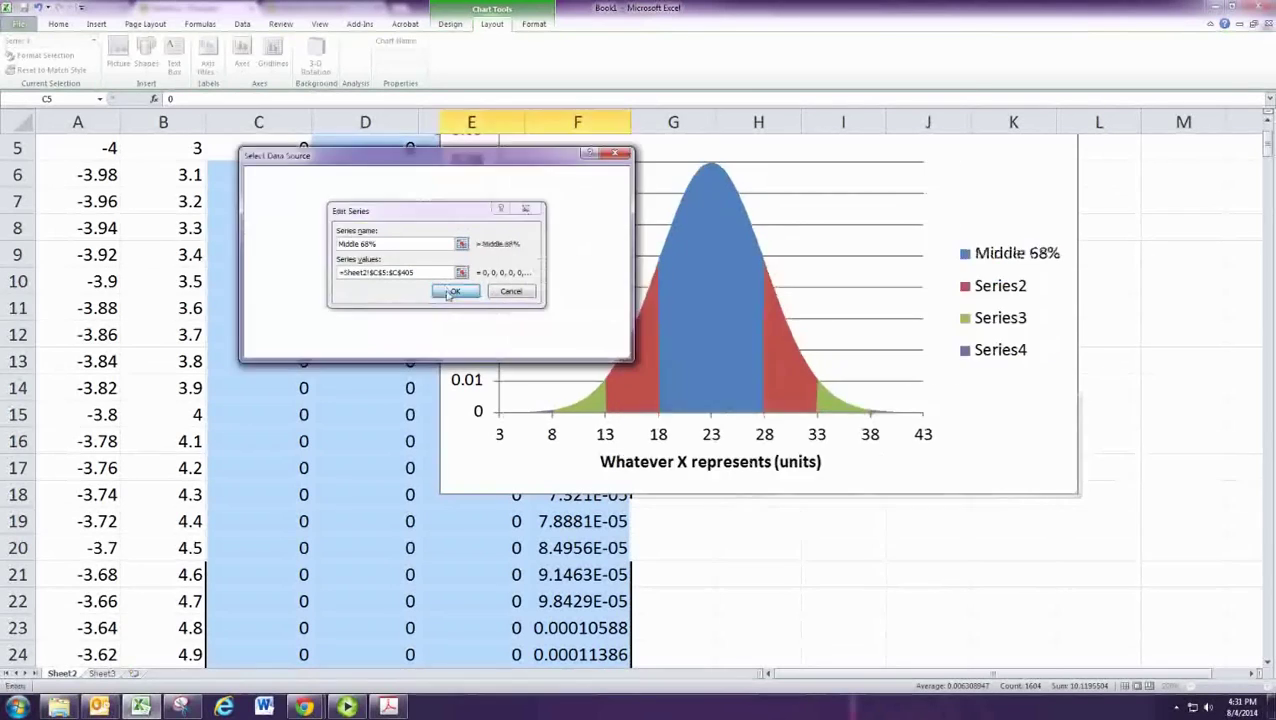
pyautogui.click(455, 291)
pyautogui.click(264, 283)
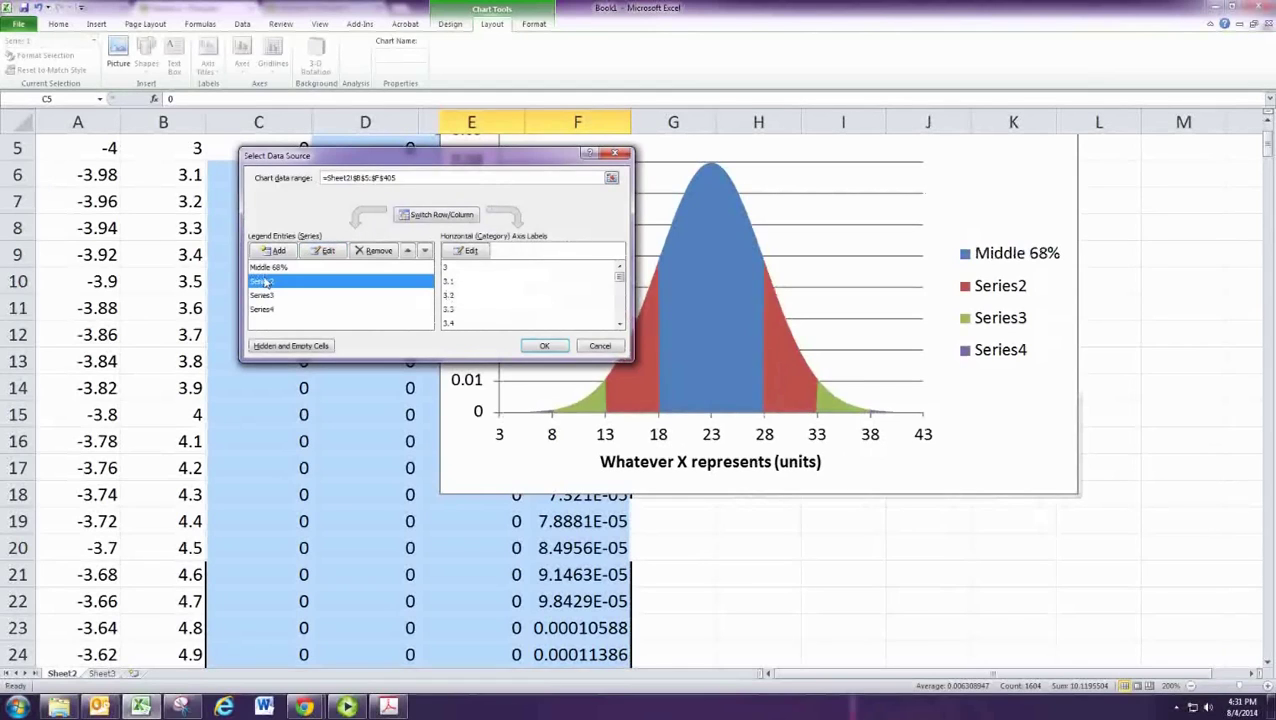
pyautogui.click(323, 251)
pyautogui.write('Middle 95%')
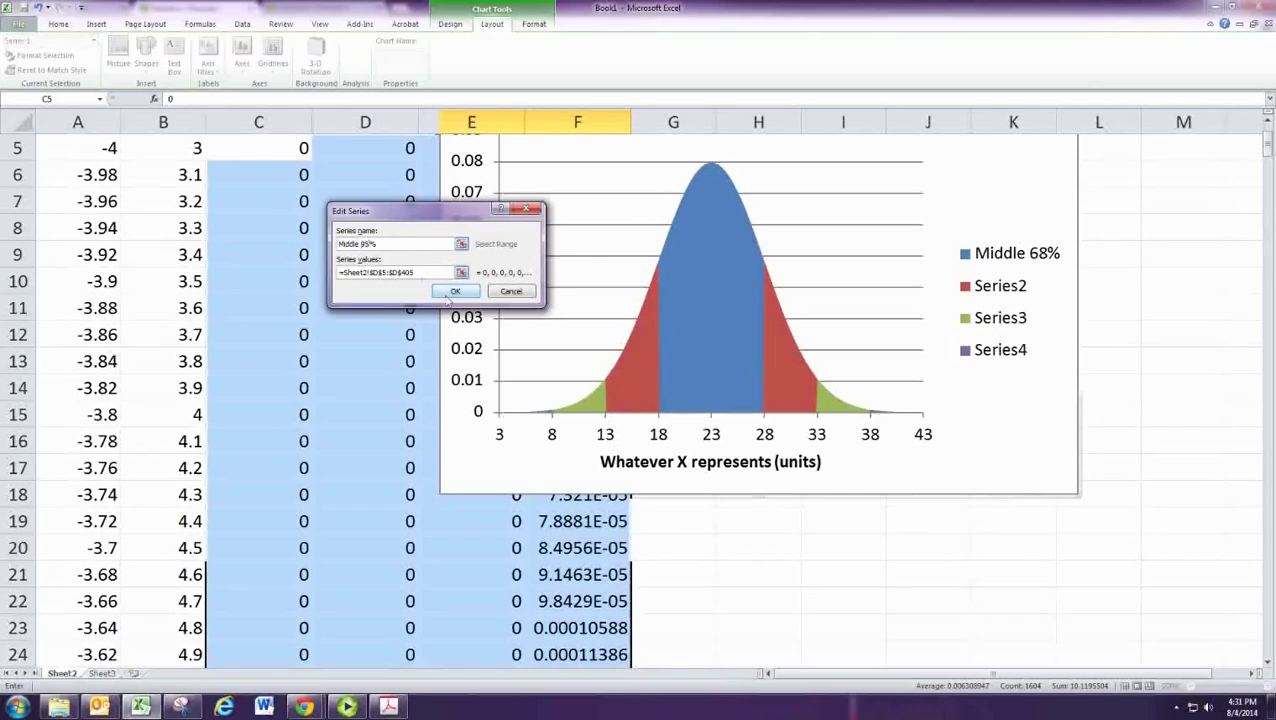
pyautogui.click(452, 291)
# Rename the last two series to Middle 99.7% and 4 StDev and confirm
pyautogui.click(267, 296)
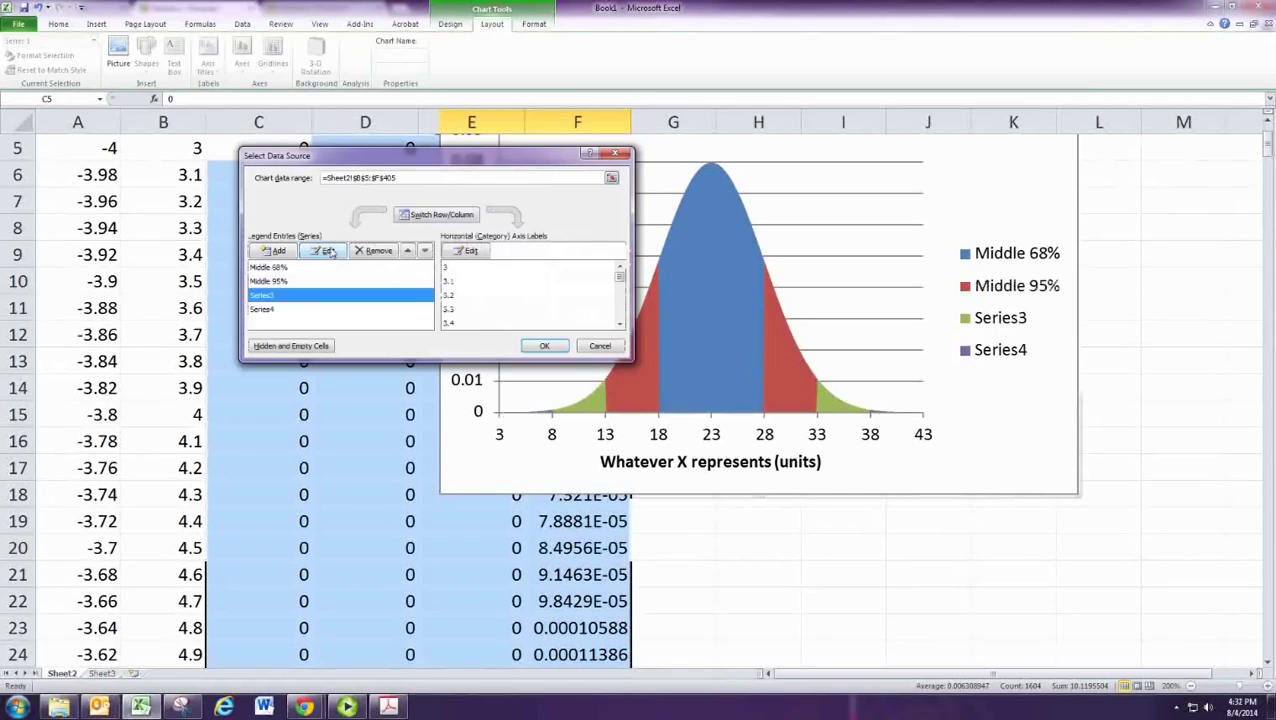
pyautogui.click(328, 251)
pyautogui.write('Middle 99.7%')
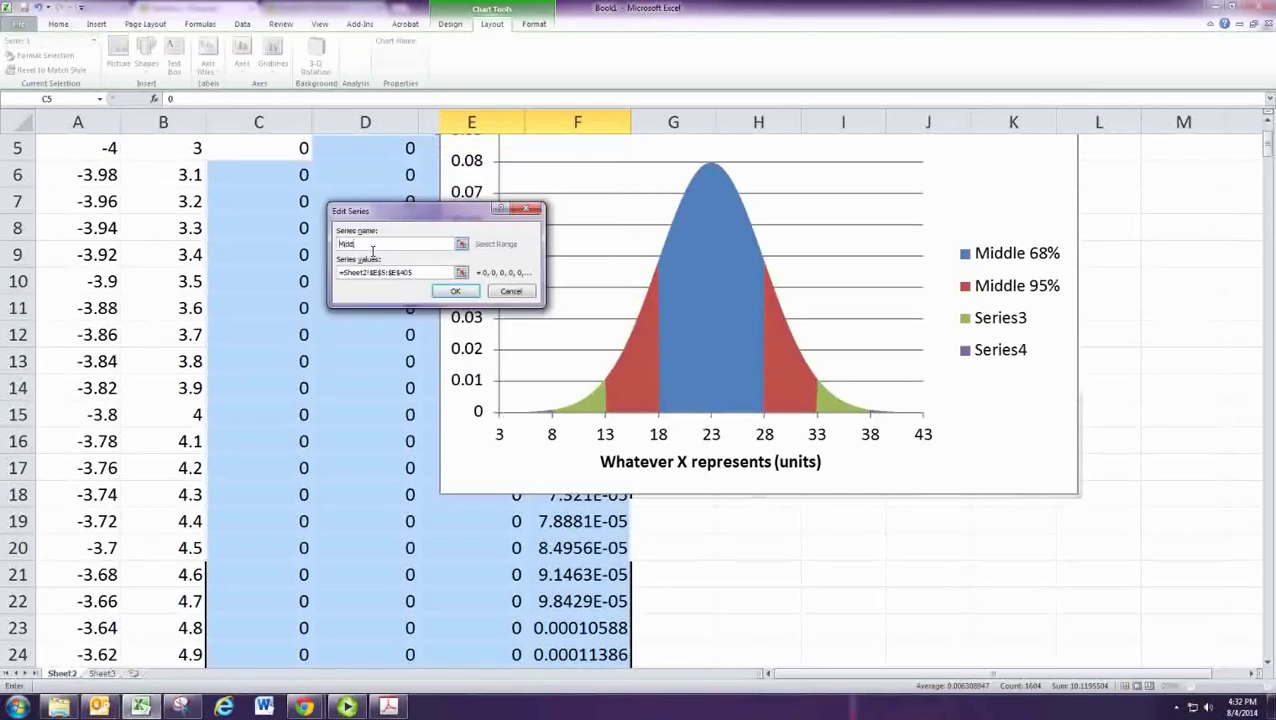
pyautogui.click(455, 291)
pyautogui.click(276, 310)
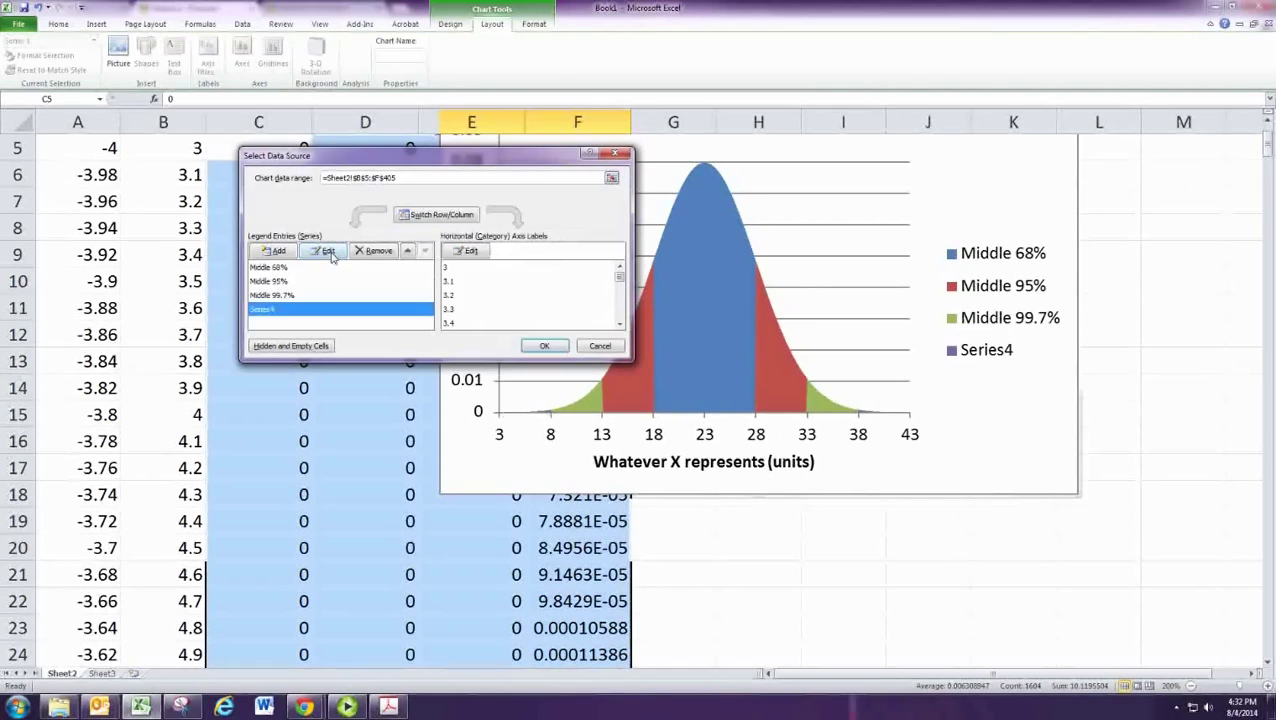
pyautogui.click(328, 251)
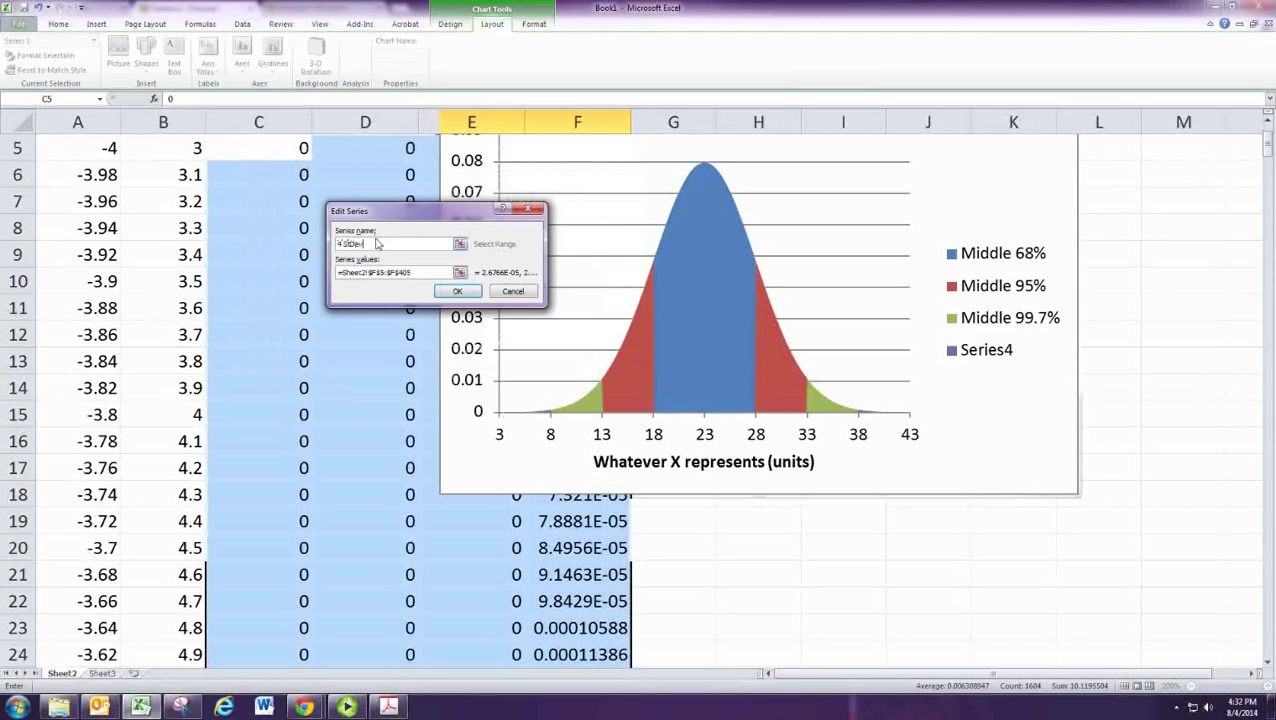
pyautogui.write('4 StDev')
pyautogui.click(455, 291)
pyautogui.click(544, 345)
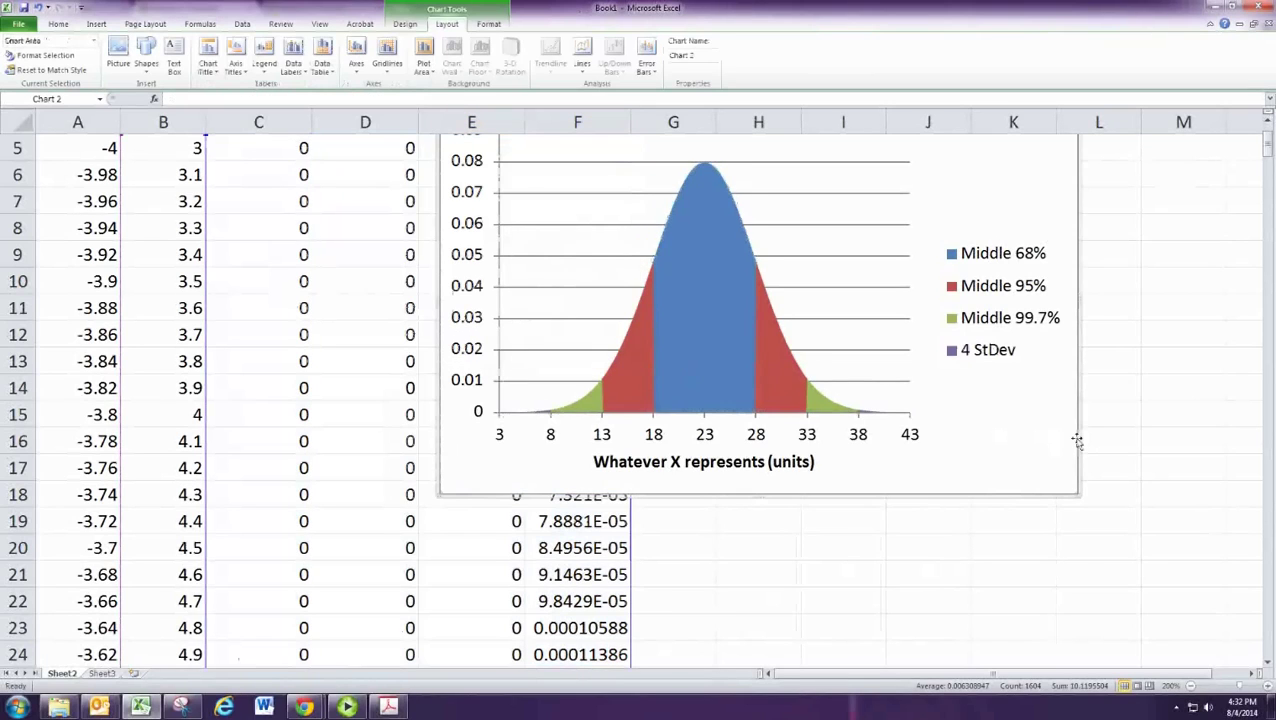
# Scroll back to the top and bring up Panopto Focus from the taskbar
pyautogui.scroll(2, 1076, 440)
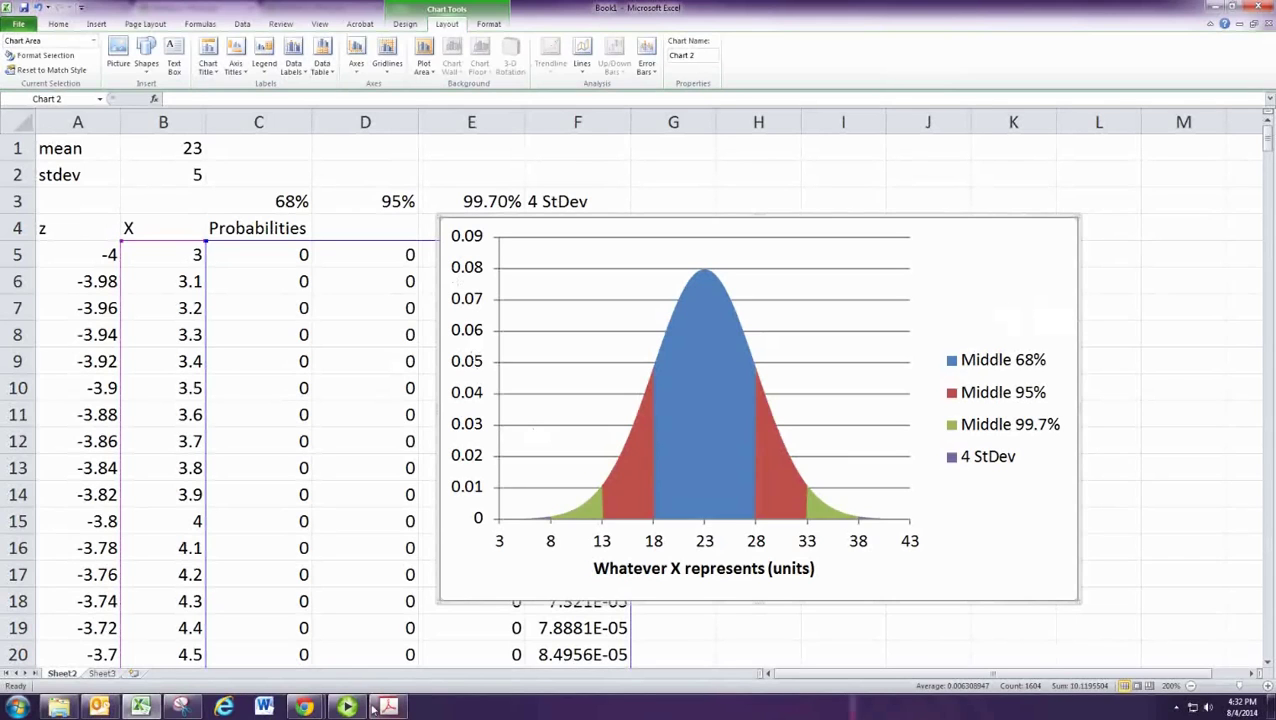
pyautogui.moveTo(350, 710)
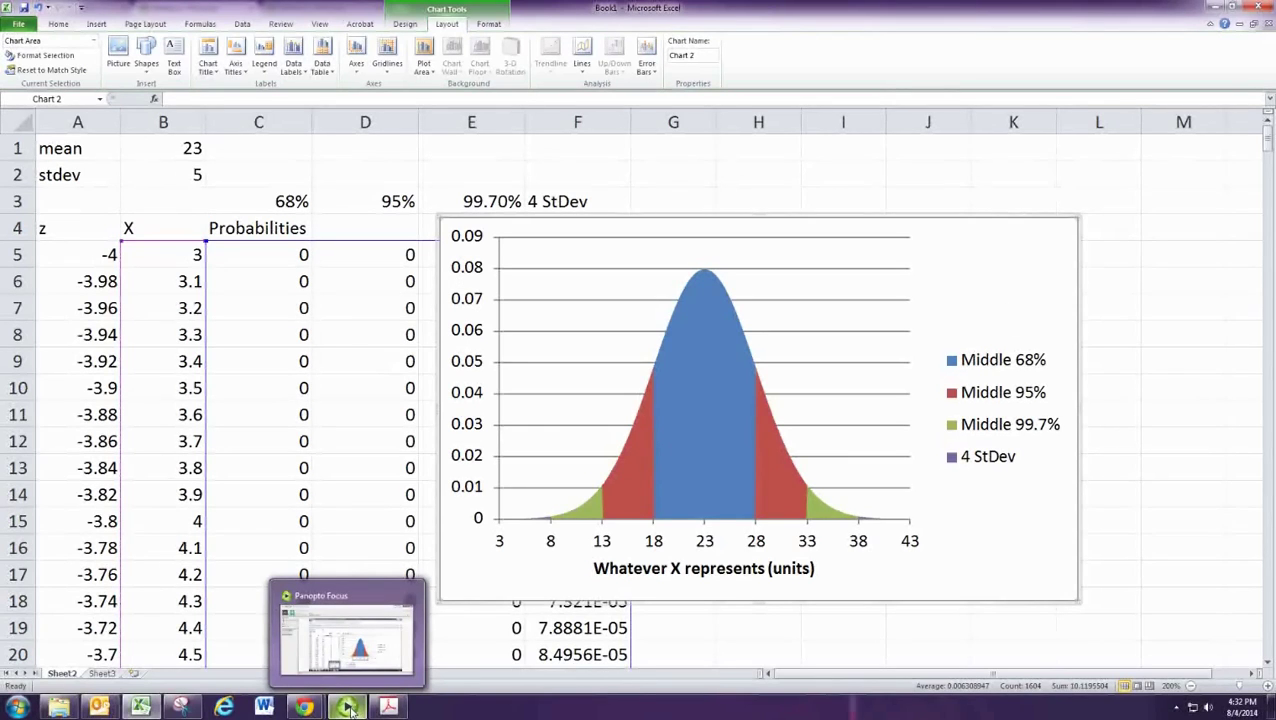
pyautogui.click(350, 710)
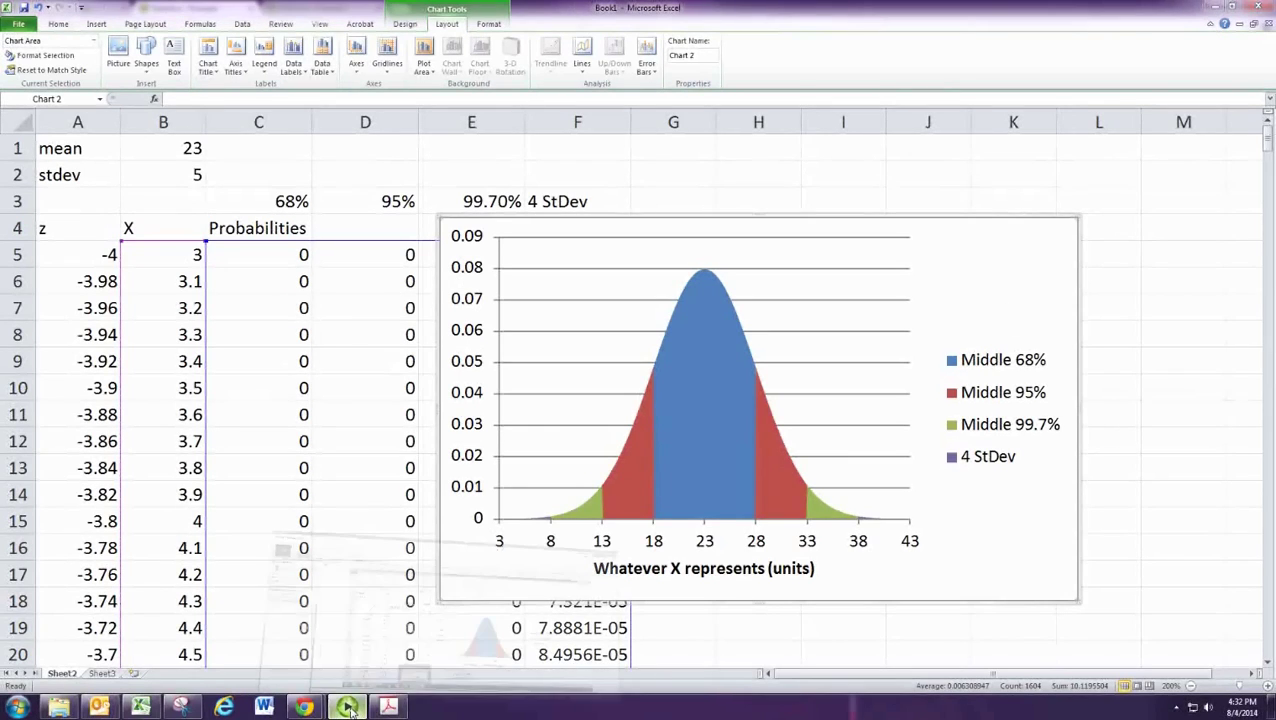